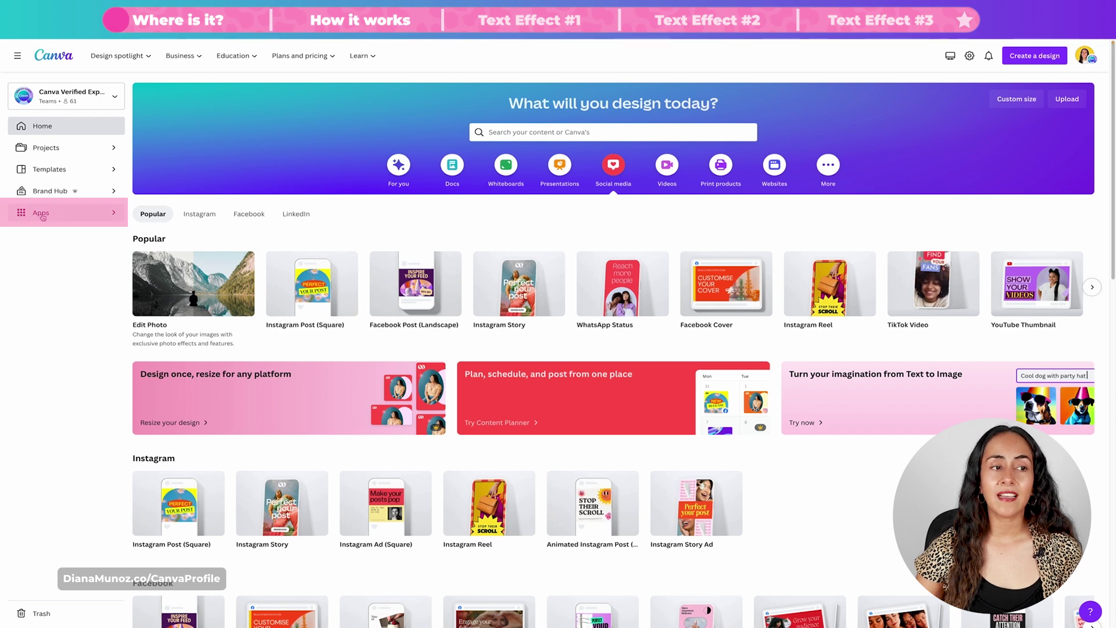
Step: Find the TypeCraft app by searching the apps for "typecraft" and start a new design with it
click(23, 214)
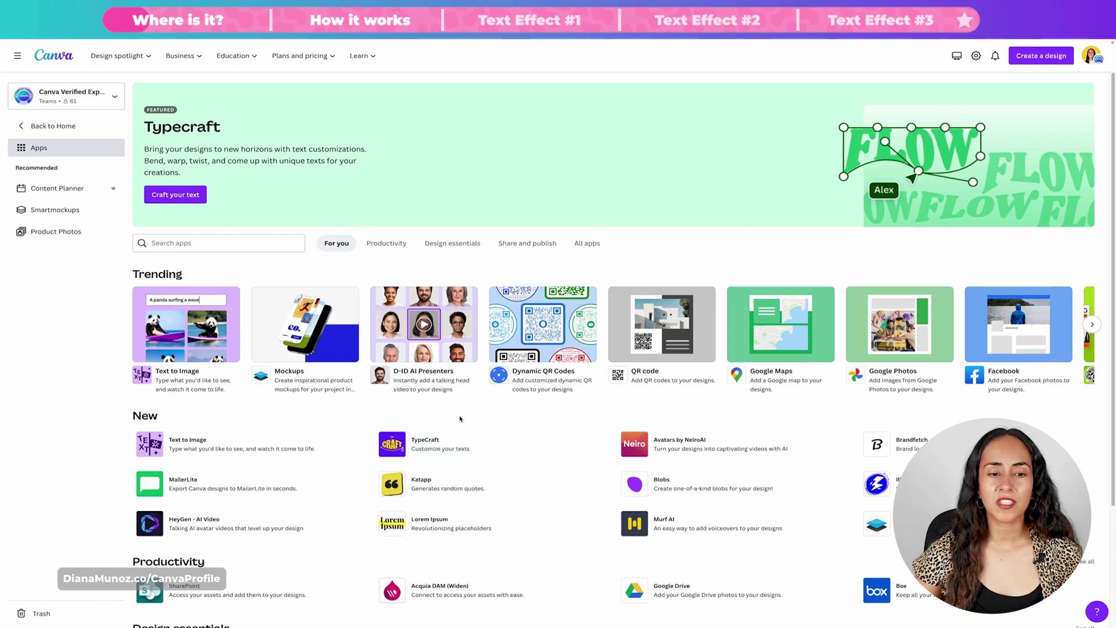
click(171, 242)
text(typ)
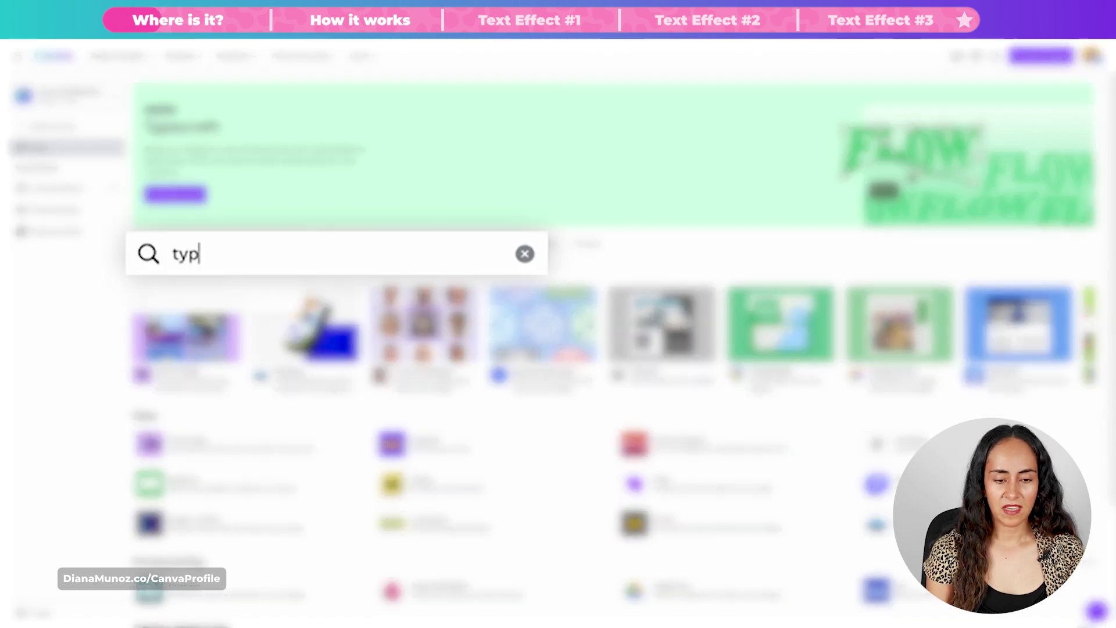
text(ecraft)
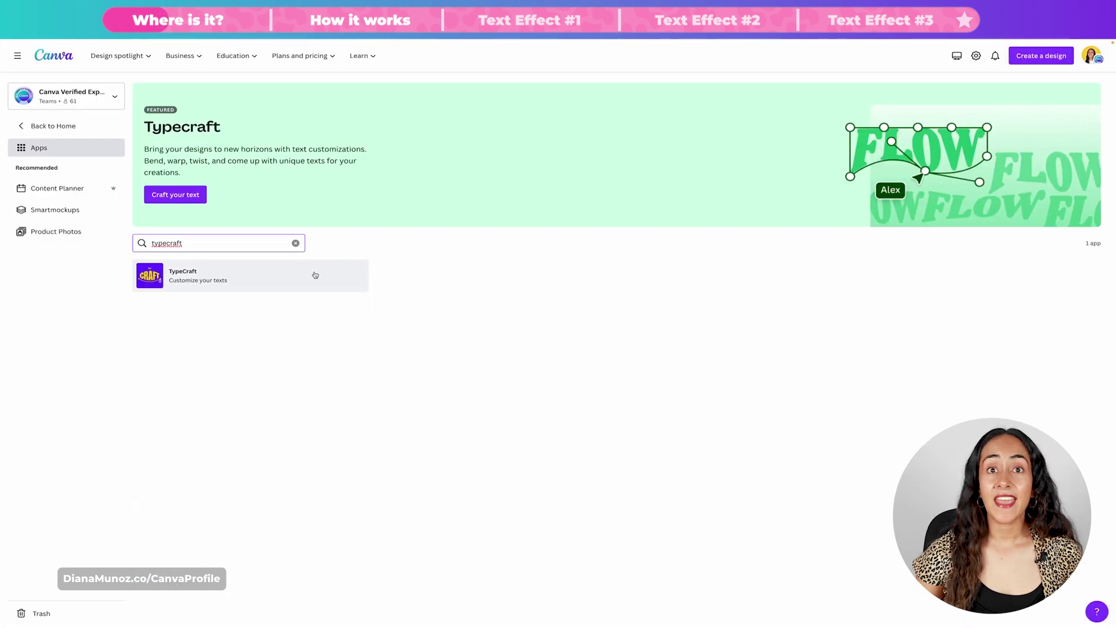
click(217, 282)
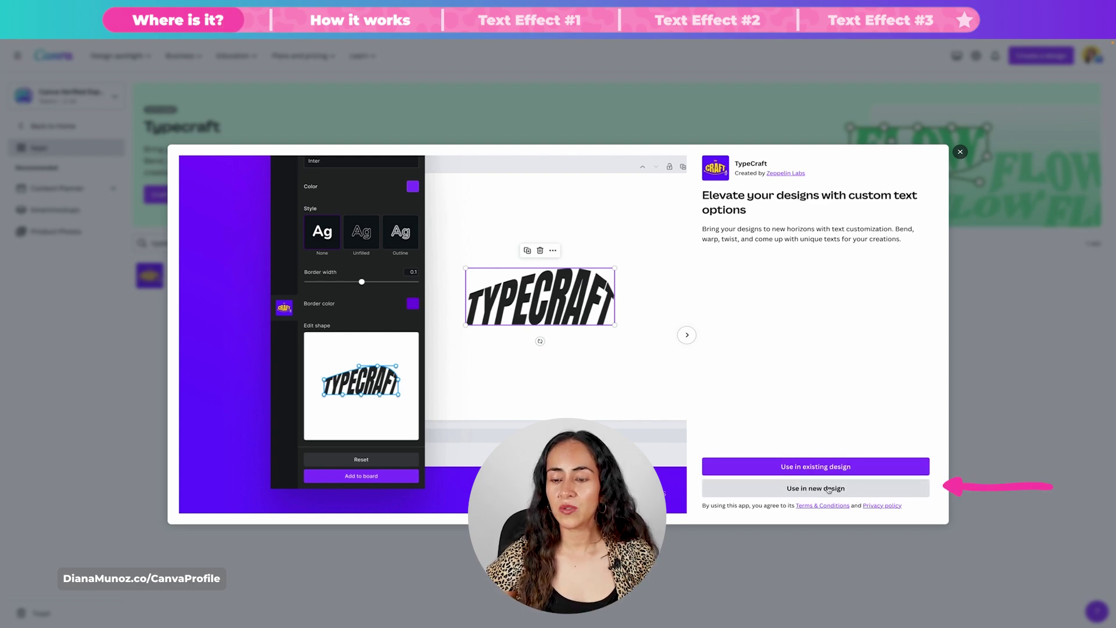
click(854, 488)
scroll(865, 560, down, 5)
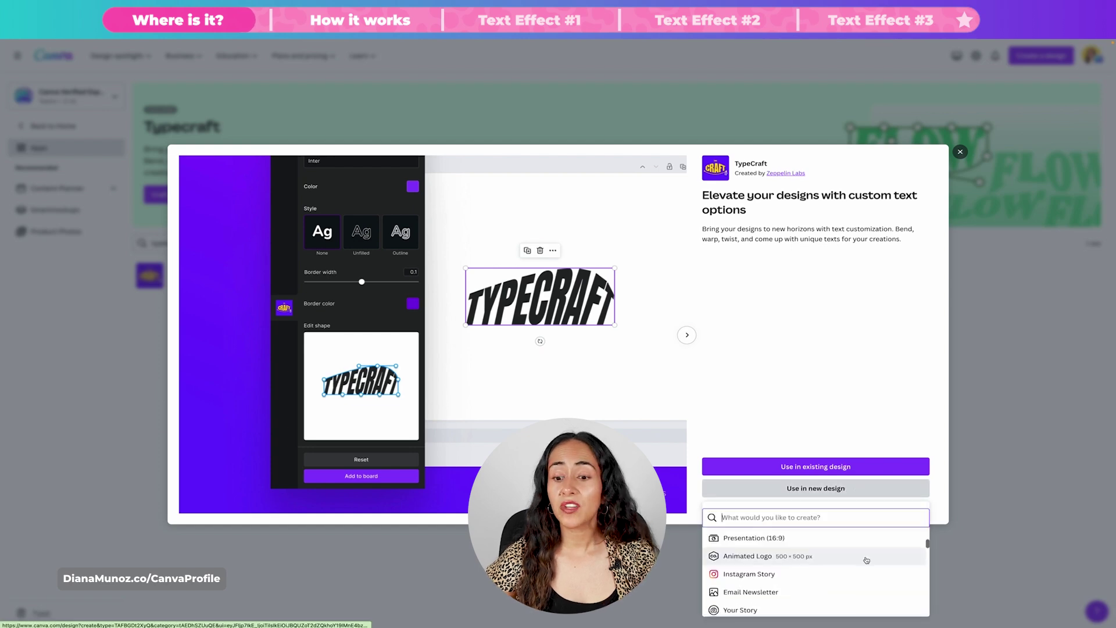
click(866, 561)
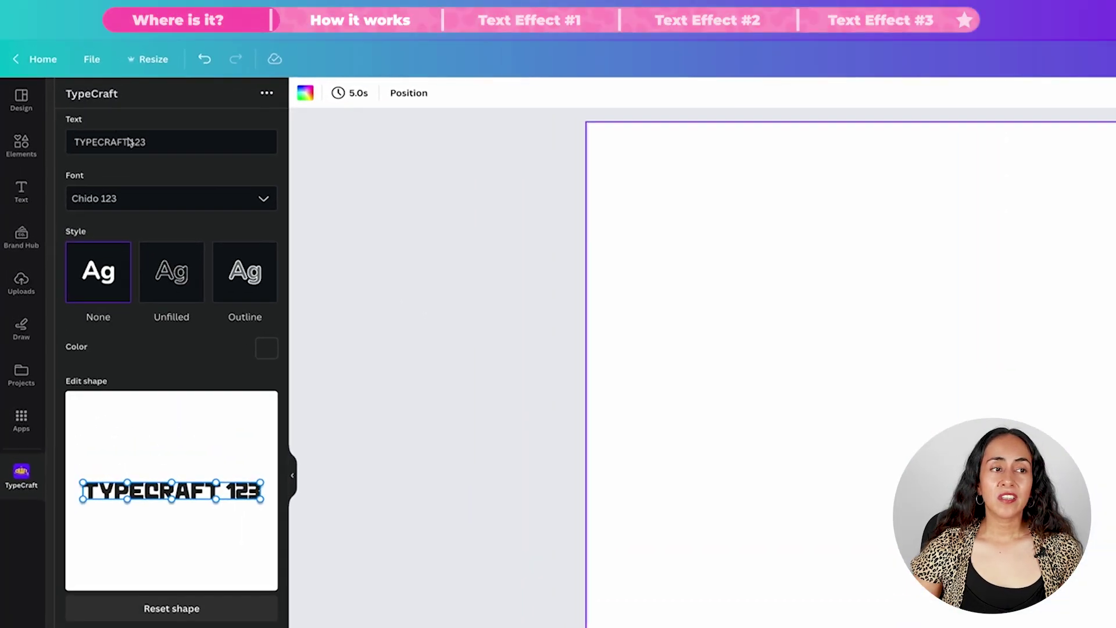
Step: Set the TypeCraft text to "Breathe" and its font to Crenzo
triple_click(92, 147)
text(Breathe)
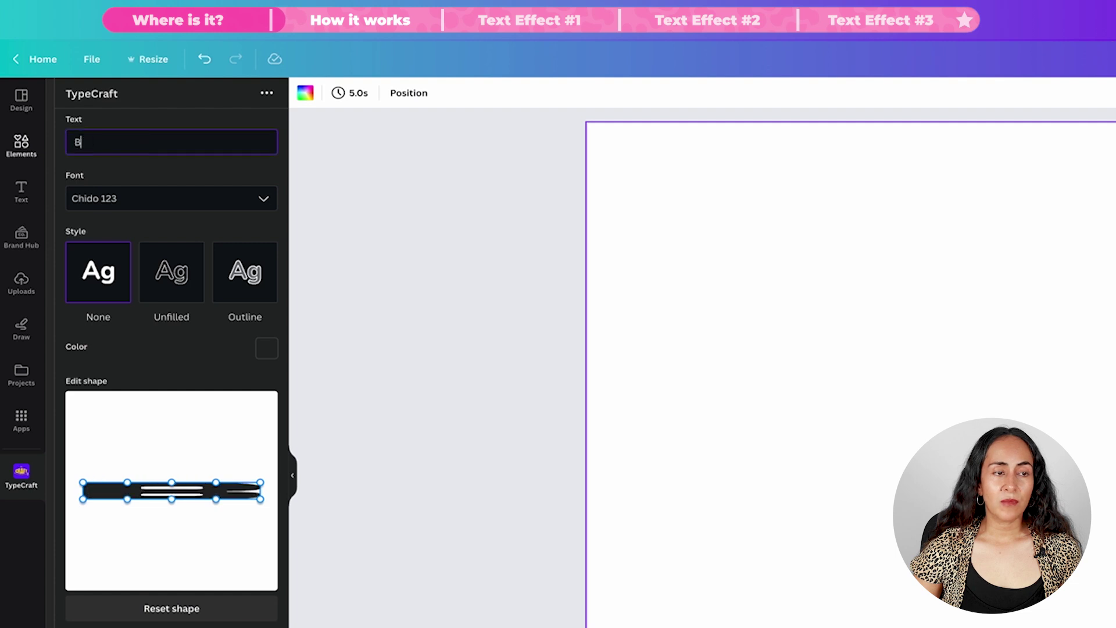
click(264, 197)
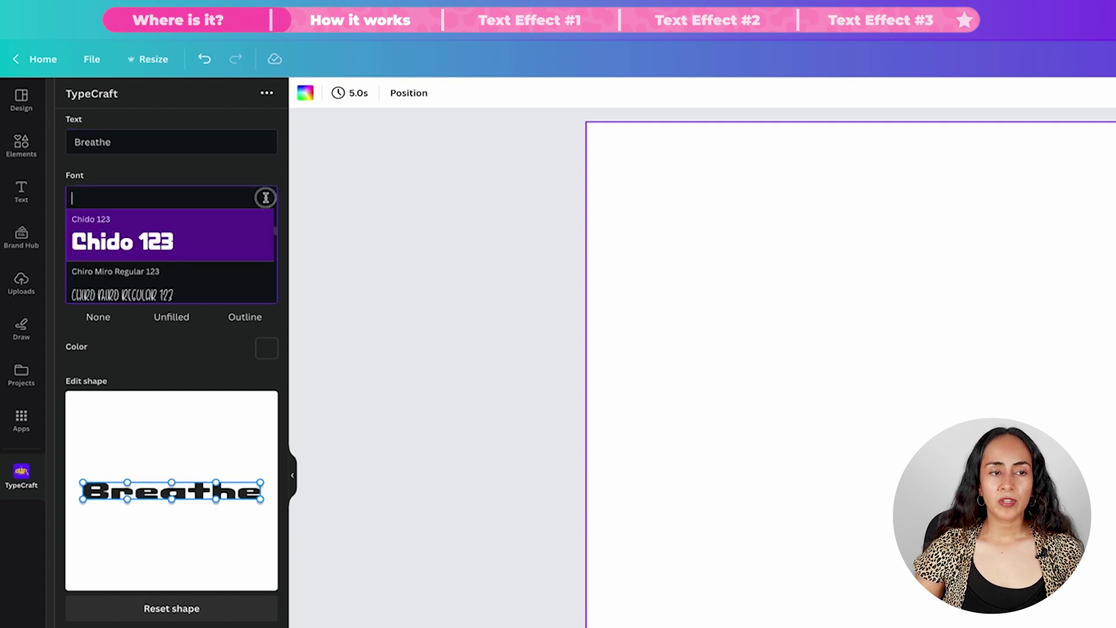
scroll(265, 243, down, 2)
scroll(265, 243, down, 2)
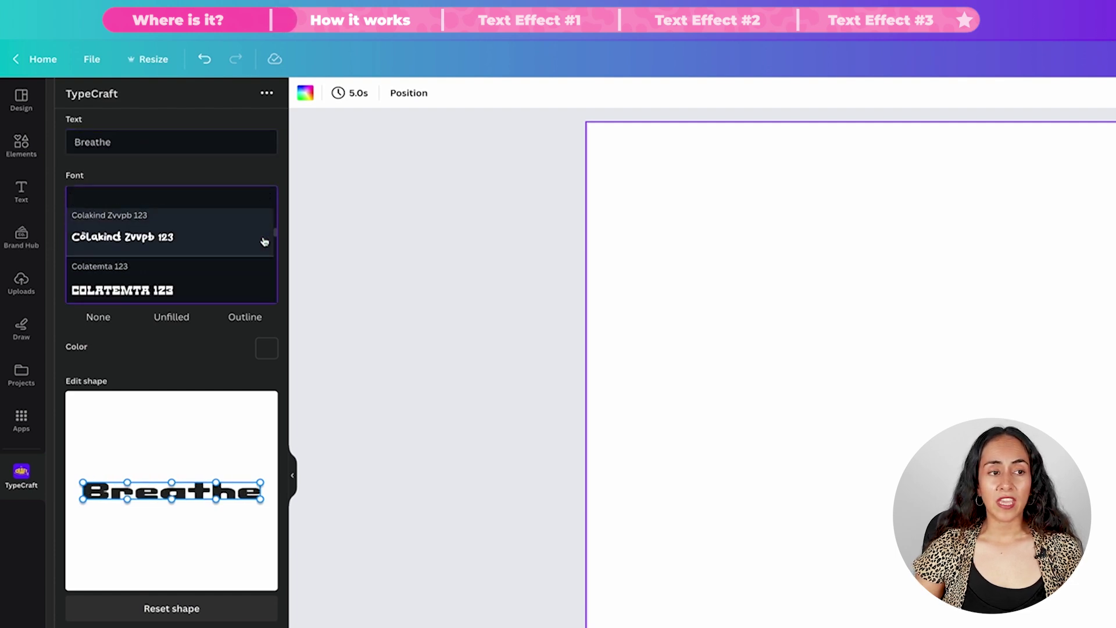
scroll(261, 241, down, 2)
click(232, 244)
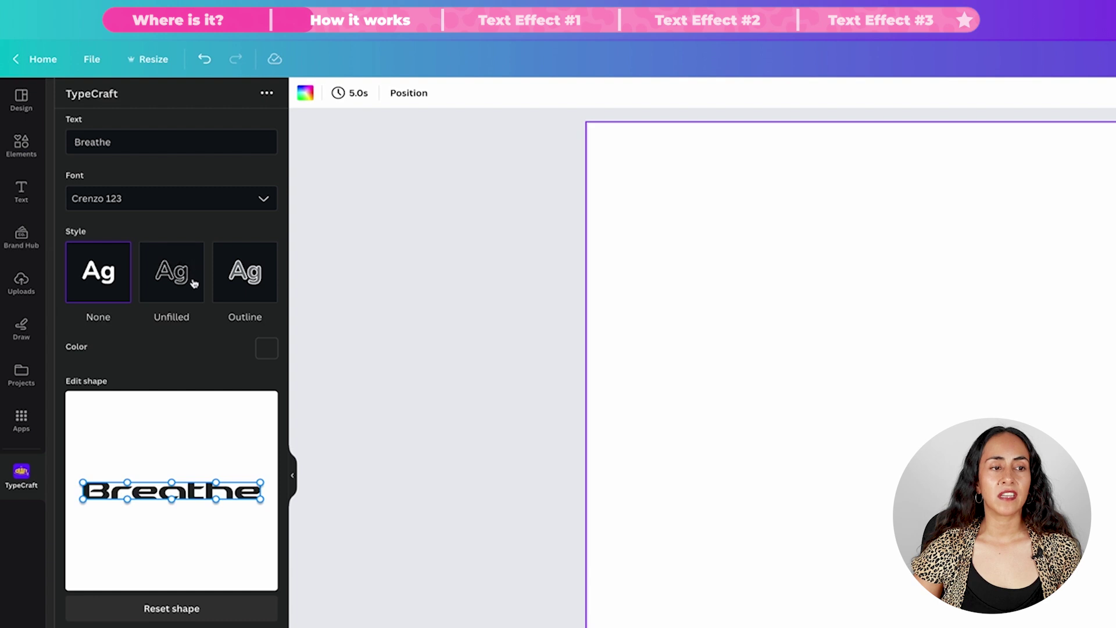
Step: Set the color of the word "Breathe" to the pink #e11376
click(164, 277)
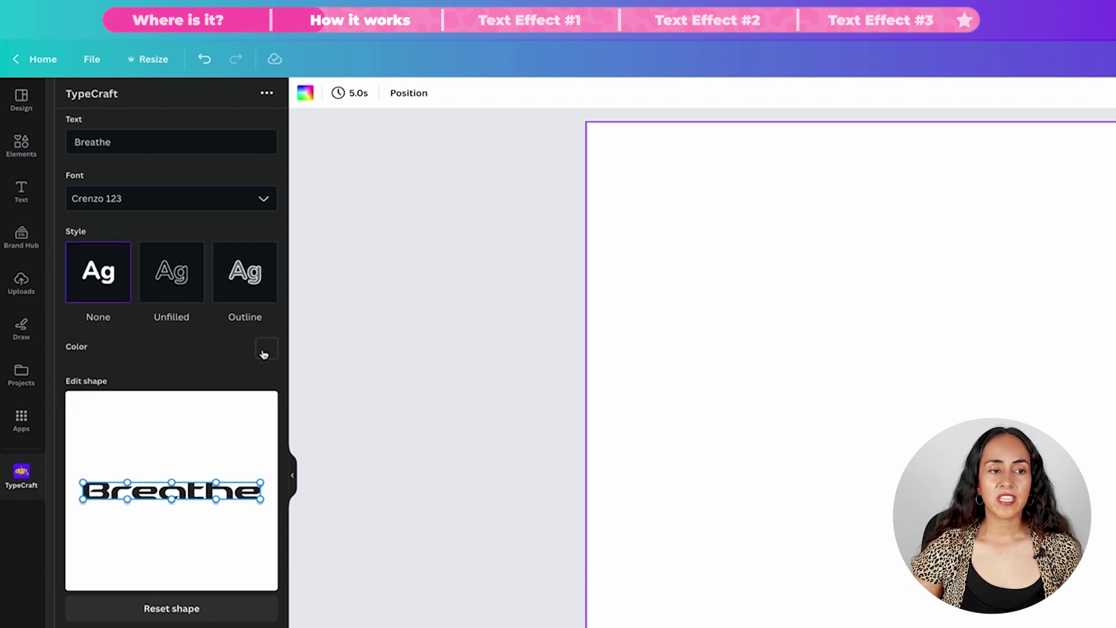
click(265, 349)
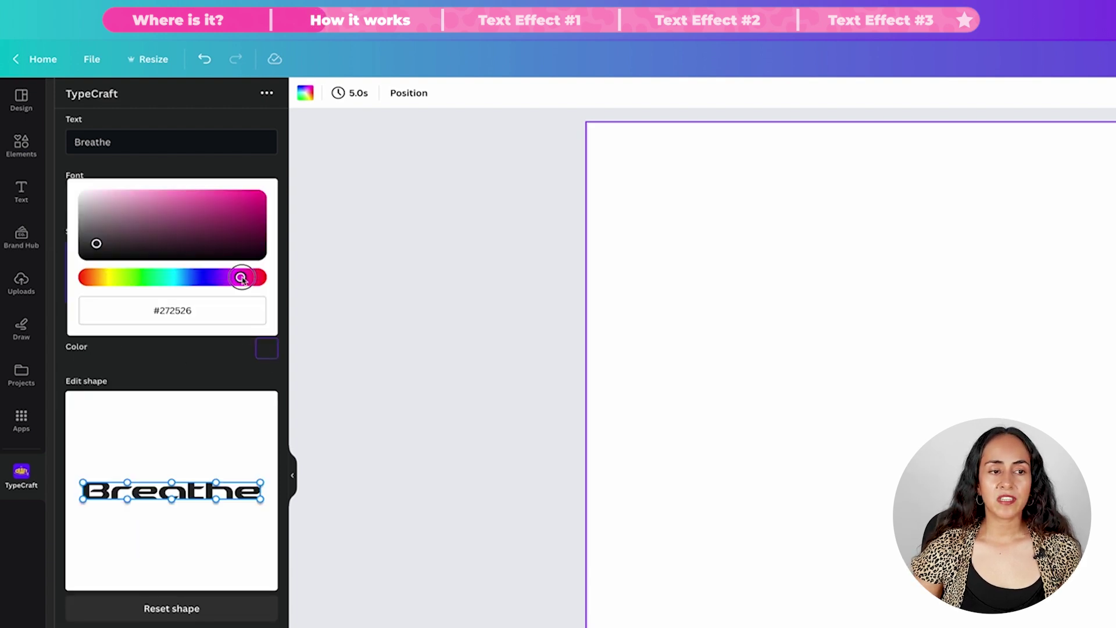
click(242, 207)
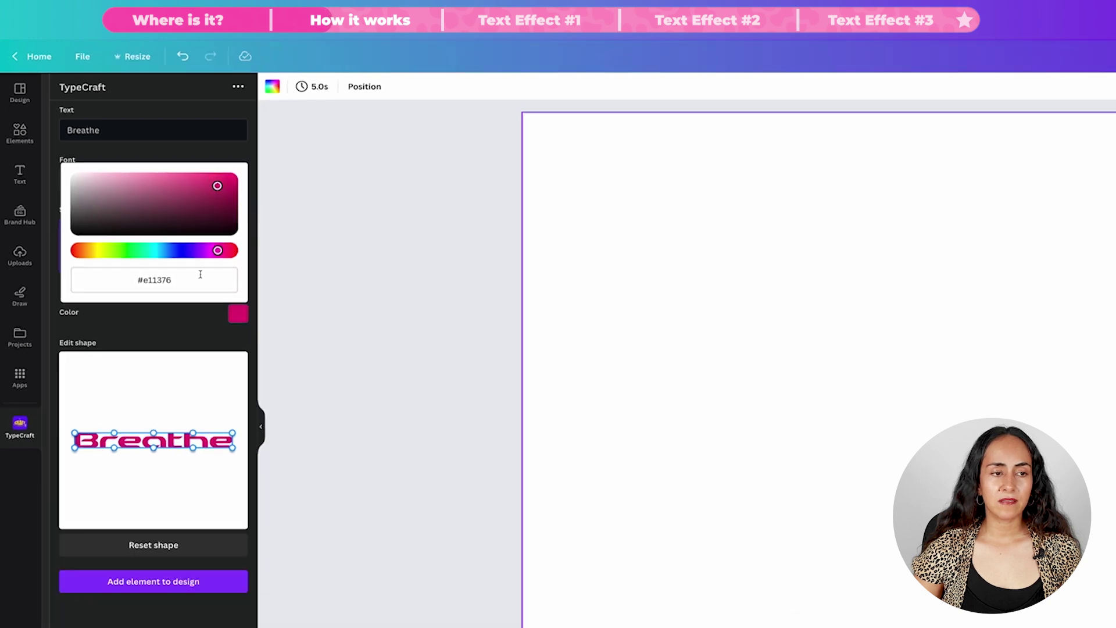
click(202, 418)
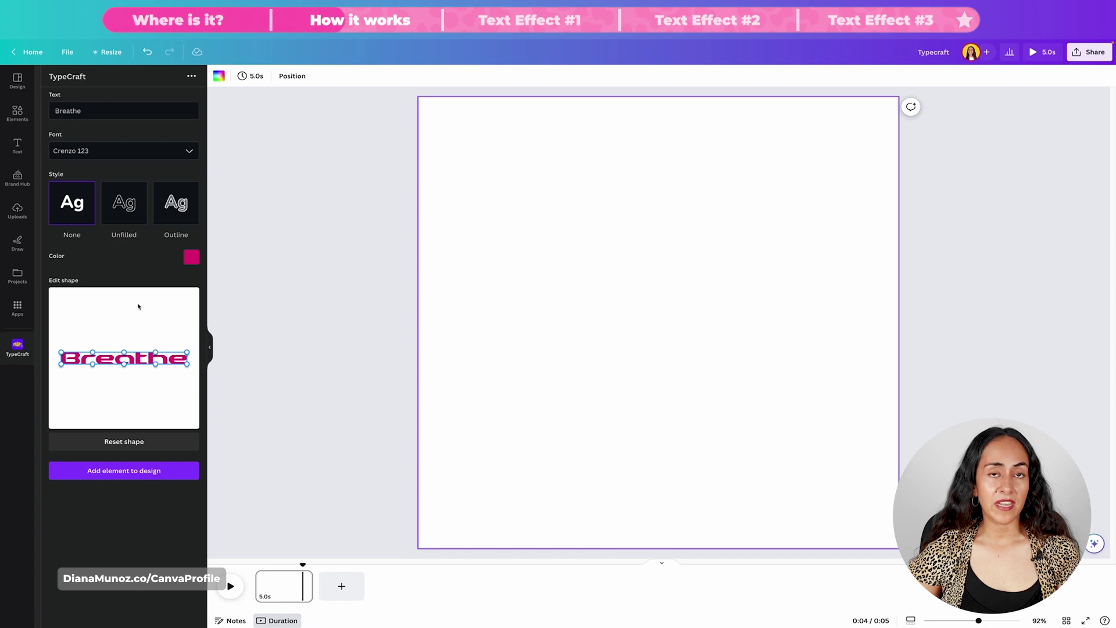
Step: Warp "Breathe" so its upper and lower edges bulge outward, and add it to the design
drag(125, 353, 154, 367)
drag(95, 326, 142, 327)
drag(92, 388, 76, 399)
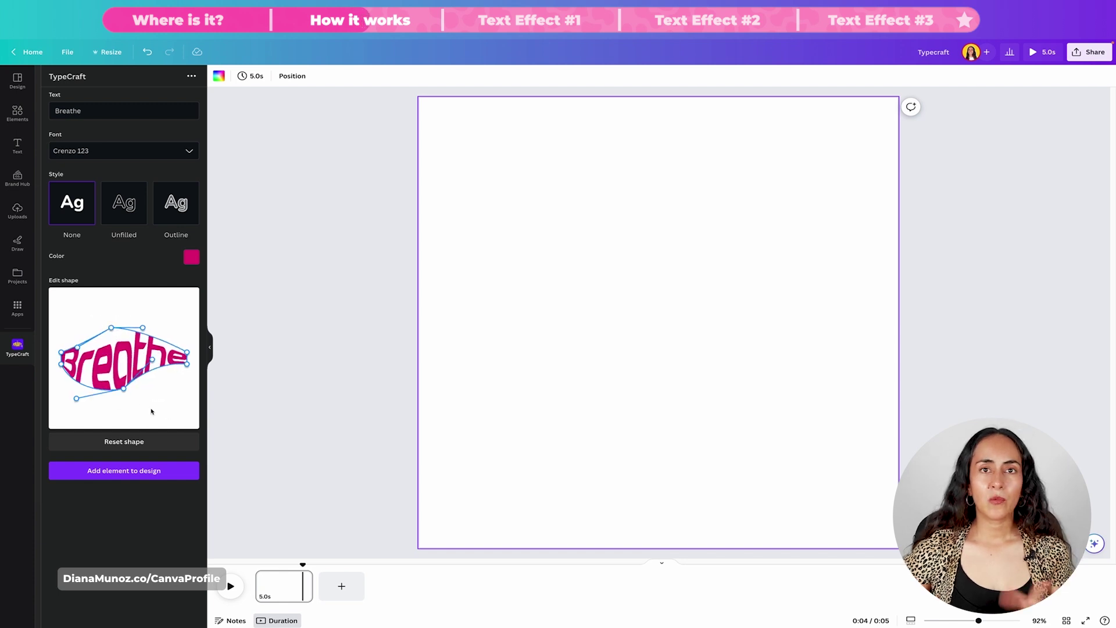
click(162, 472)
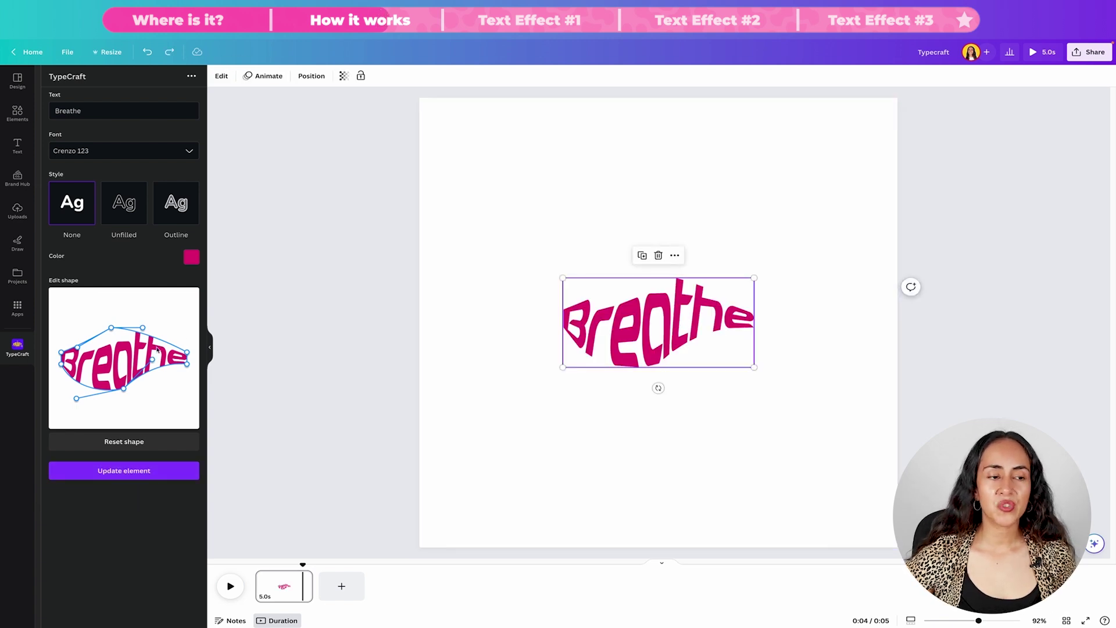
Step: Round out the lower curve of "Breathe", raise its upper end corner, lower its starting corner, and update the element in the design
drag(154, 362, 151, 401)
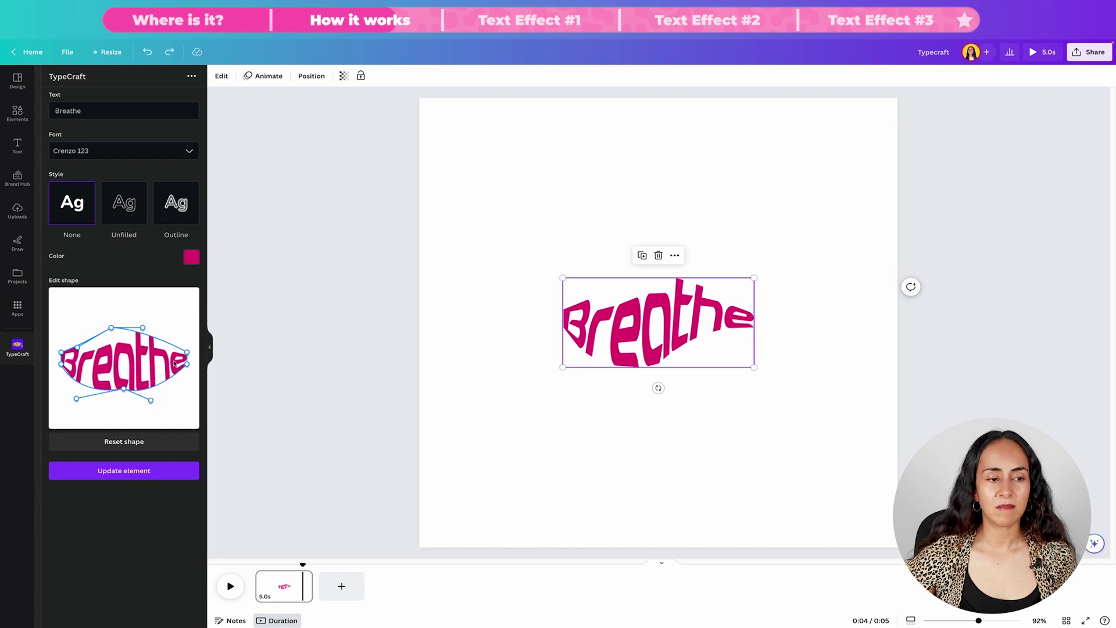
drag(187, 354, 169, 332)
drag(62, 364, 66, 385)
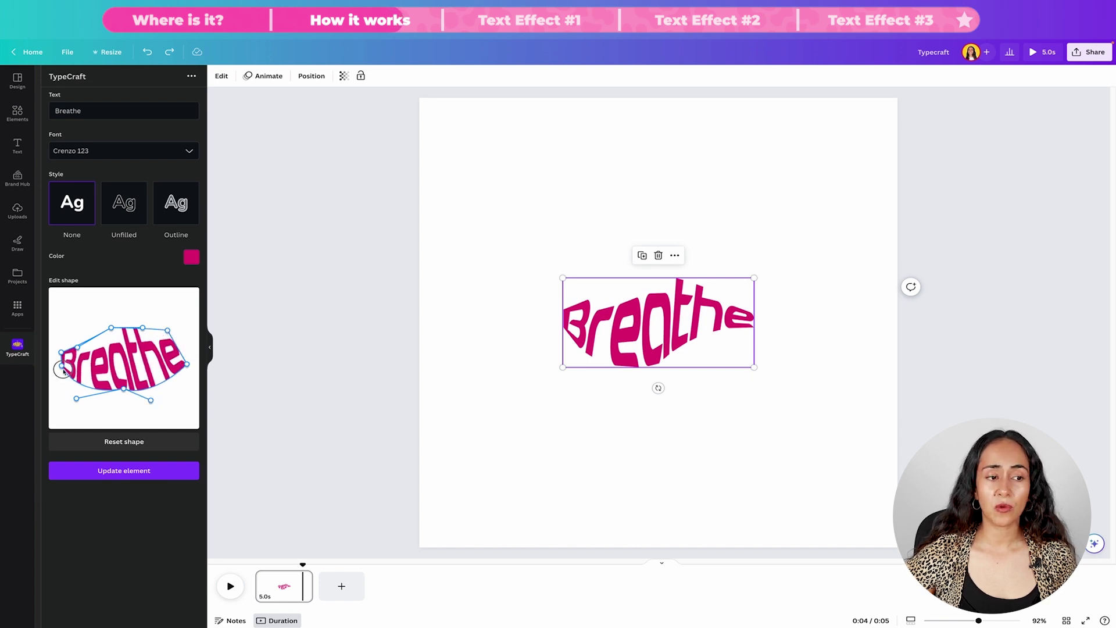
click(130, 474)
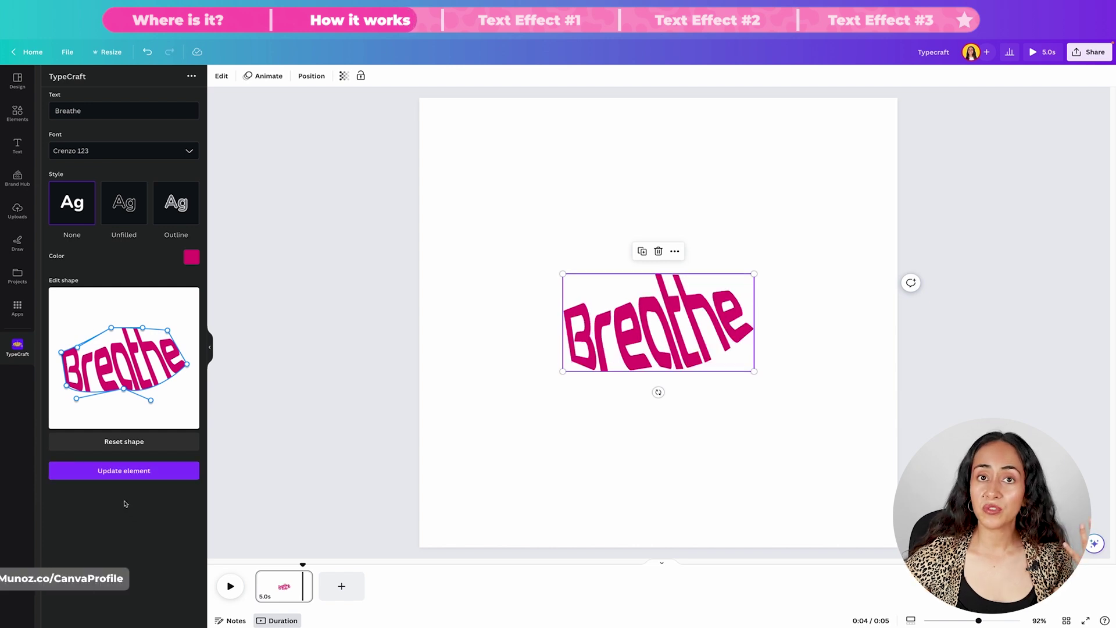
Step: Reset the shape of "Breathe" and try another warp with its control points
click(140, 445)
drag(139, 344, 100, 392)
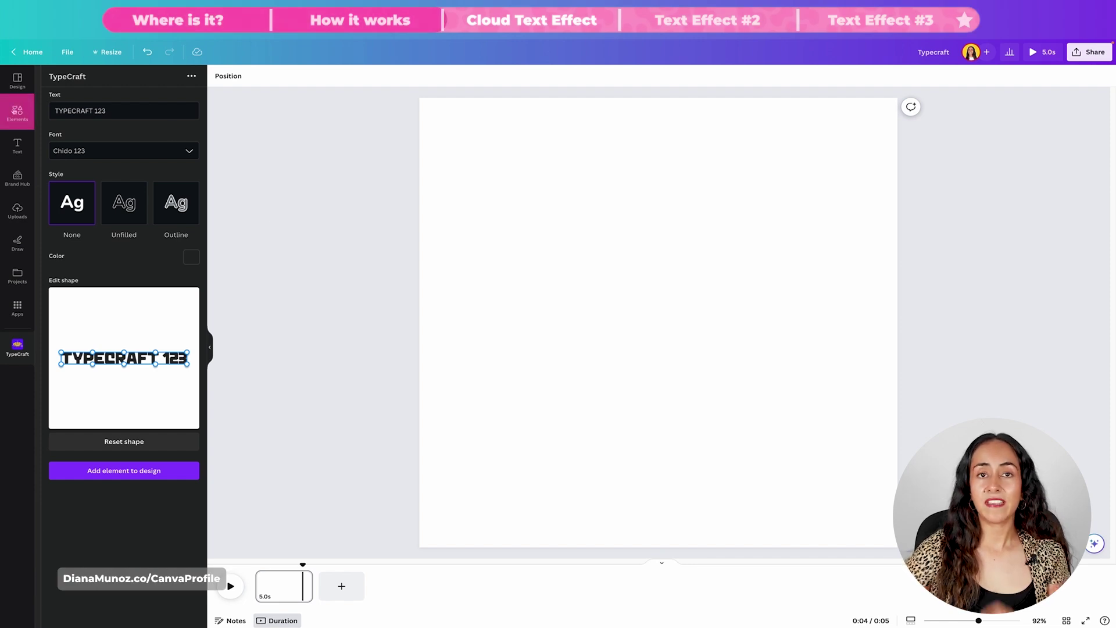
Step: Search the elements for "speech bubble", narrow the results to graphics, and add the white cloud-shaped bubble to the page
click(17, 112)
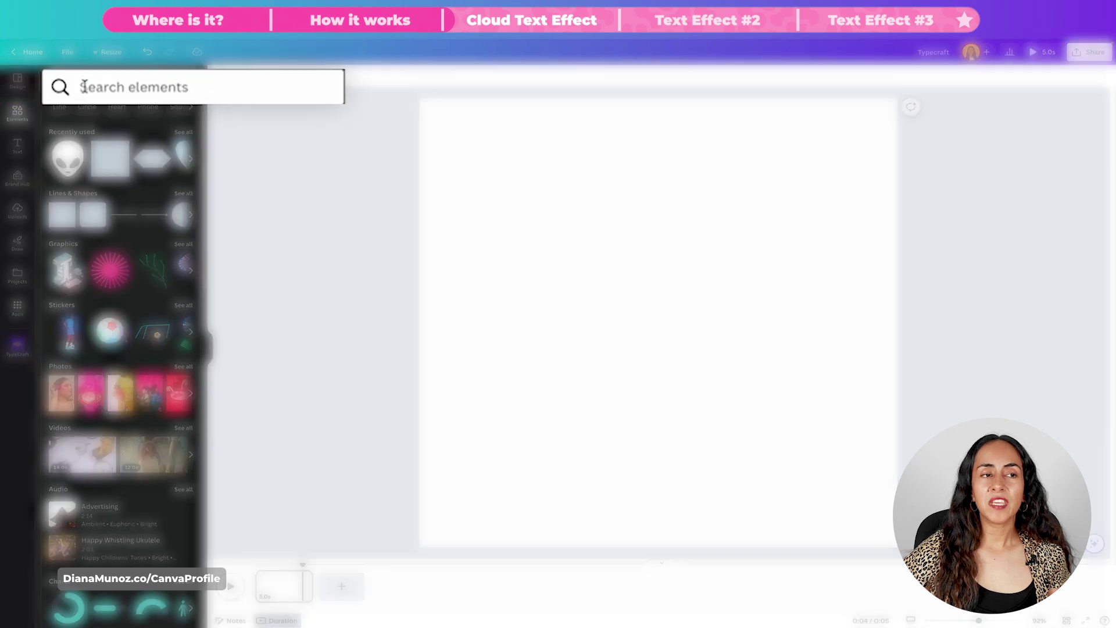
click(201, 92)
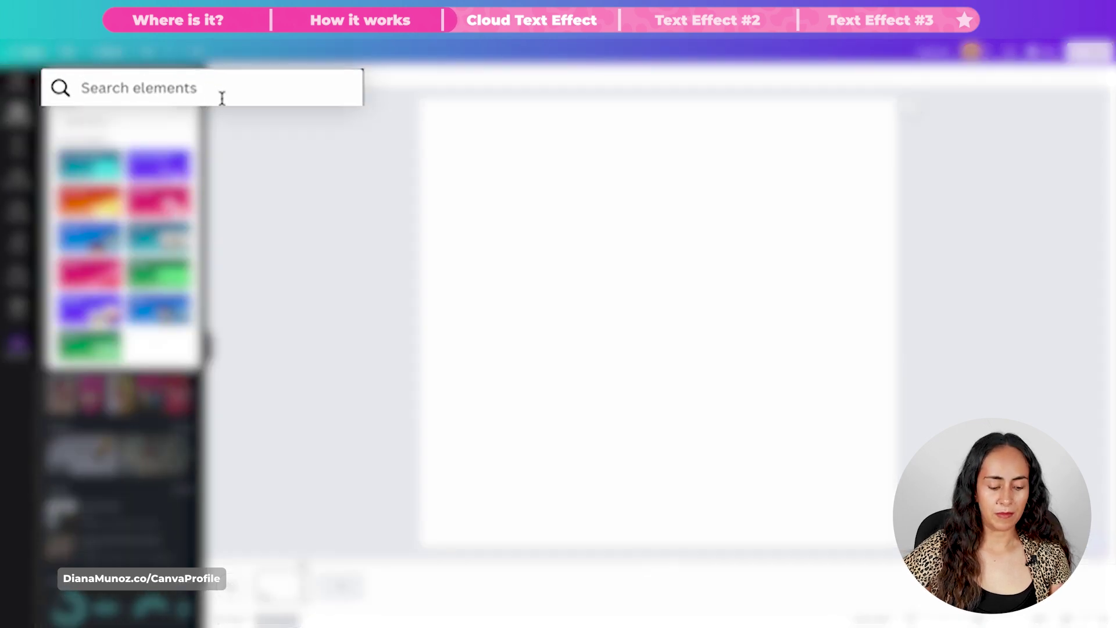
text(speech bubble)
key(Return)
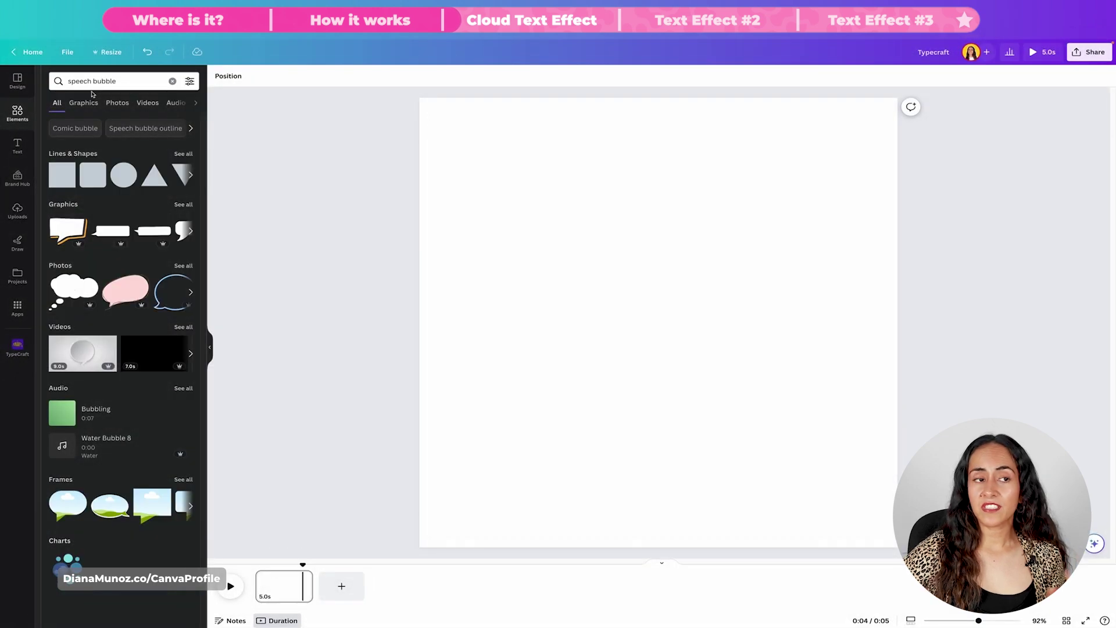
click(88, 103)
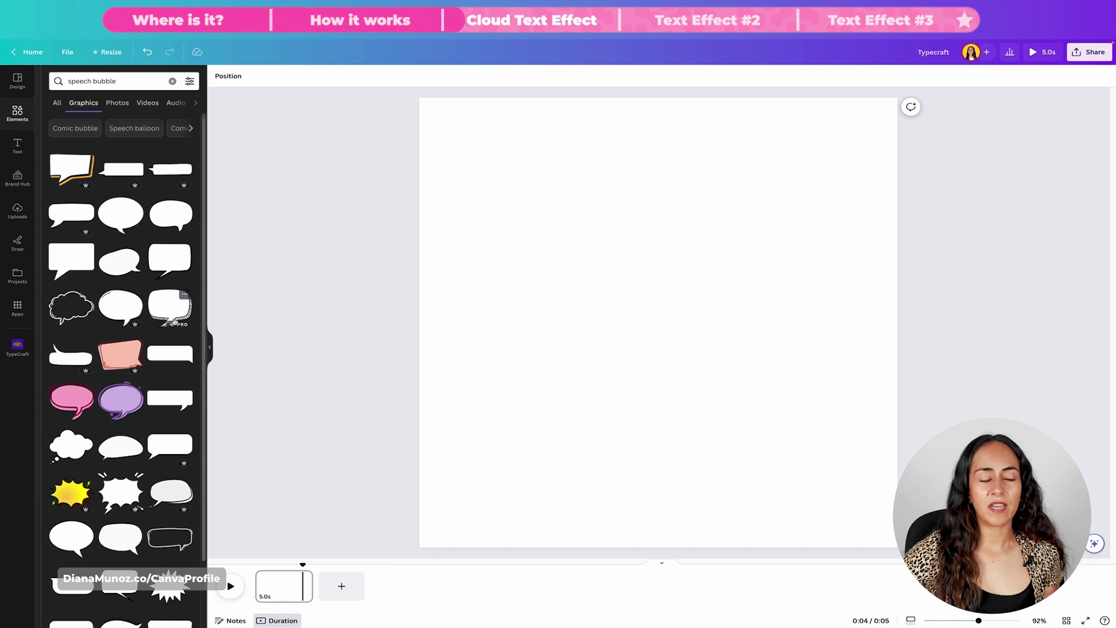
scroll(115, 338, down, 8)
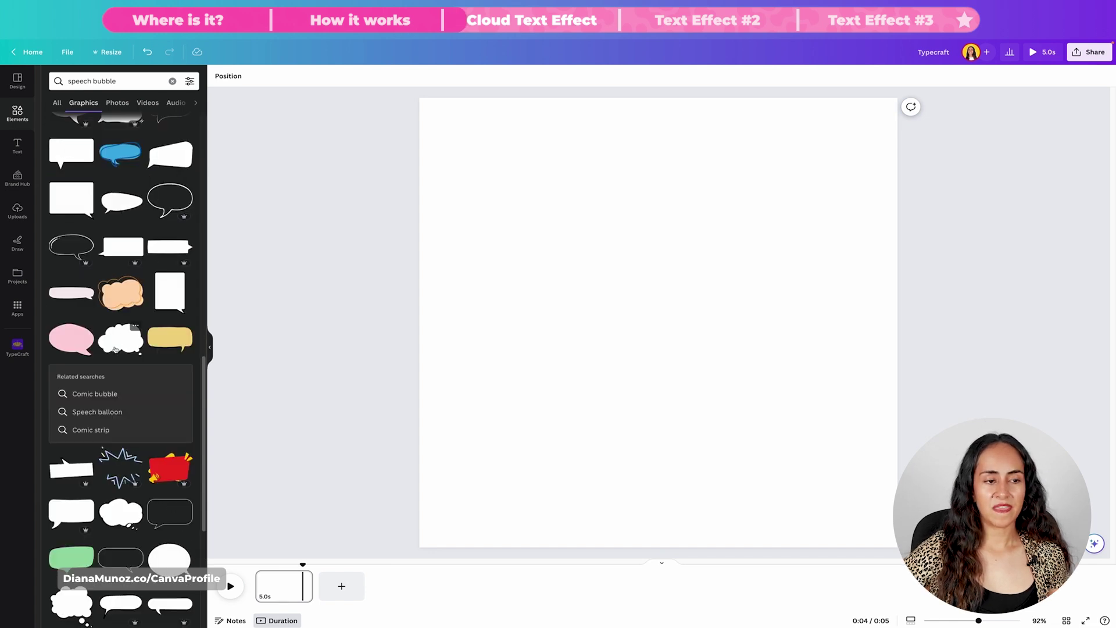
click(121, 347)
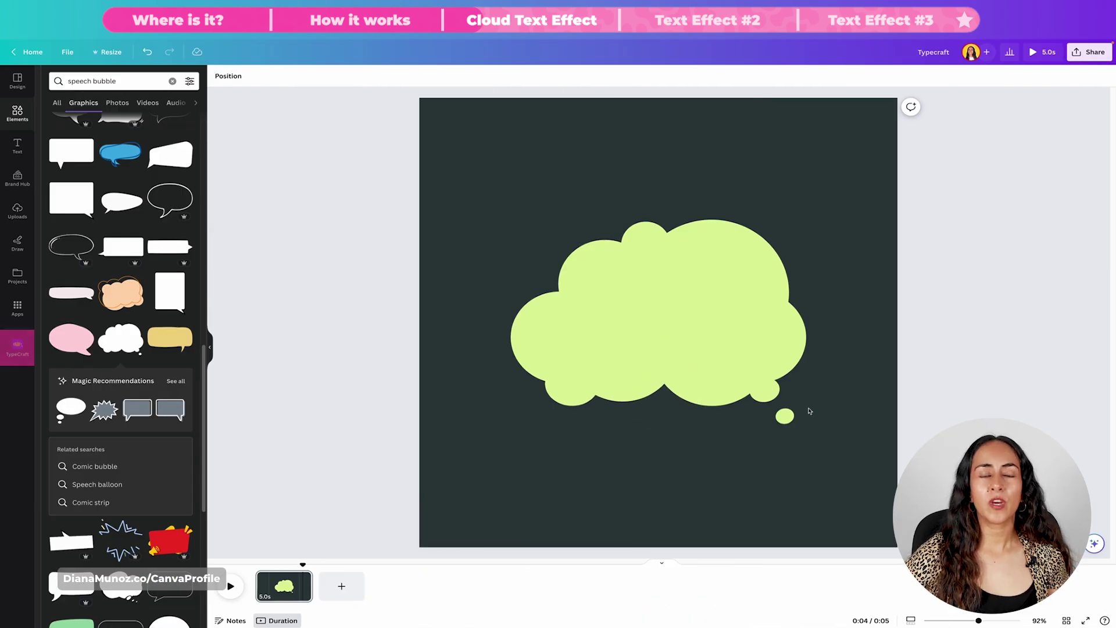
Step: Return to TypeCraft, set the text to "BREATHE" and choose the Giant Boss font
click(17, 347)
drag(55, 111, 112, 109)
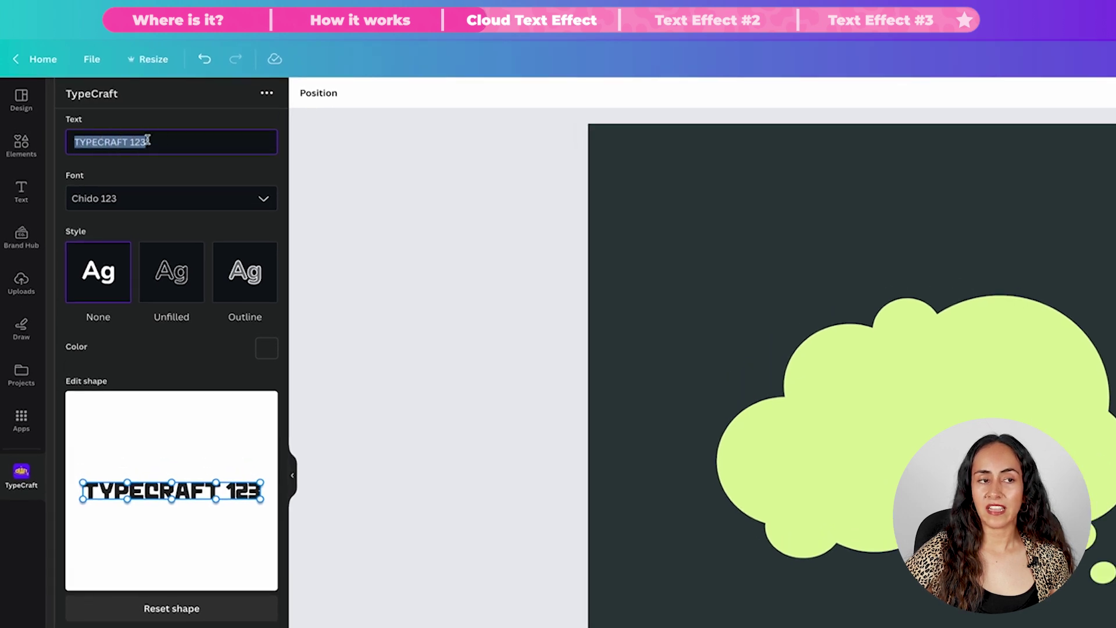
text(BREATHE)
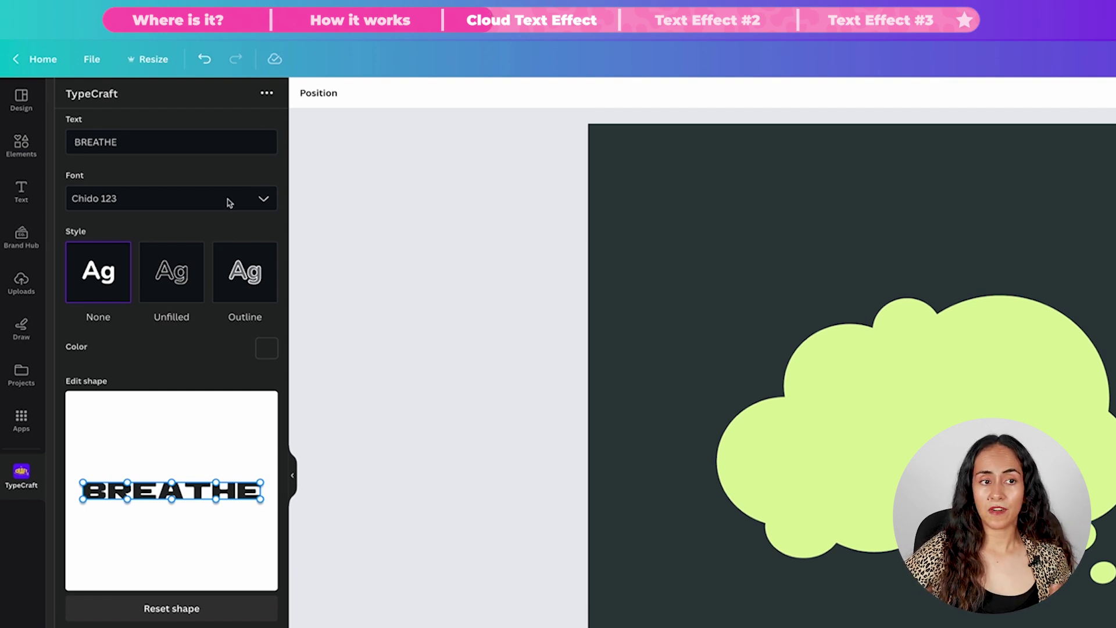
click(138, 194)
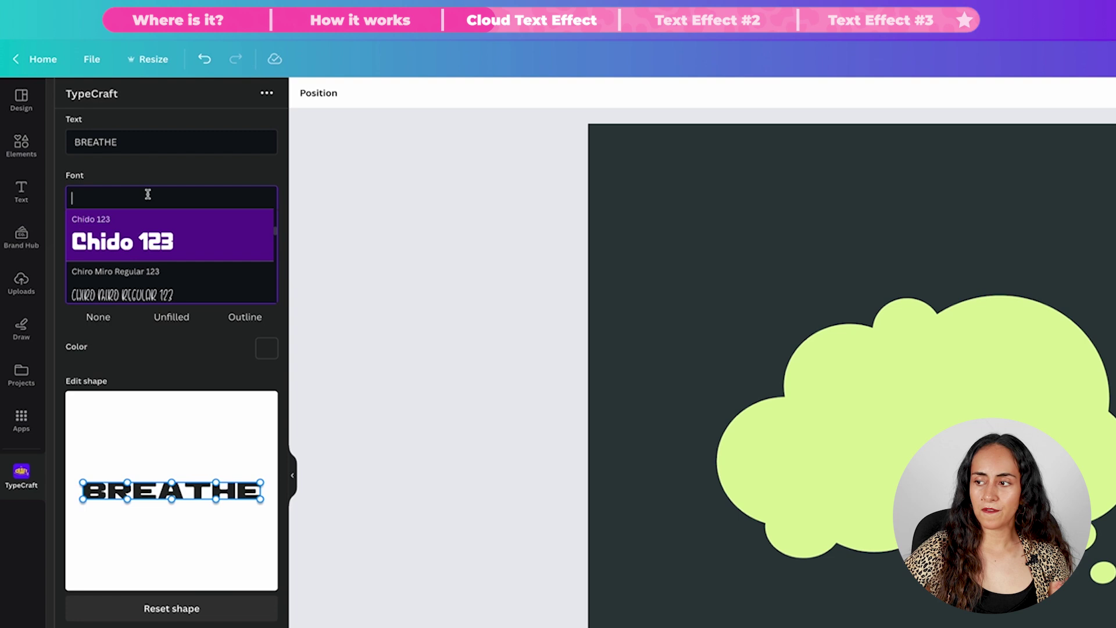
text(Giant)
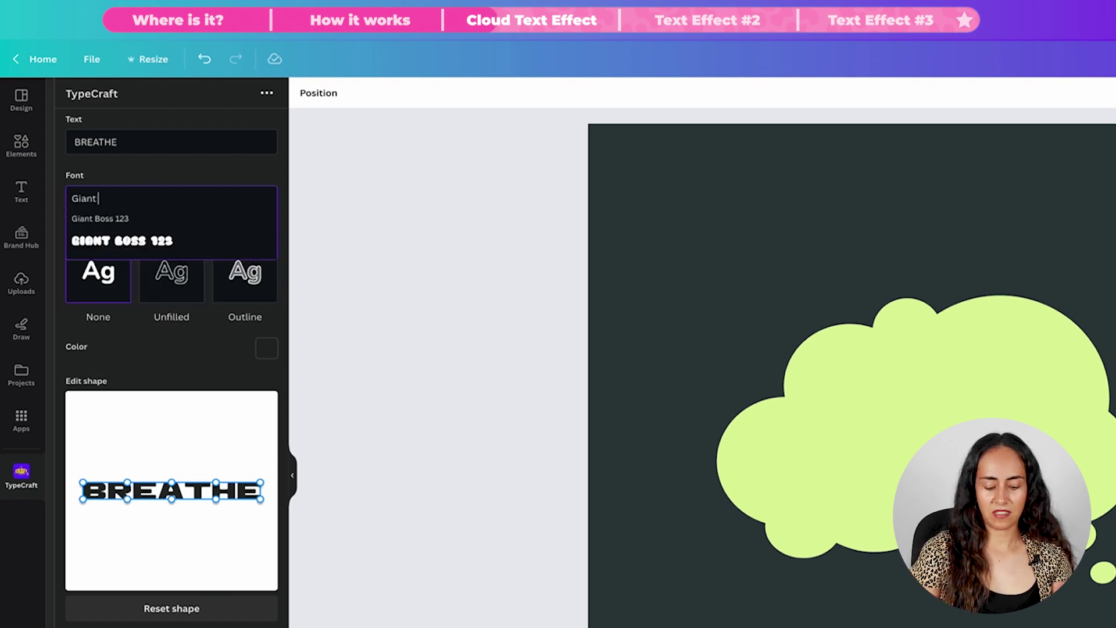
text( boss)
click(158, 245)
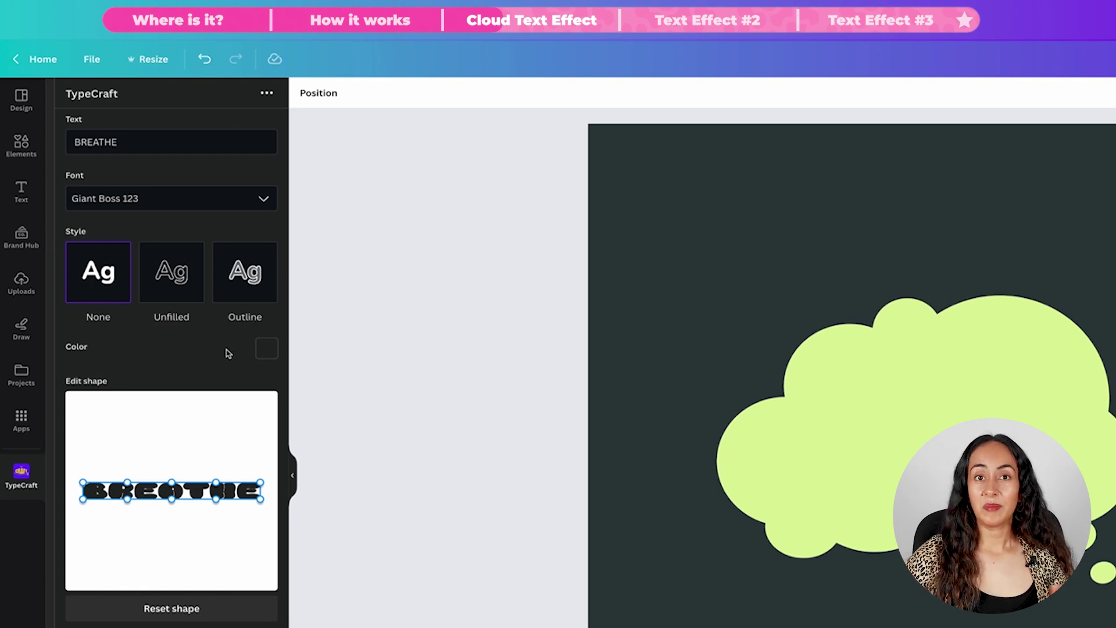
Step: Color the word "BREATHE" teal and add it to the design over the cloud
click(267, 348)
click(198, 309)
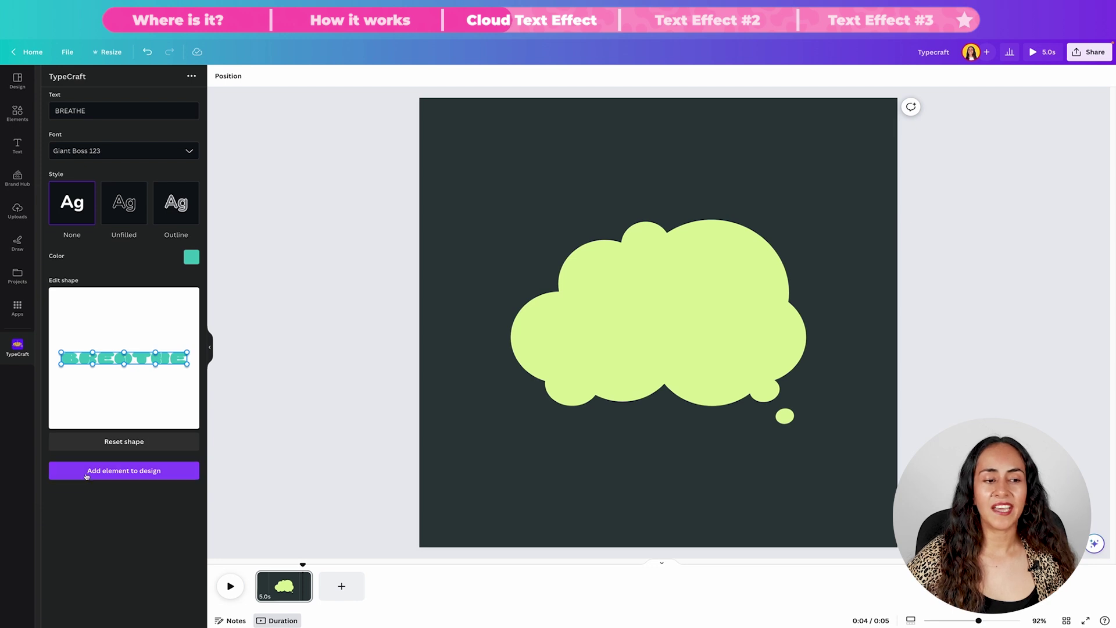
click(197, 467)
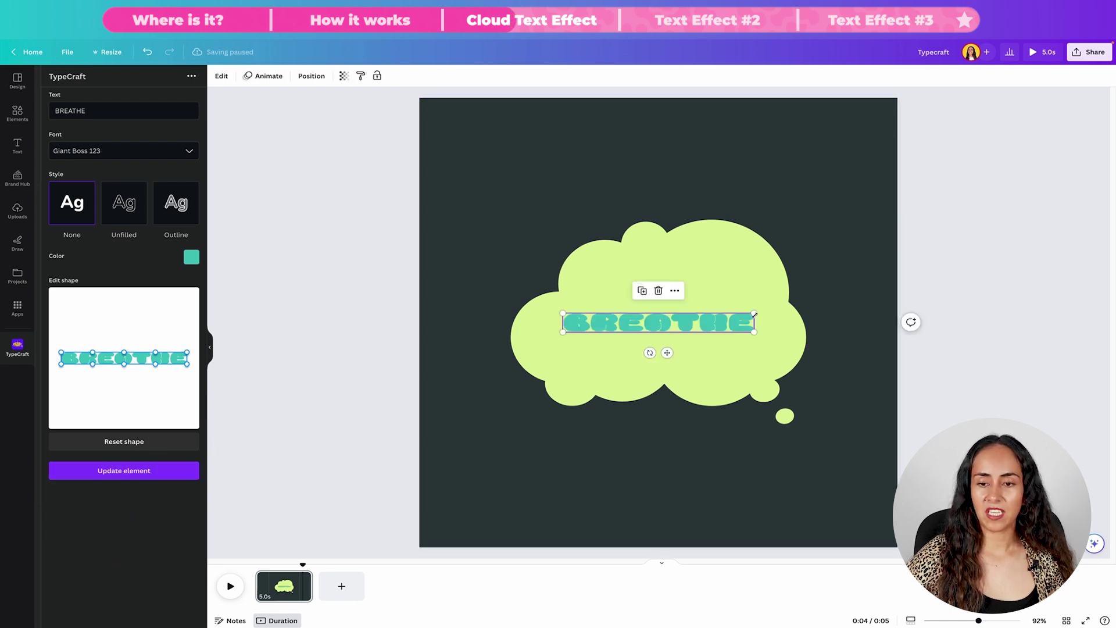
Step: Enlarge "BREATHE" to nearly the cloud's width, bulge the middle of its lower edge downward, and update the element
drag(754, 312, 784, 302)
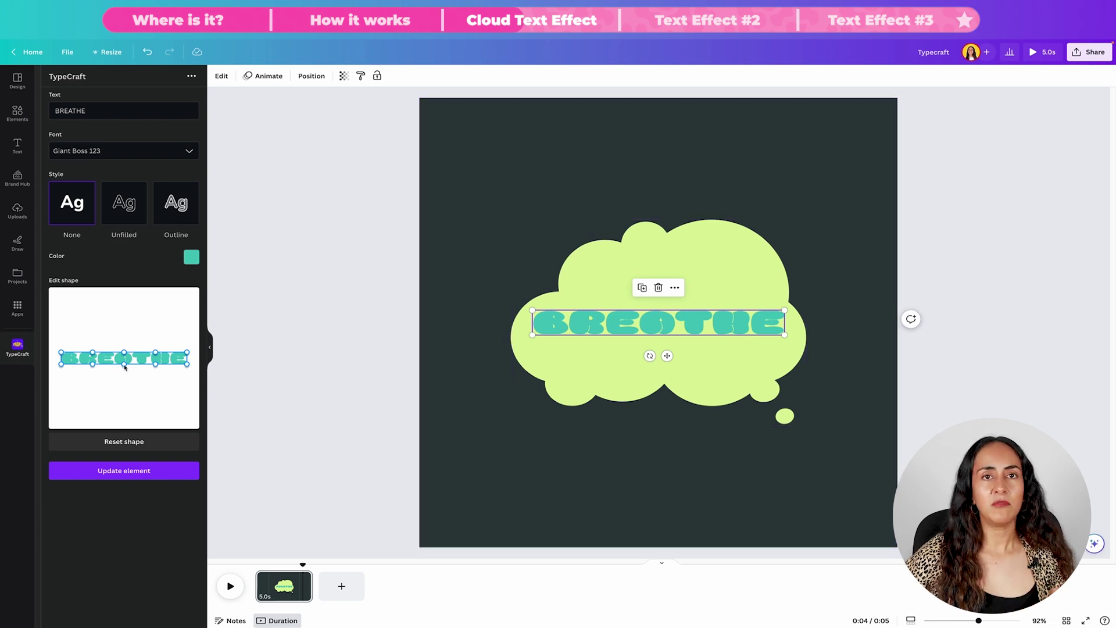
drag(124, 365, 126, 383)
click(141, 468)
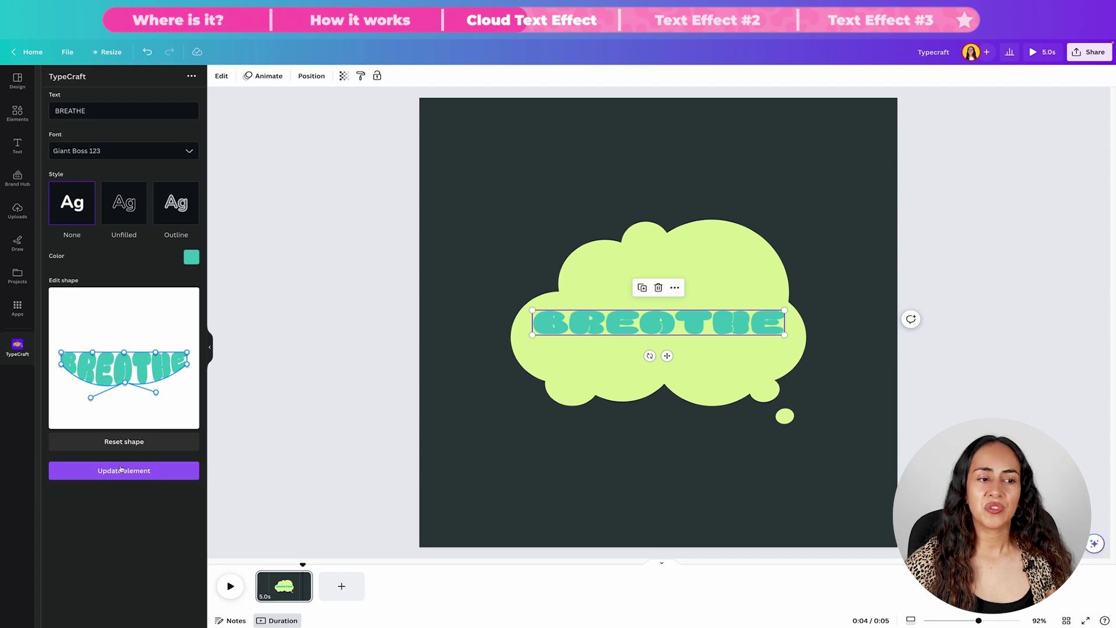
Step: Bulge the upper edge of "BREATHE" upward and its lower edge slightly further down, update the element, and position it inside the cloud
click(158, 475)
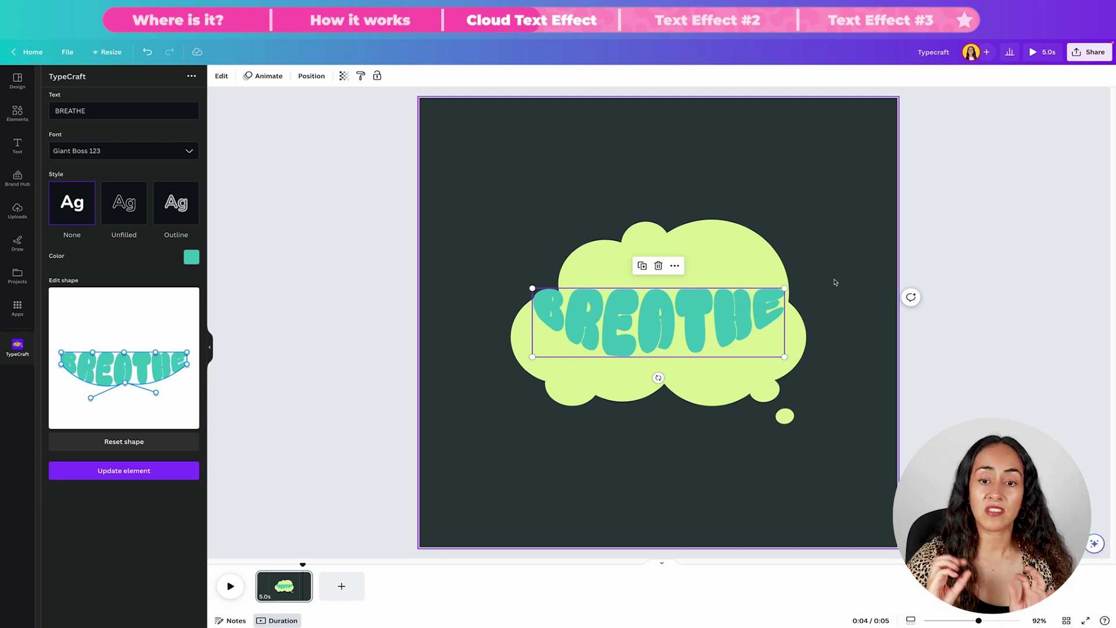
drag(661, 329, 660, 344)
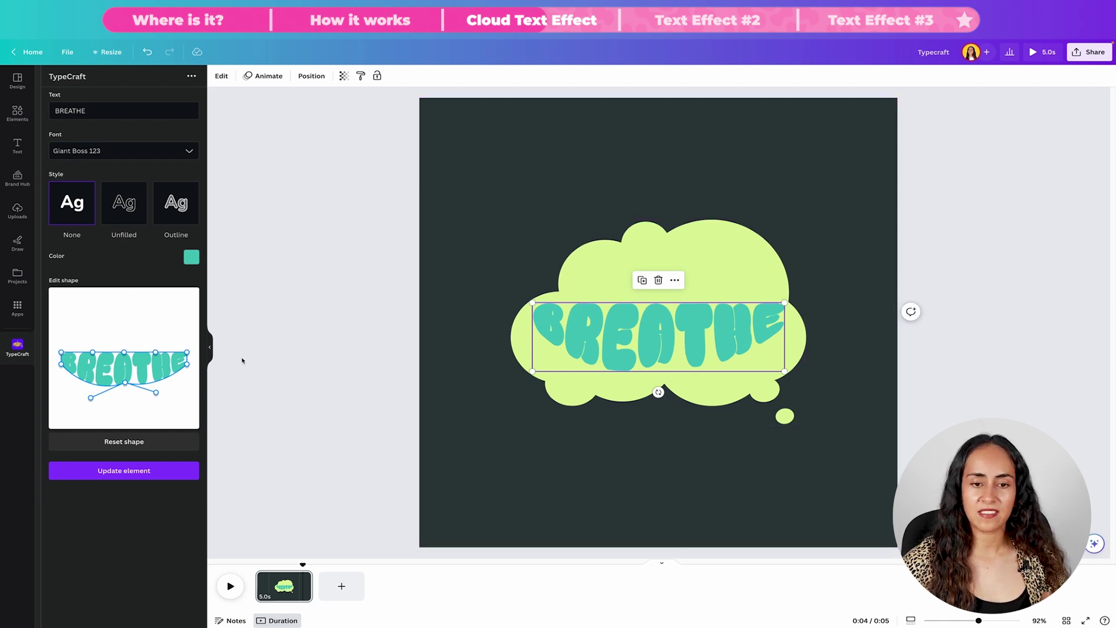
drag(123, 354, 91, 319)
drag(125, 382, 125, 390)
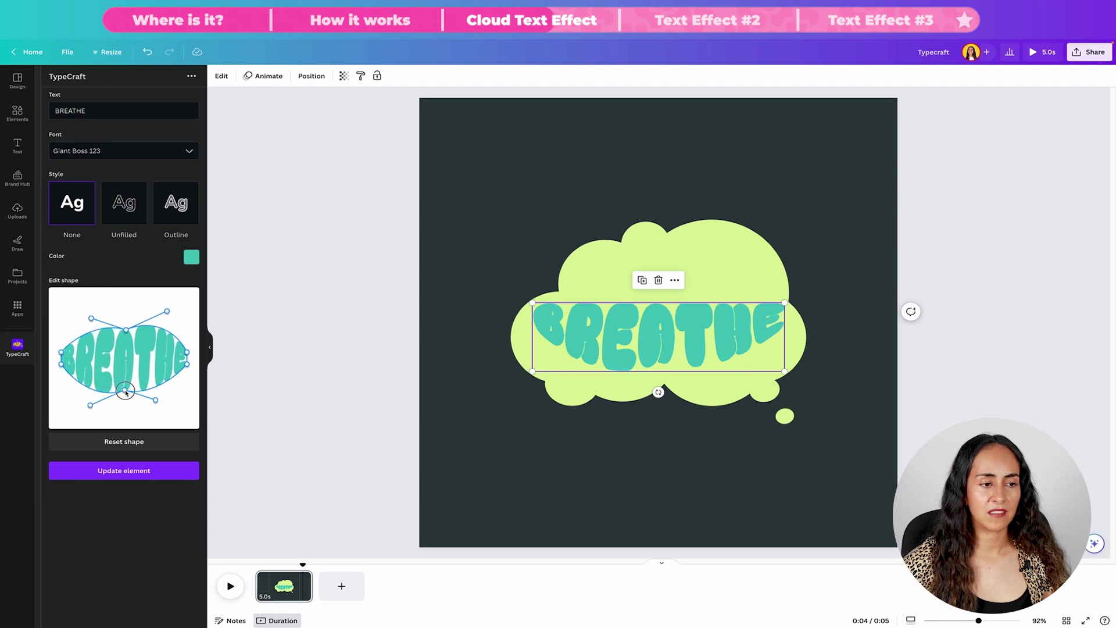
click(128, 471)
drag(696, 352, 698, 321)
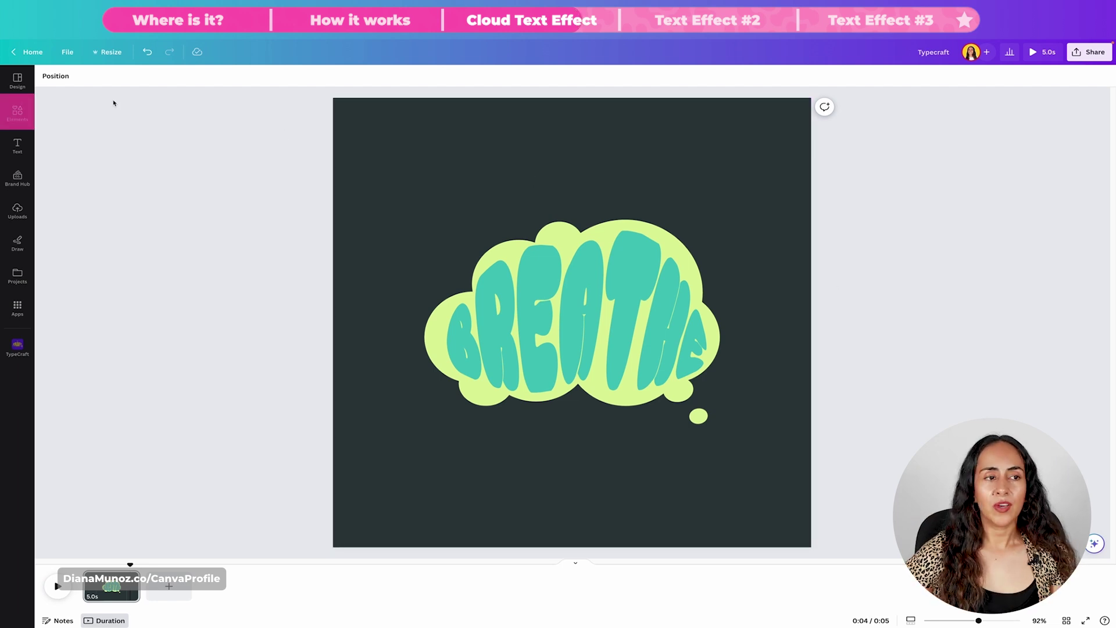
Step: Search the graphics for "texture" and add a grainy, wavy texture enlarged to cover the whole page
click(17, 110)
click(135, 80)
triple_click(136, 81)
text(texture)
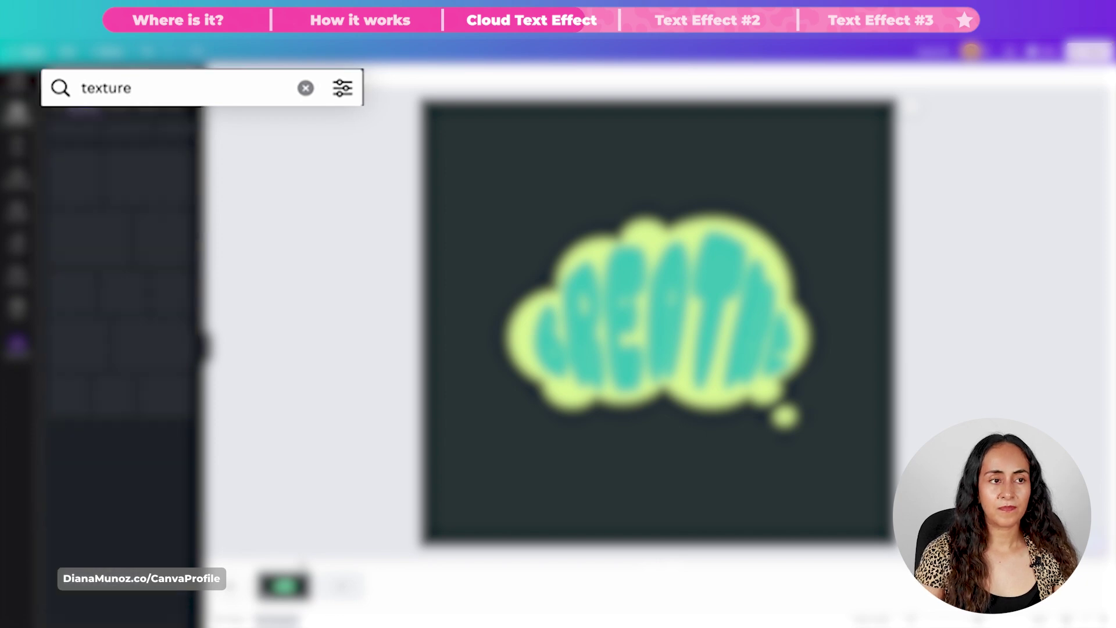
key(Return)
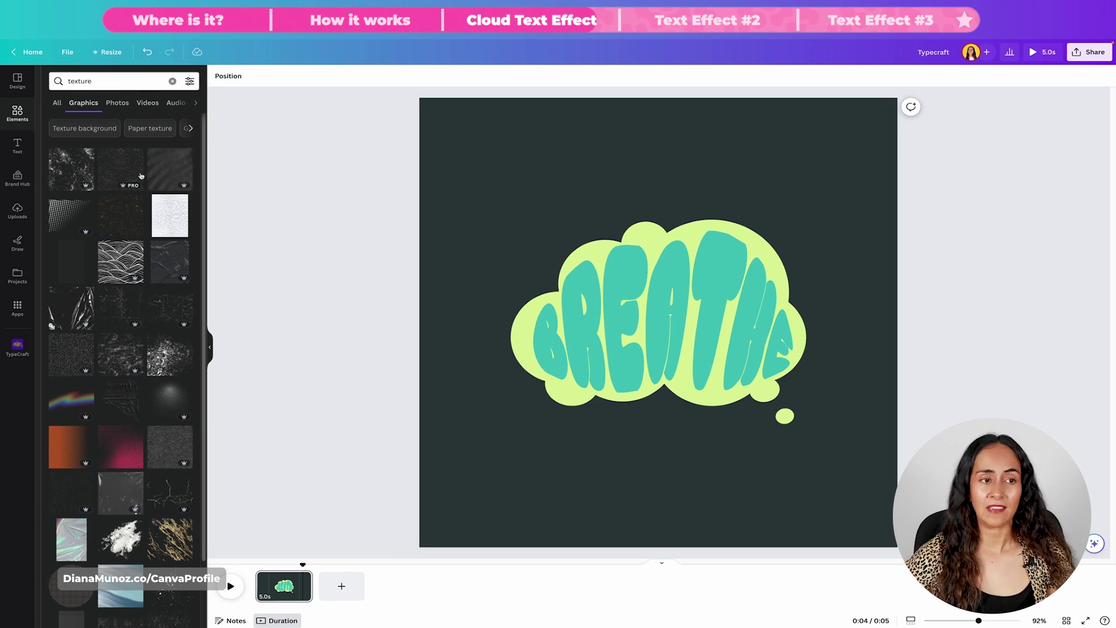
click(168, 166)
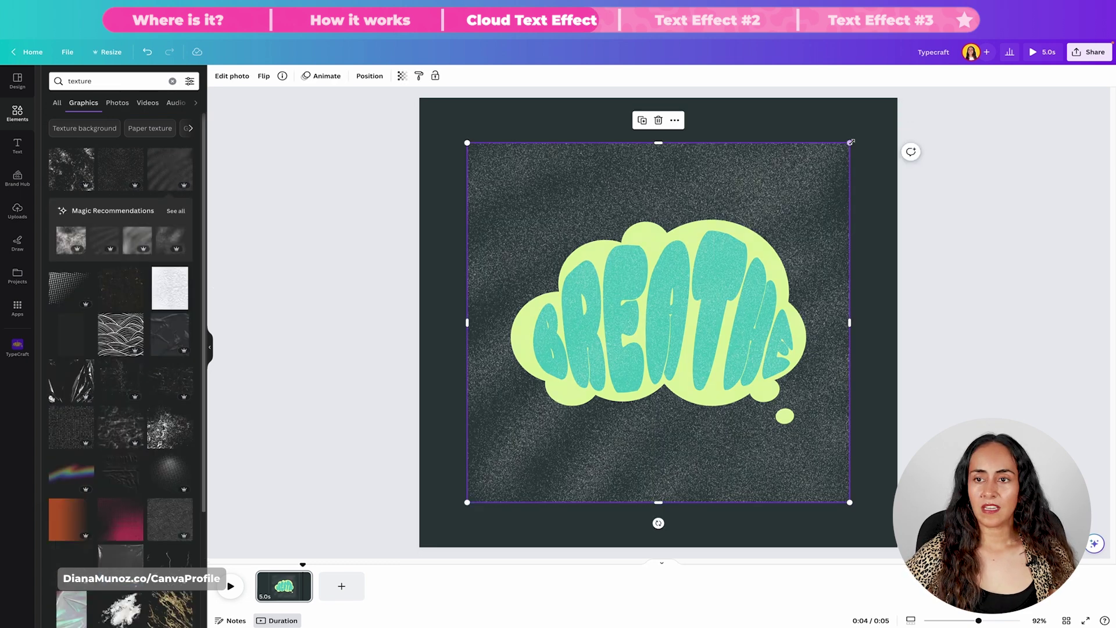
drag(850, 143, 899, 97)
drag(467, 502, 419, 548)
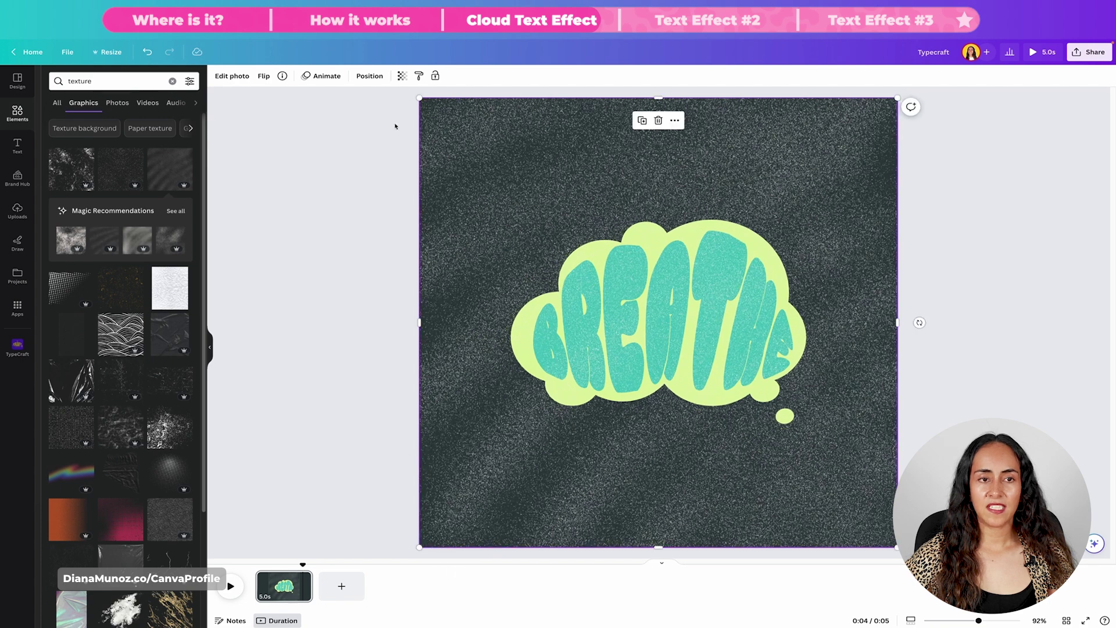
Step: Set the texture's transparency to 22 and add a similar grain texture from the Magic Recommendations
click(402, 76)
drag(401, 112, 331, 114)
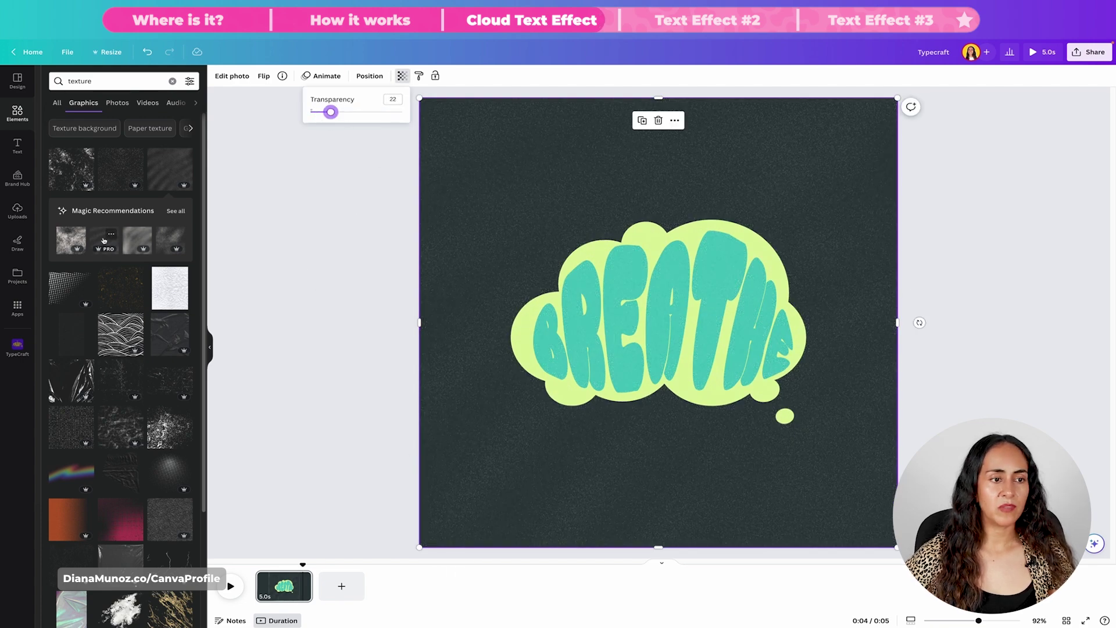
drag(403, 204, 437, 199)
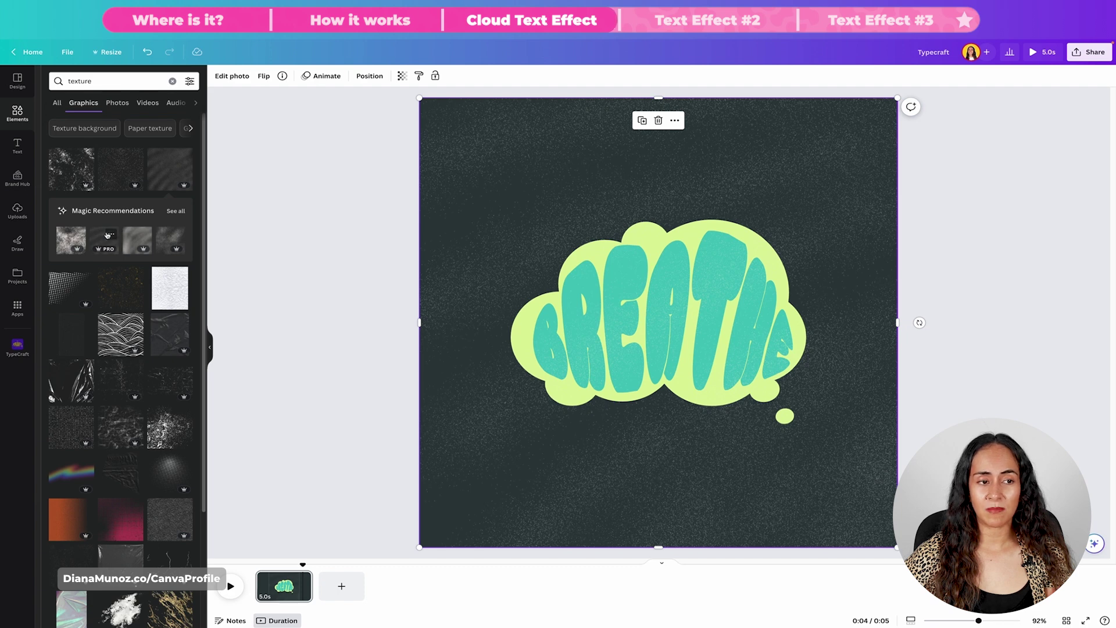
click(112, 235)
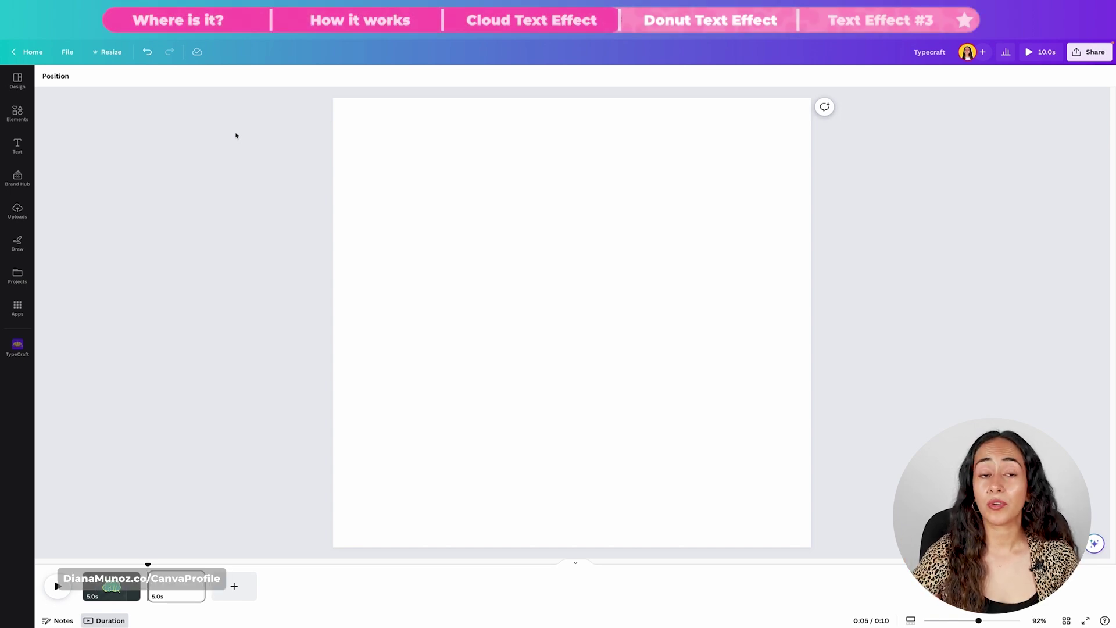
Step: Fill the blank second page's background with the default purple-to-turquoise gradient
click(443, 121)
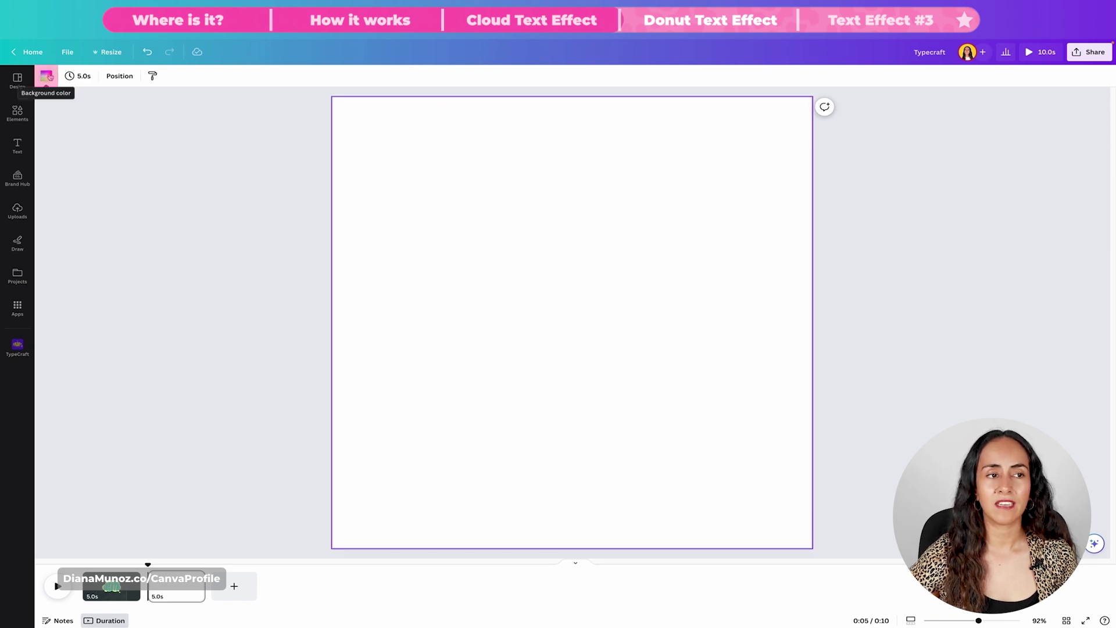
click(47, 76)
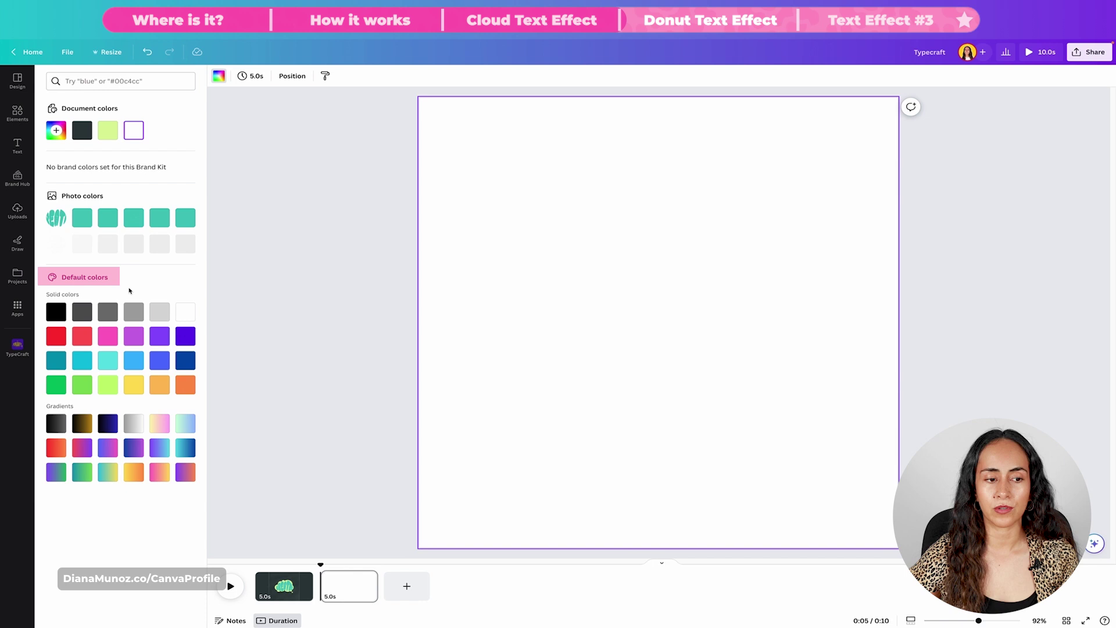
click(163, 450)
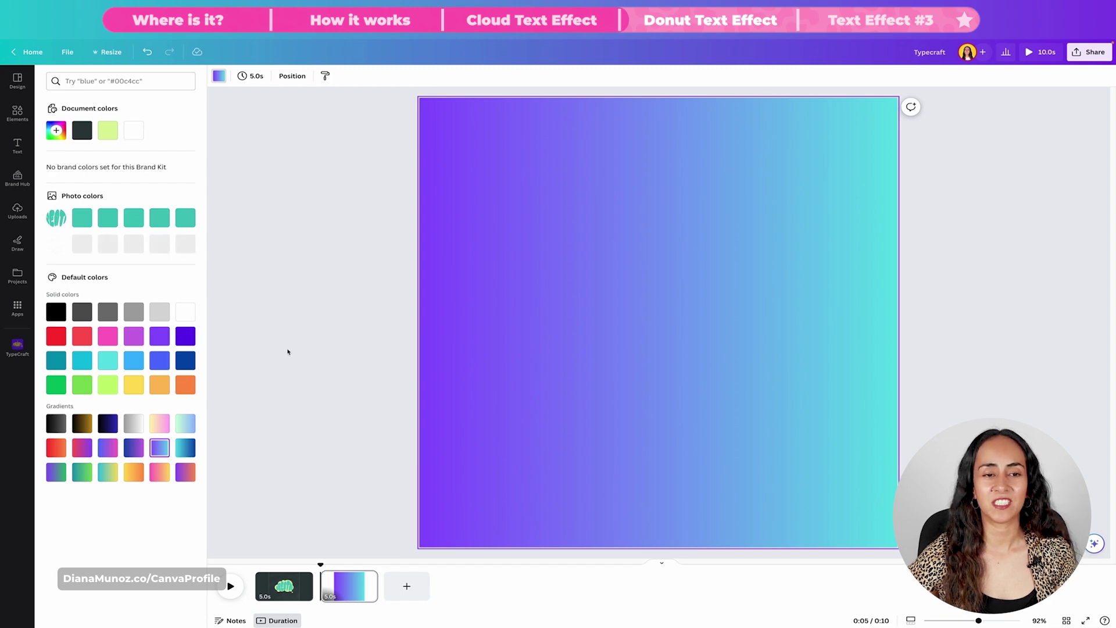
Step: Set the TypeCraft text to "I PREFER" and choose the Anton Regular font
click(15, 347)
drag(110, 112, 49, 114)
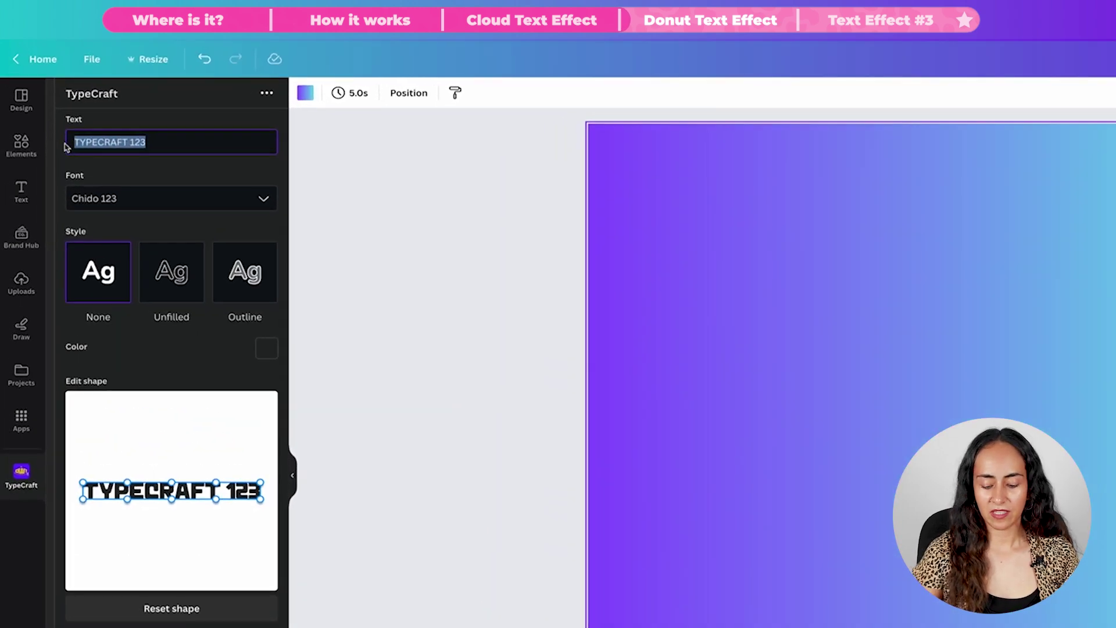
text(I PREFER)
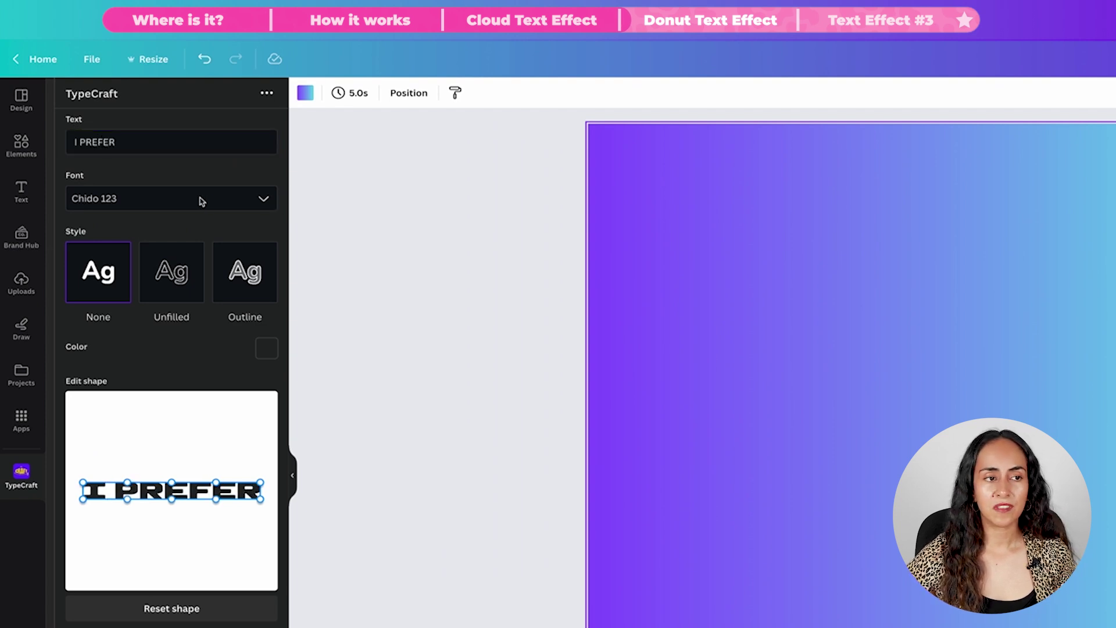
click(147, 199)
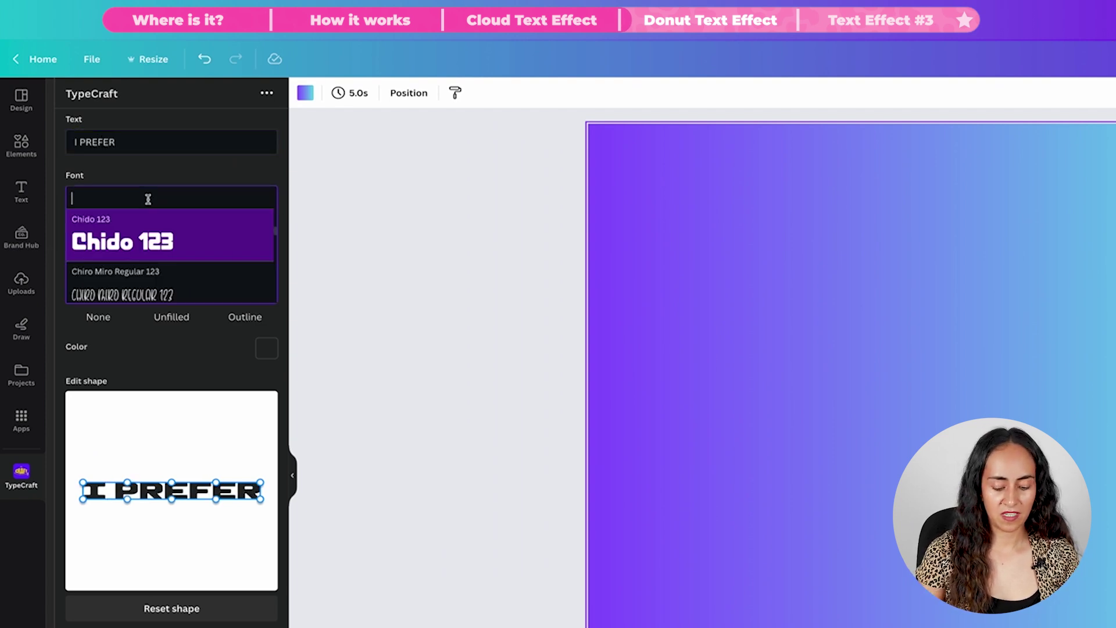
text(anton)
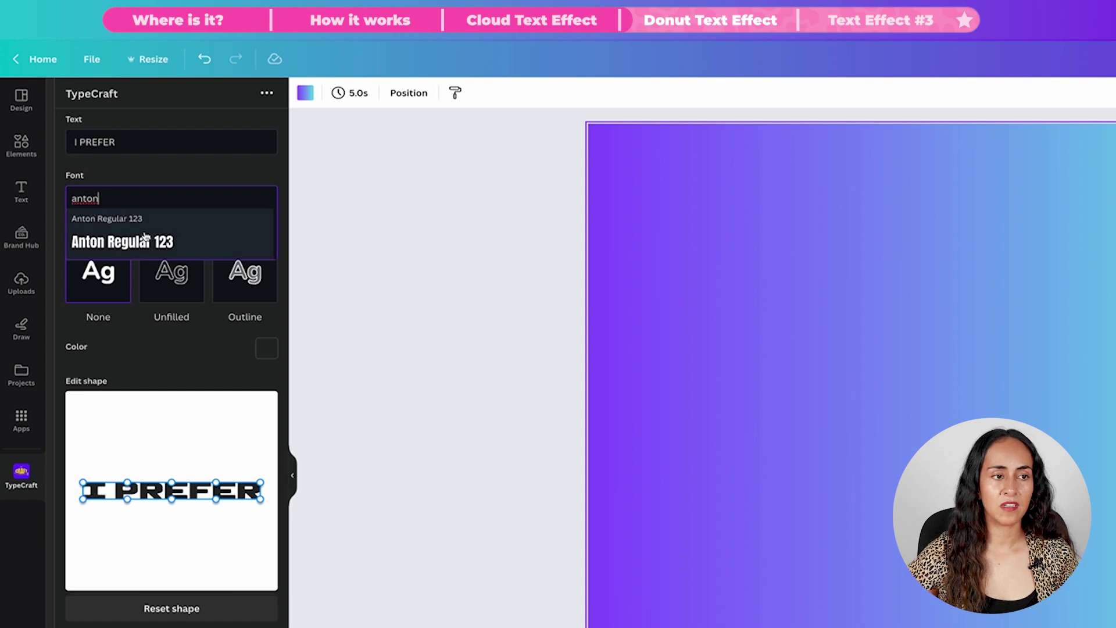
click(167, 242)
Step: Color "I PREFER" light green (#b0f9a6), add it to the design and place it above the page's center
click(268, 349)
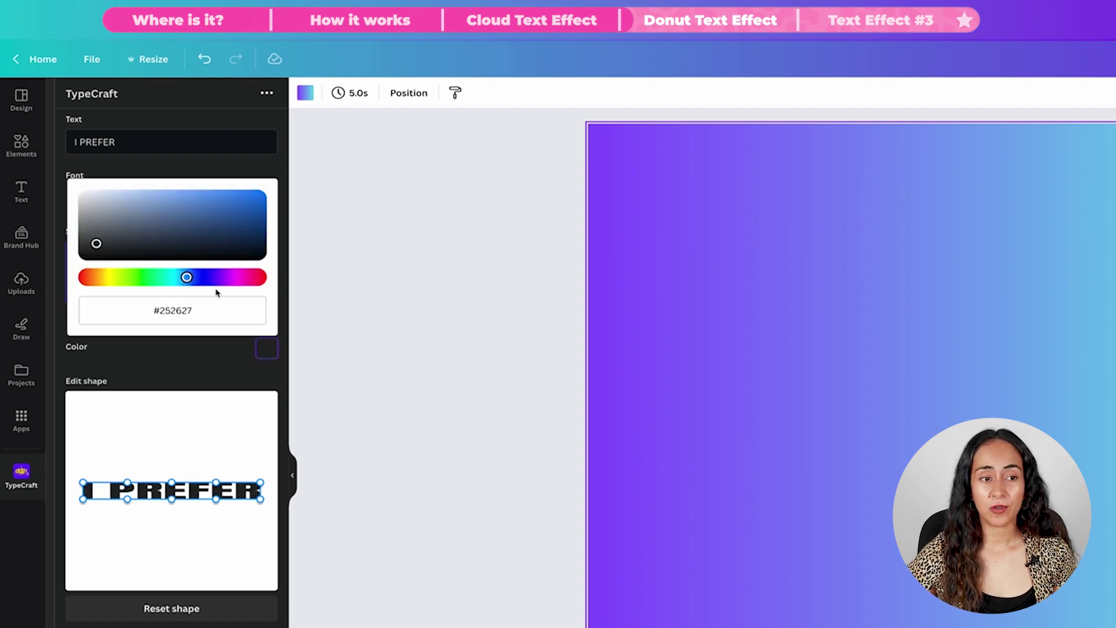
click(173, 311)
text(#b0f9a6)
click(182, 358)
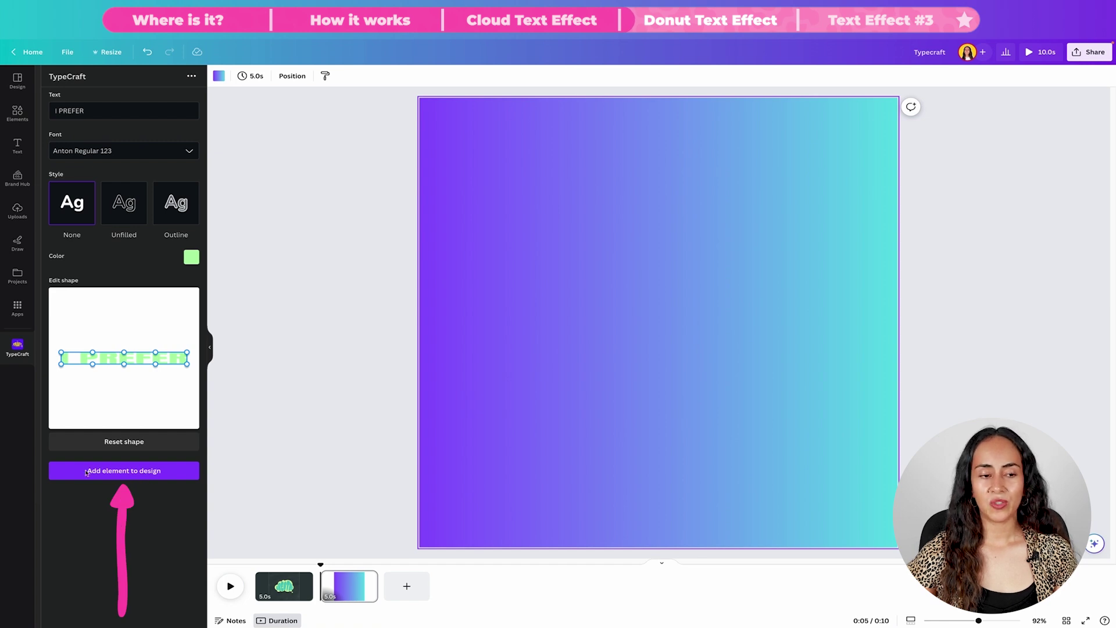
click(86, 473)
drag(667, 353, 667, 287)
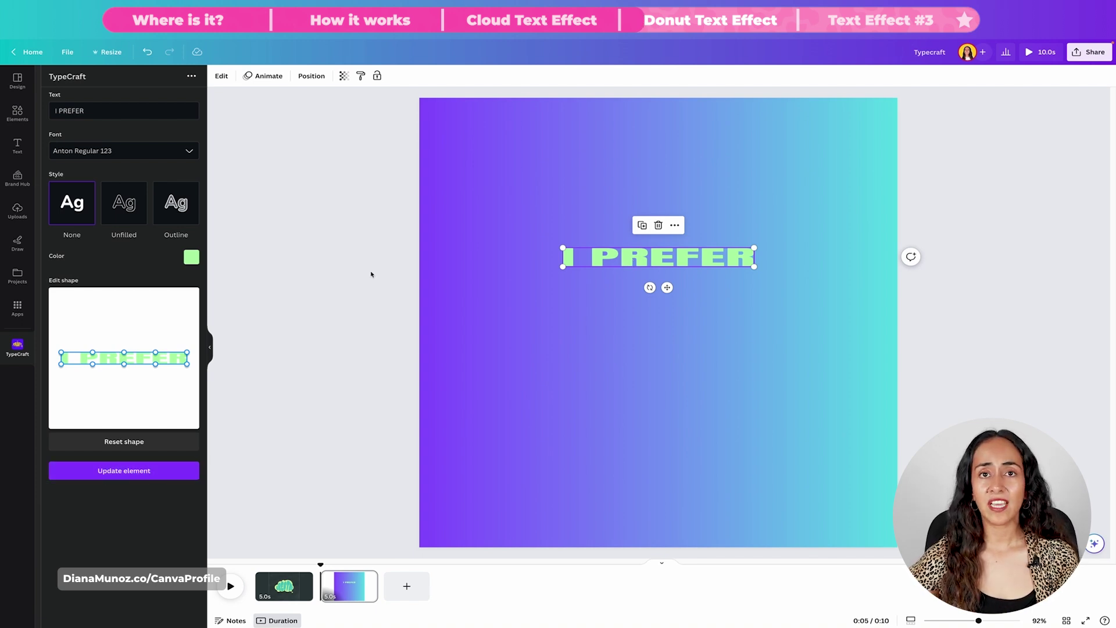
click(325, 254)
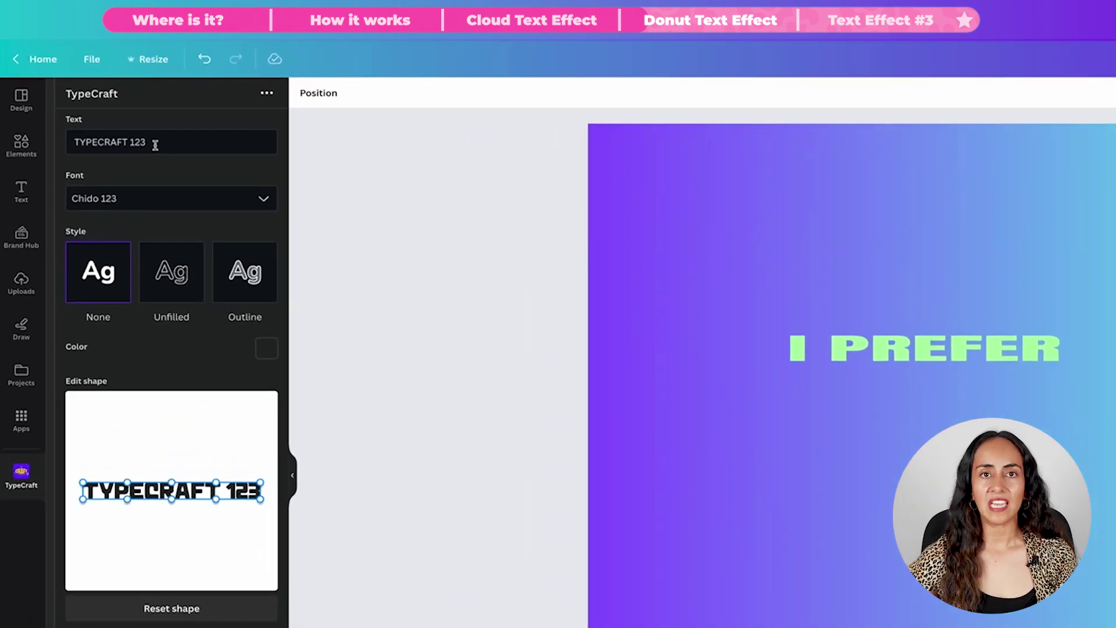
Step: Set up a second TypeCraft text reading "SAVANA" in the Anton Regular font
drag(112, 110, 36, 112)
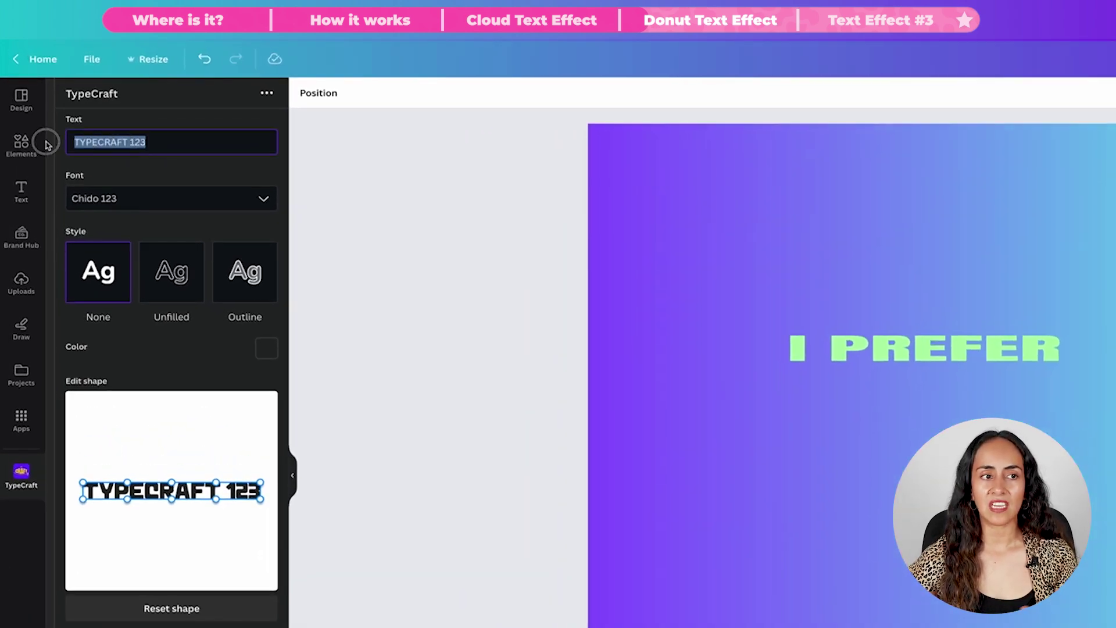
text(SAVANA)
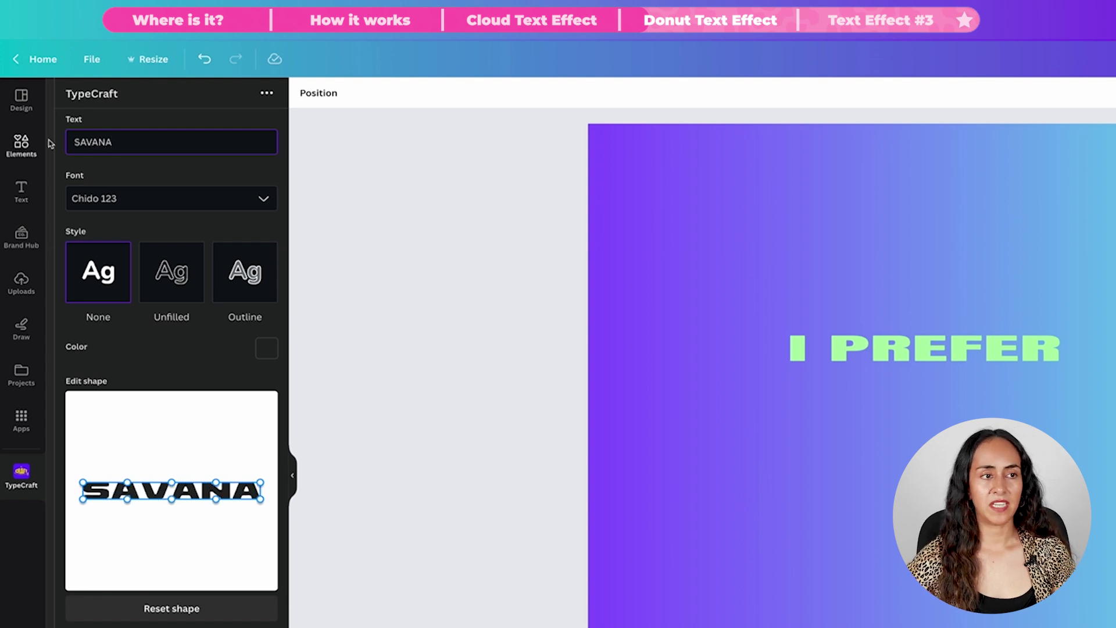
click(154, 190)
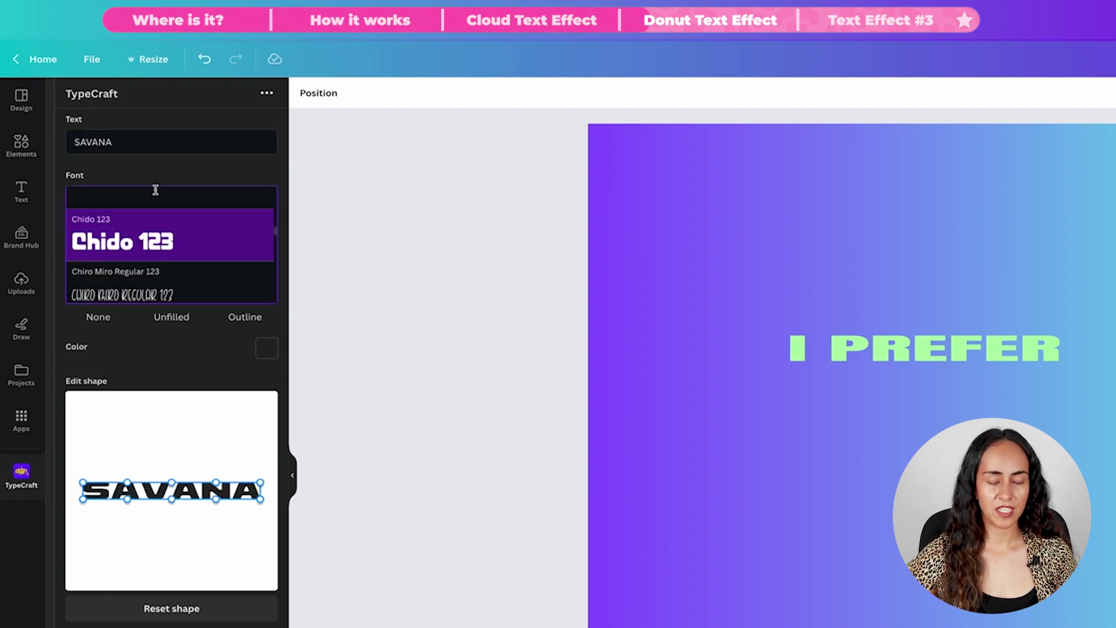
text(anton)
click(149, 244)
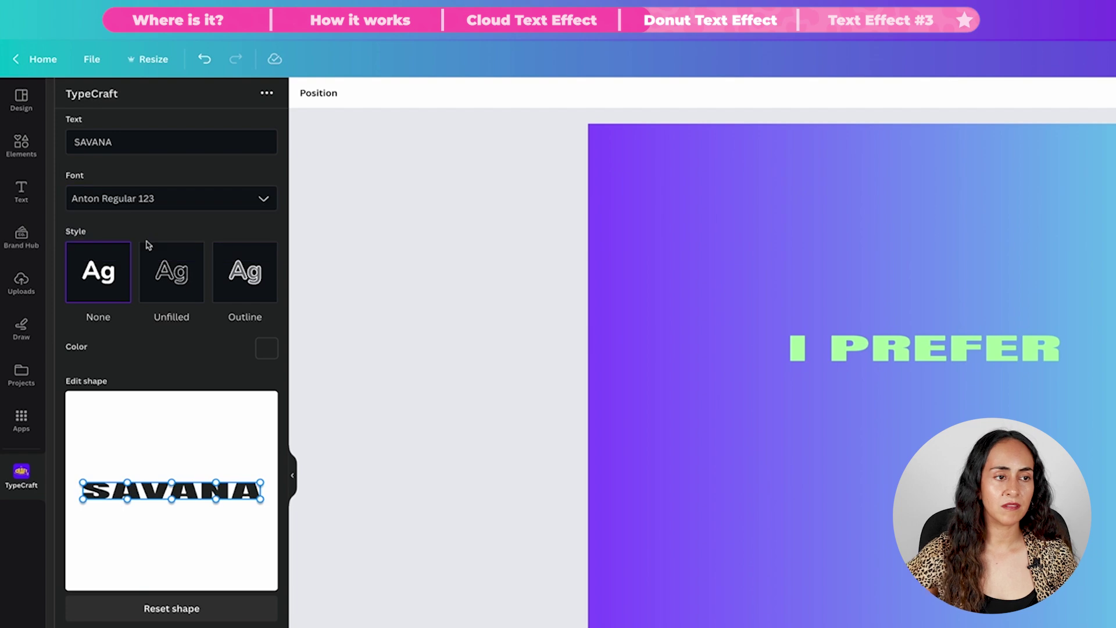
Step: Color "SAVANA" light turquoise with the copied color code and add it to the design below "I PREFER"
click(267, 350)
click(142, 307)
key(ctrl+v)
key(Return)
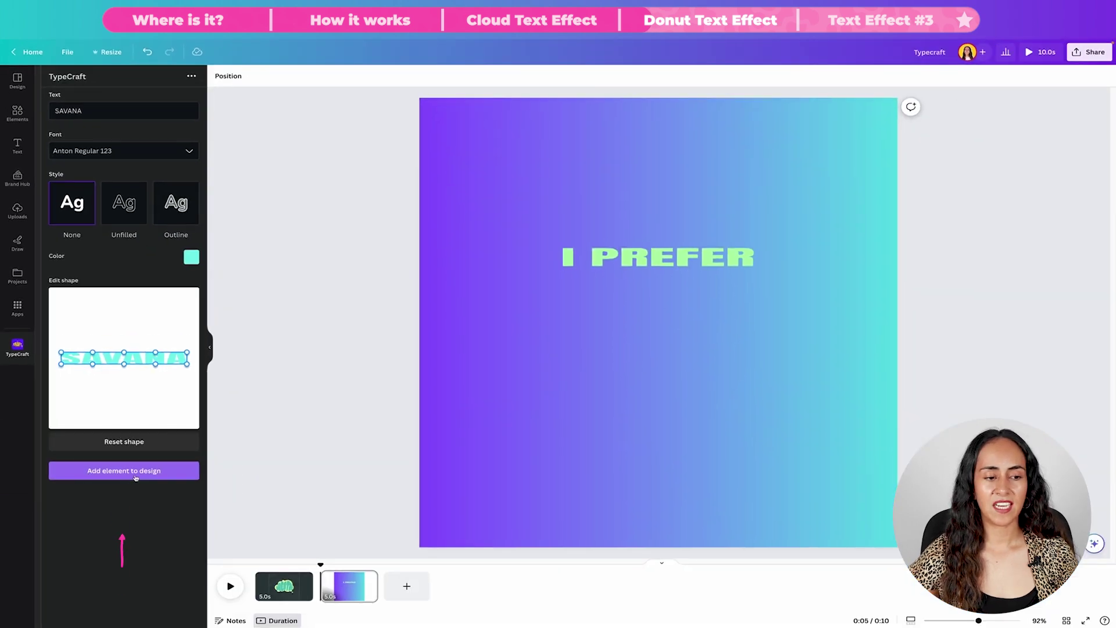
click(154, 474)
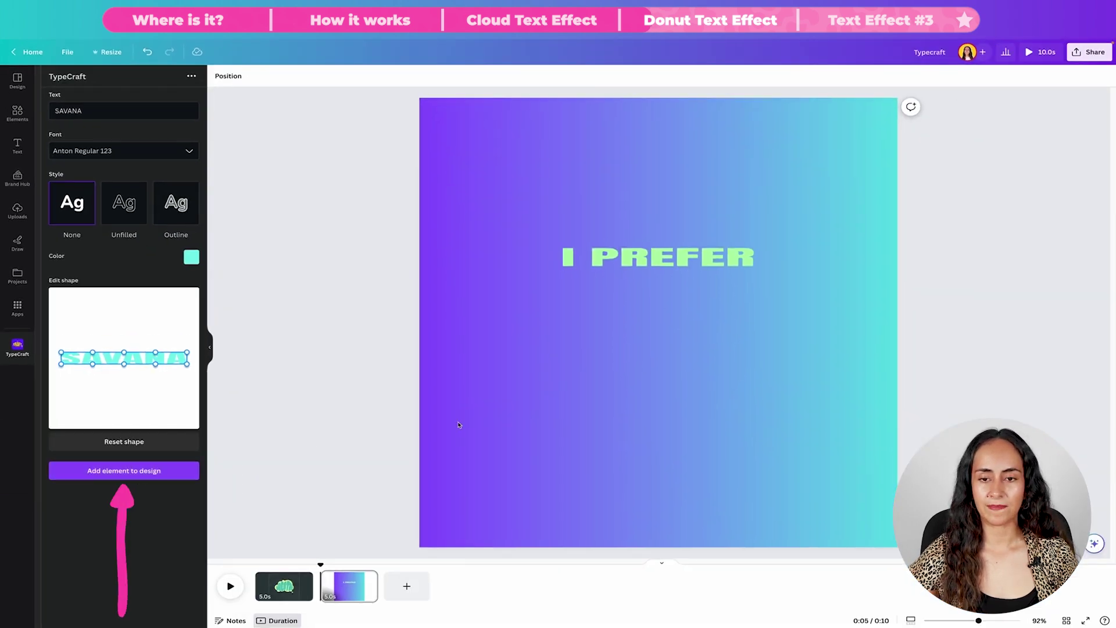
click(982, 367)
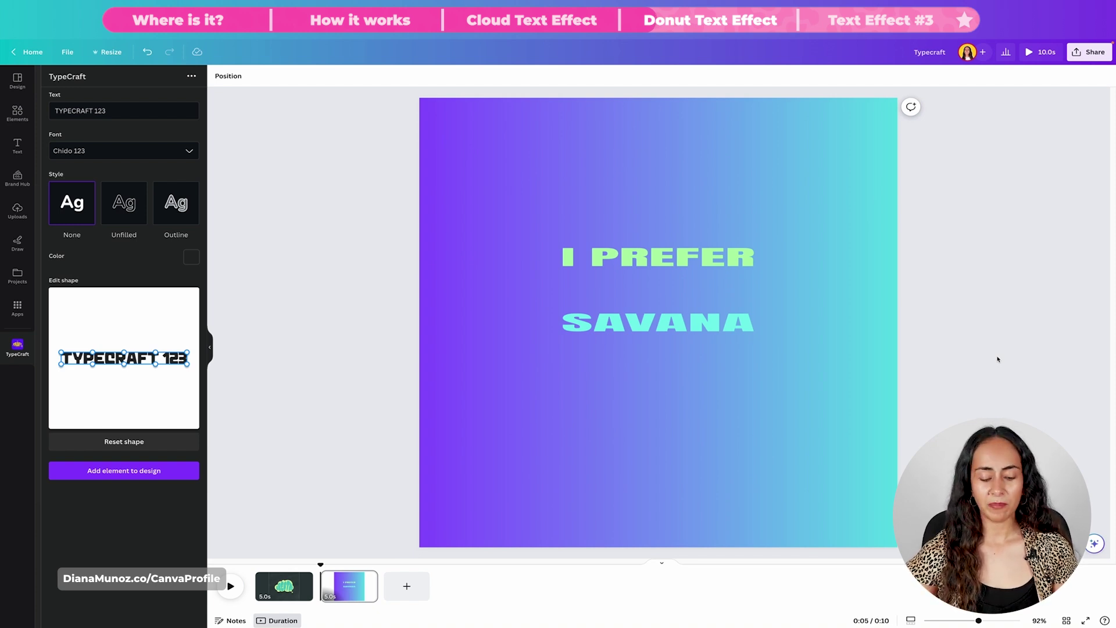
Step: Add two circles of the same size at the center of the page
key(c)
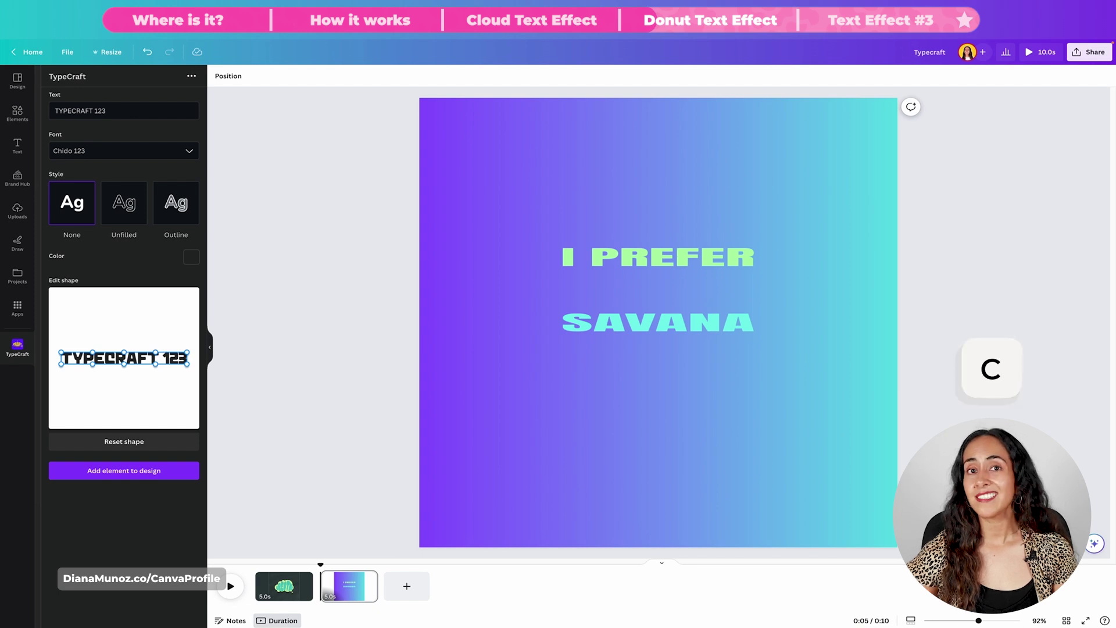
click(1014, 322)
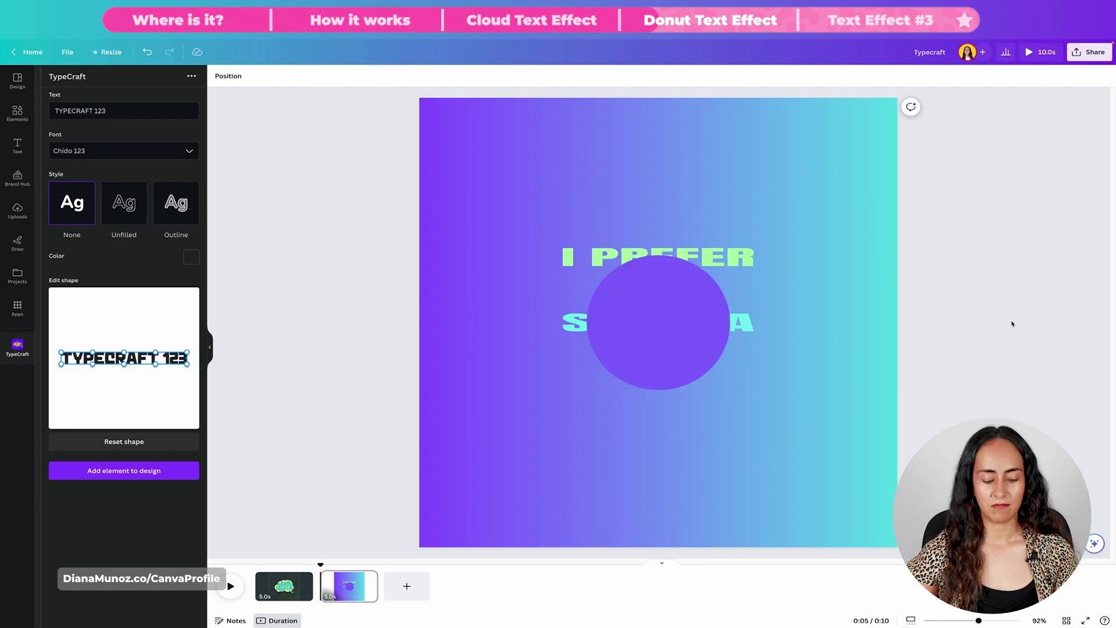
key(c)
Step: Make the front circle white with transparency 15 and enlarge it to about twice its diameter
drag(704, 349, 709, 348)
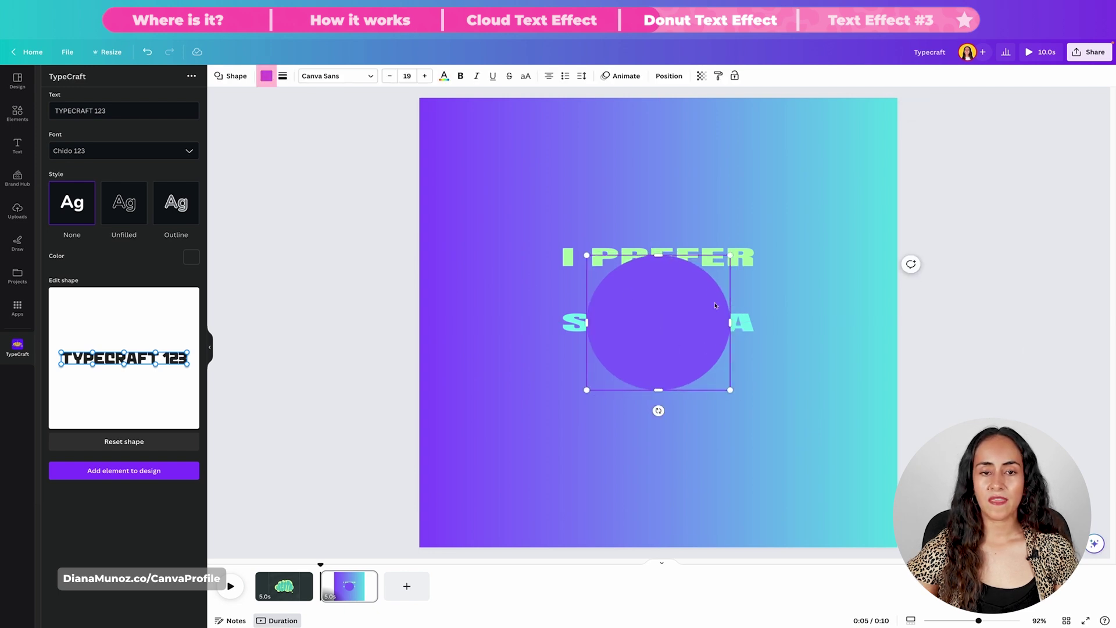
click(265, 85)
click(185, 336)
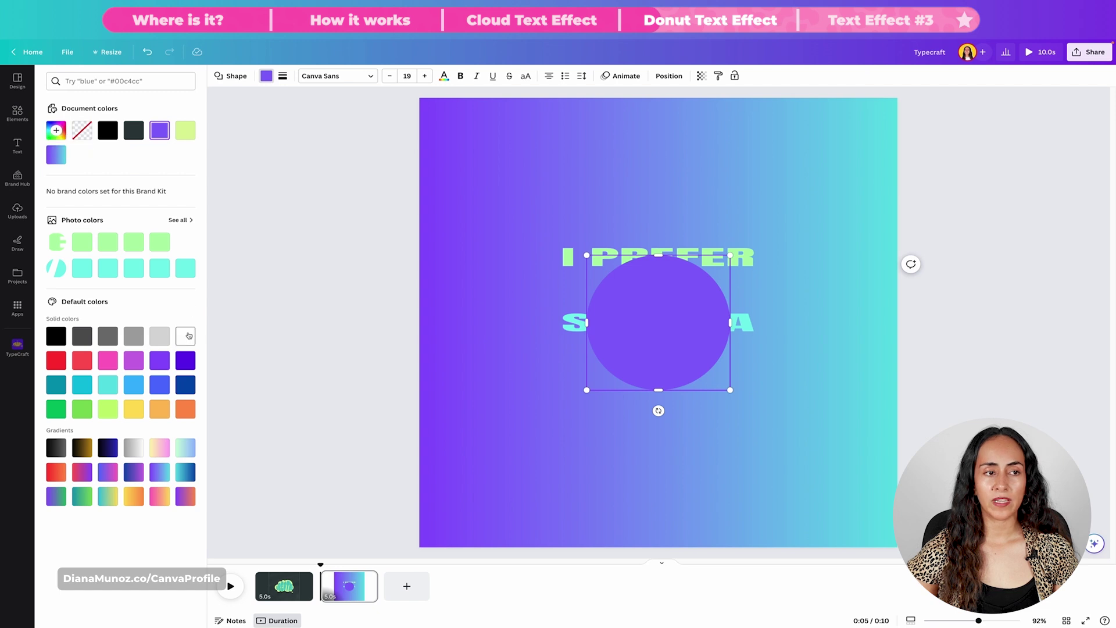
drag(730, 256, 810, 180)
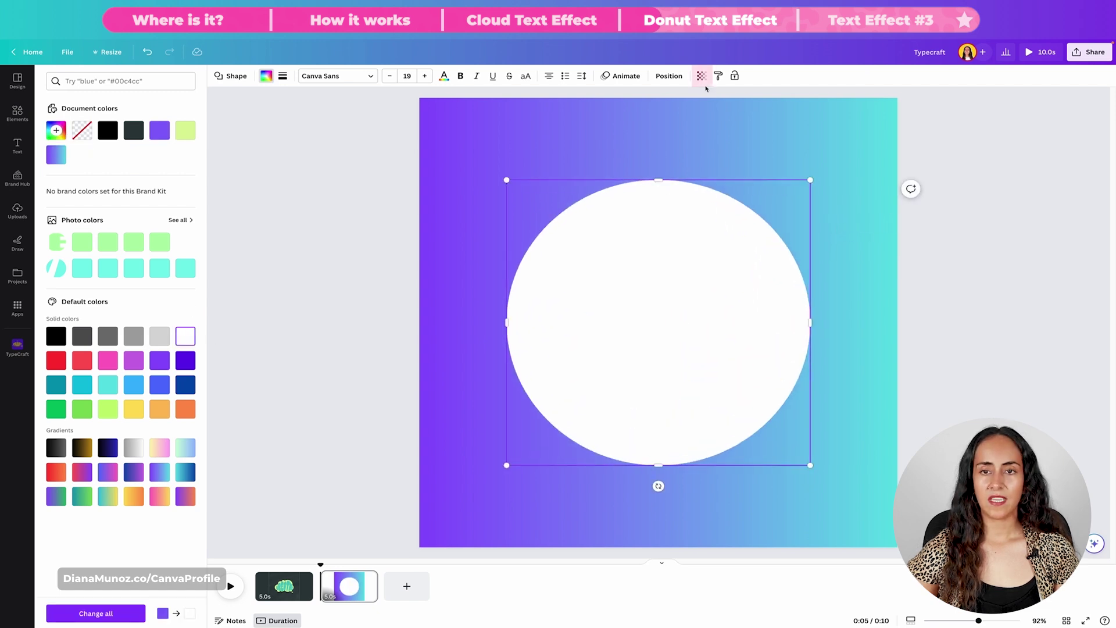
click(701, 75)
drag(702, 112, 625, 112)
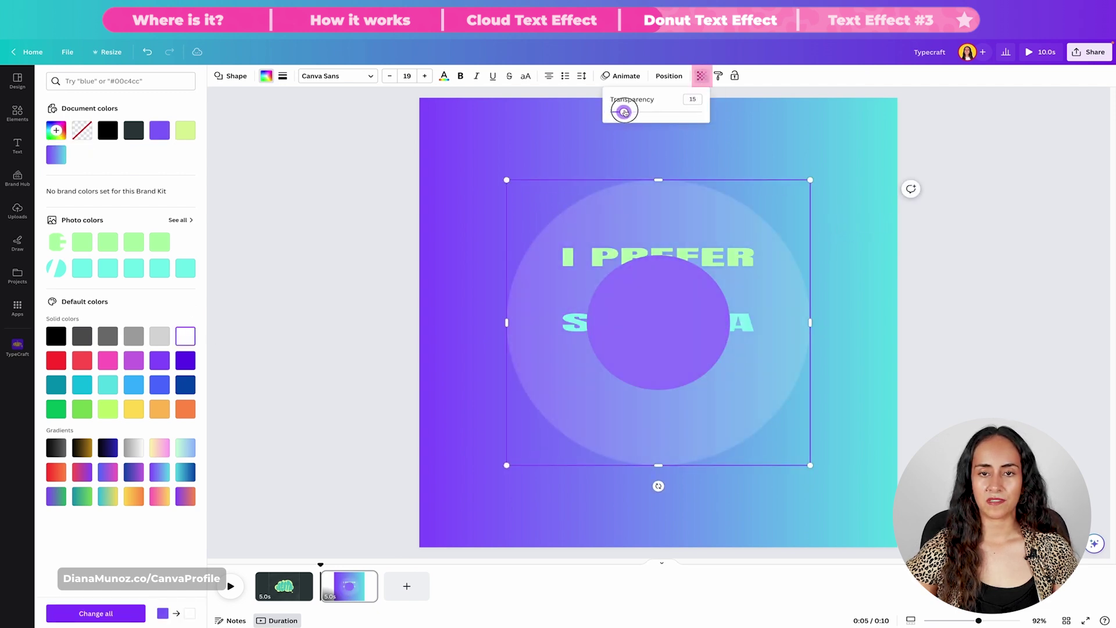
Step: Move the large translucent circle behind both texts, directly above the gradient background in the layer order
click(669, 76)
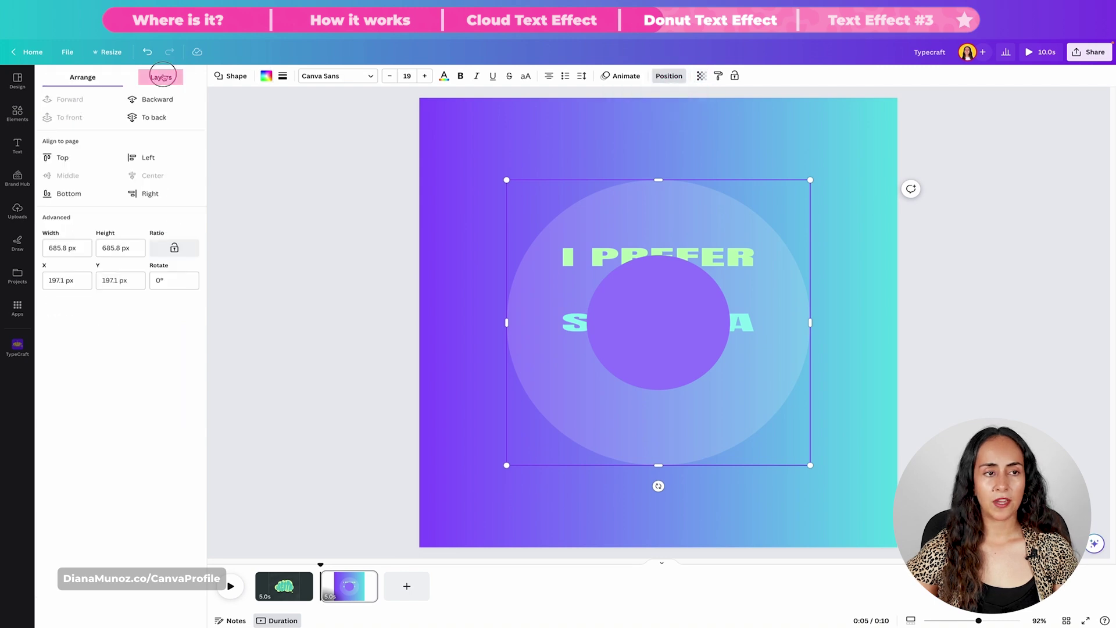
click(158, 76)
drag(58, 137, 56, 224)
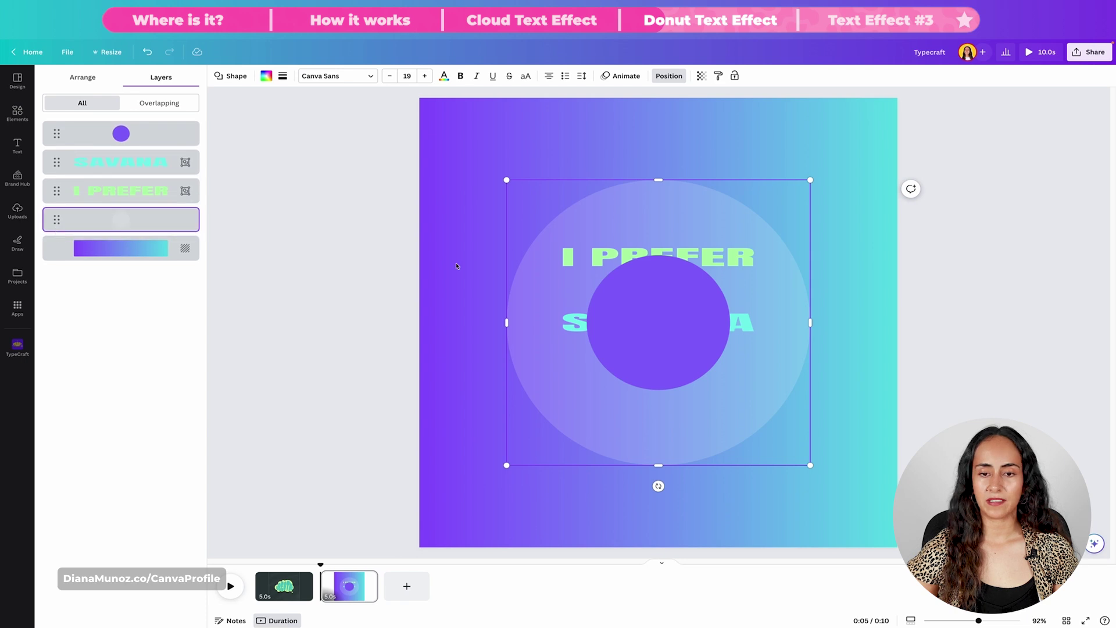
Step: Make the small center circle white with transparency 57
click(655, 275)
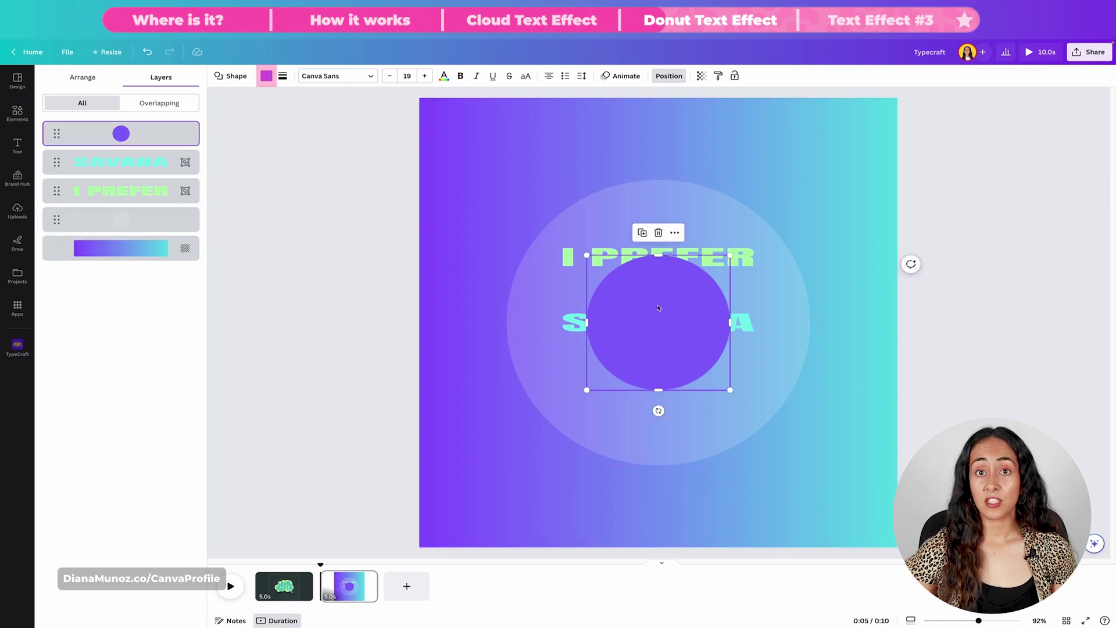
click(267, 76)
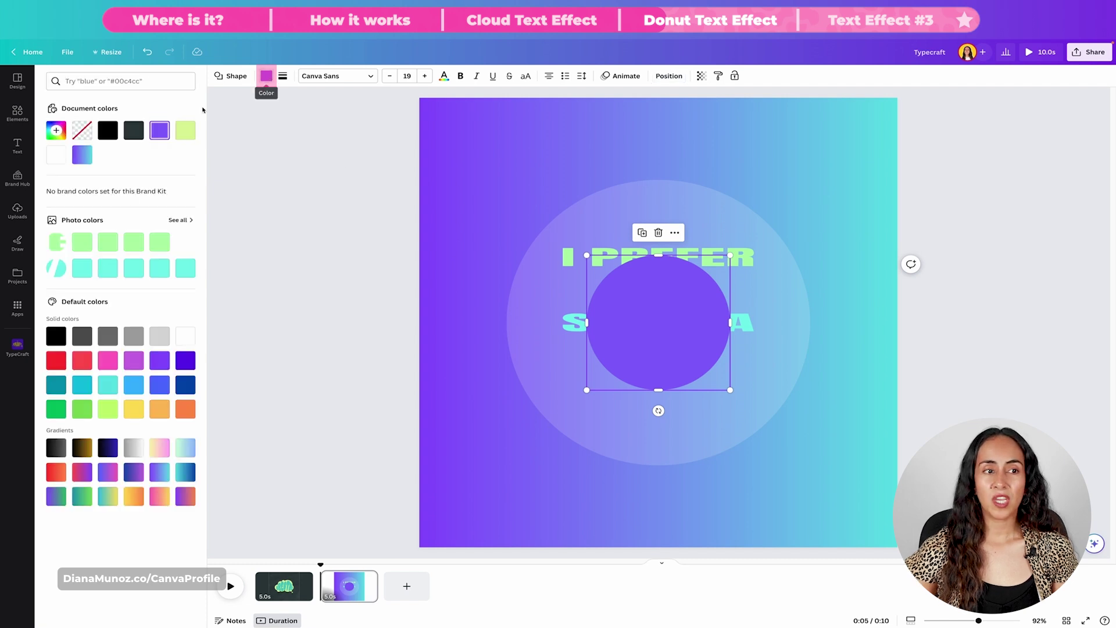
click(56, 155)
click(702, 75)
drag(670, 115, 663, 113)
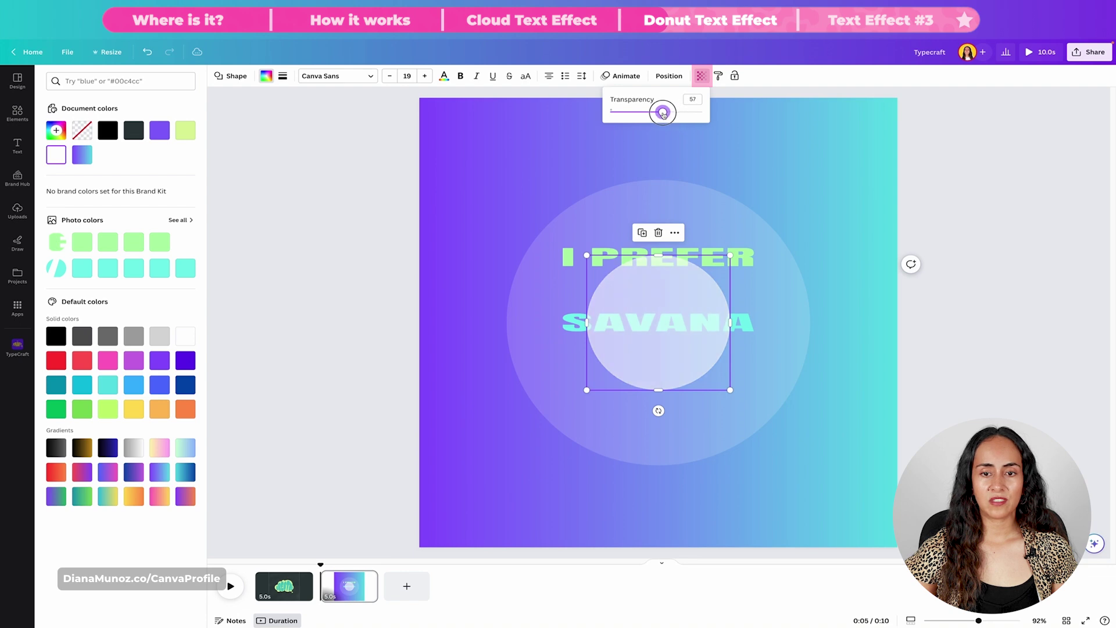
click(945, 199)
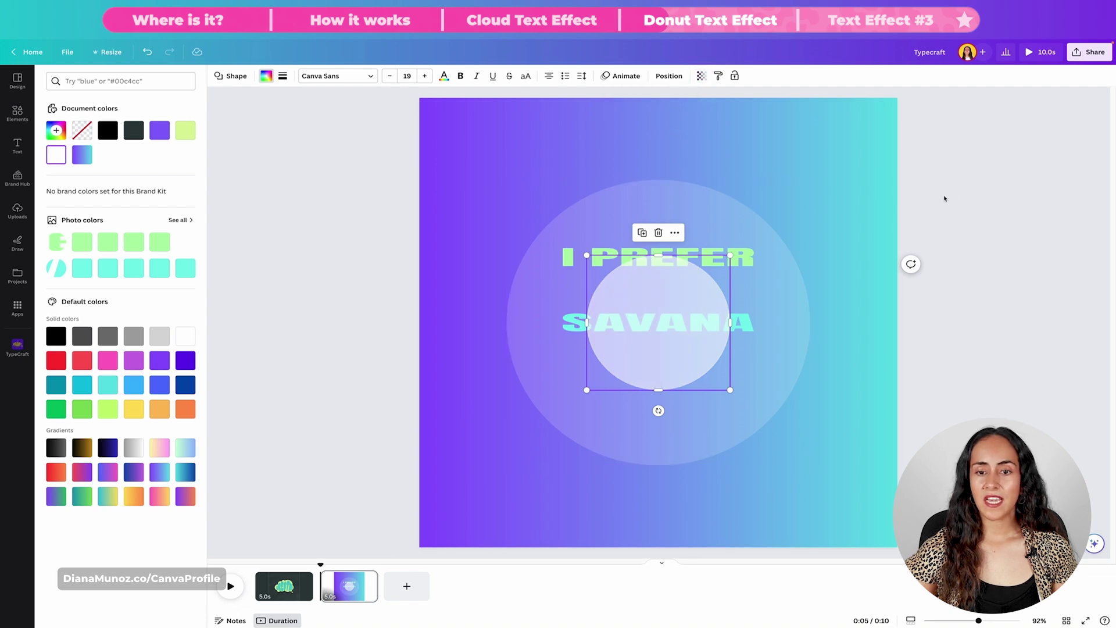
Step: Place "SAVANA" just below the small circle and "I PREFER" just above it
click(983, 229)
drag(747, 325, 746, 408)
drag(736, 254, 736, 237)
click(992, 331)
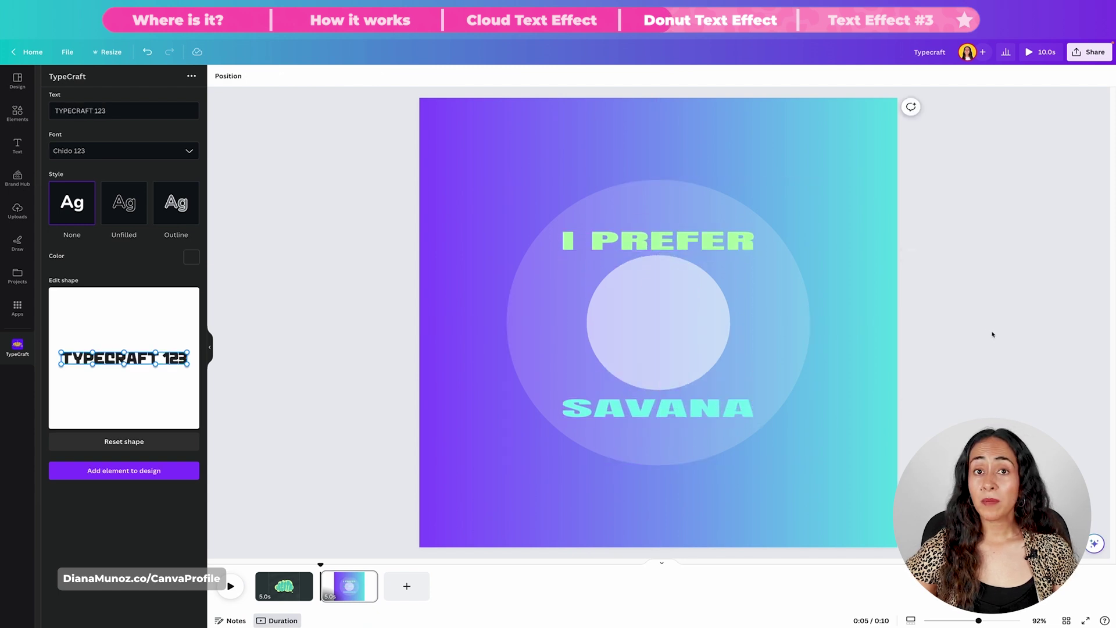
Step: Check the middle and center page alignment of the small circle and the large circle
click(670, 300)
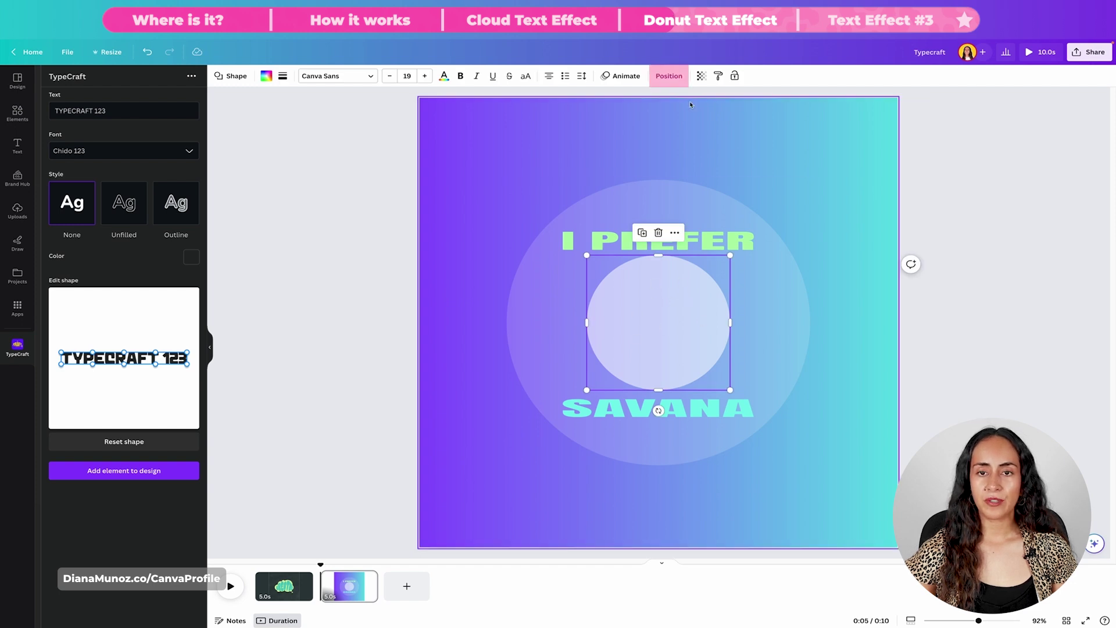
click(669, 75)
click(83, 76)
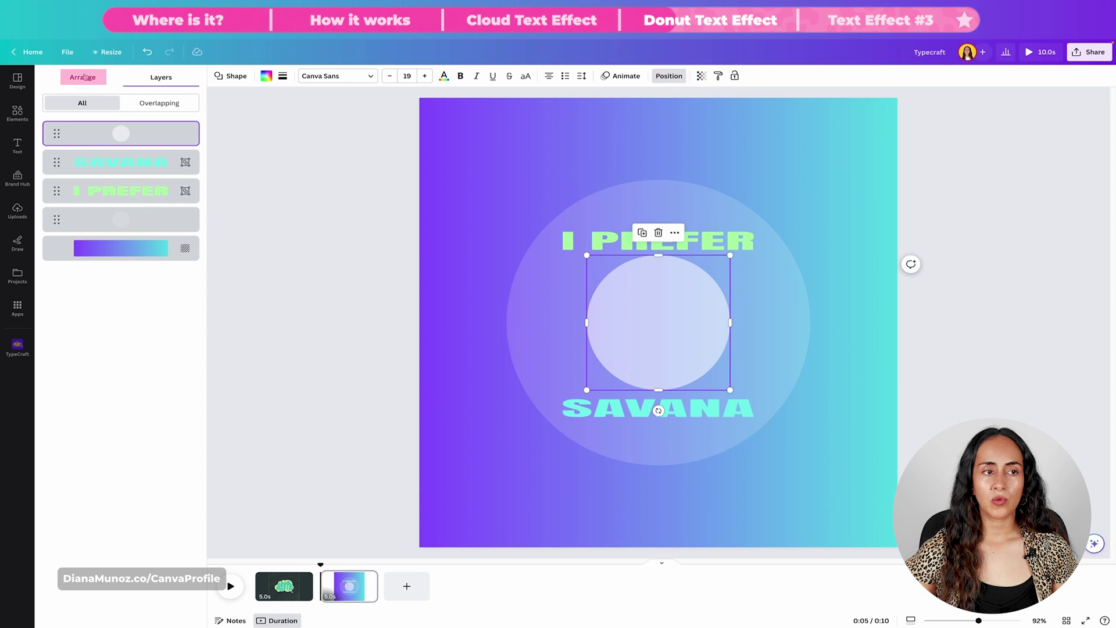
click(63, 175)
click(140, 176)
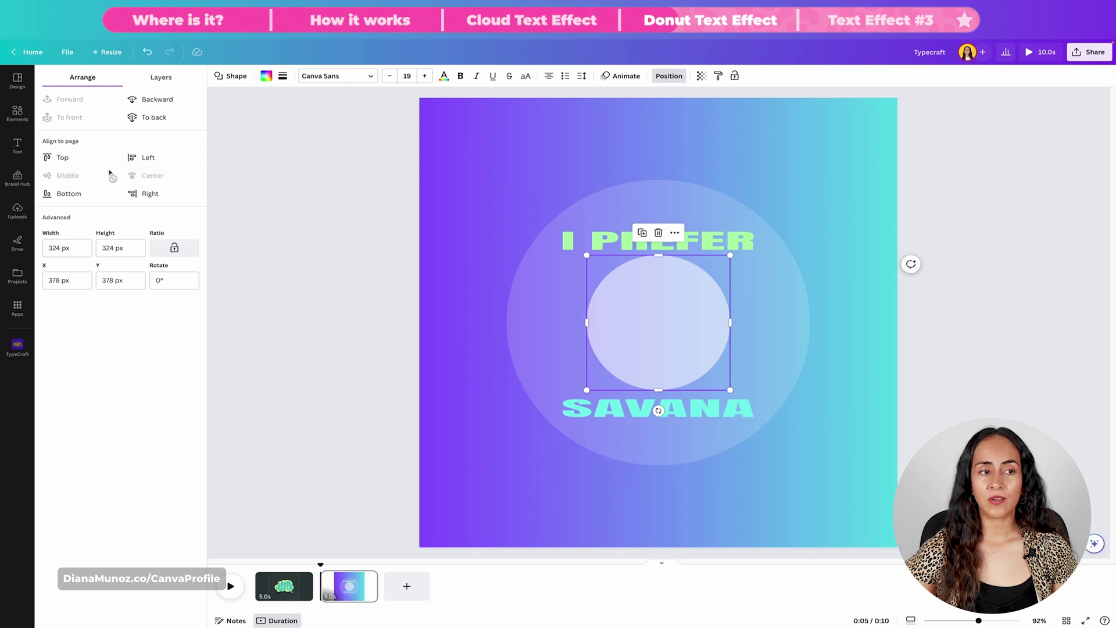
click(644, 188)
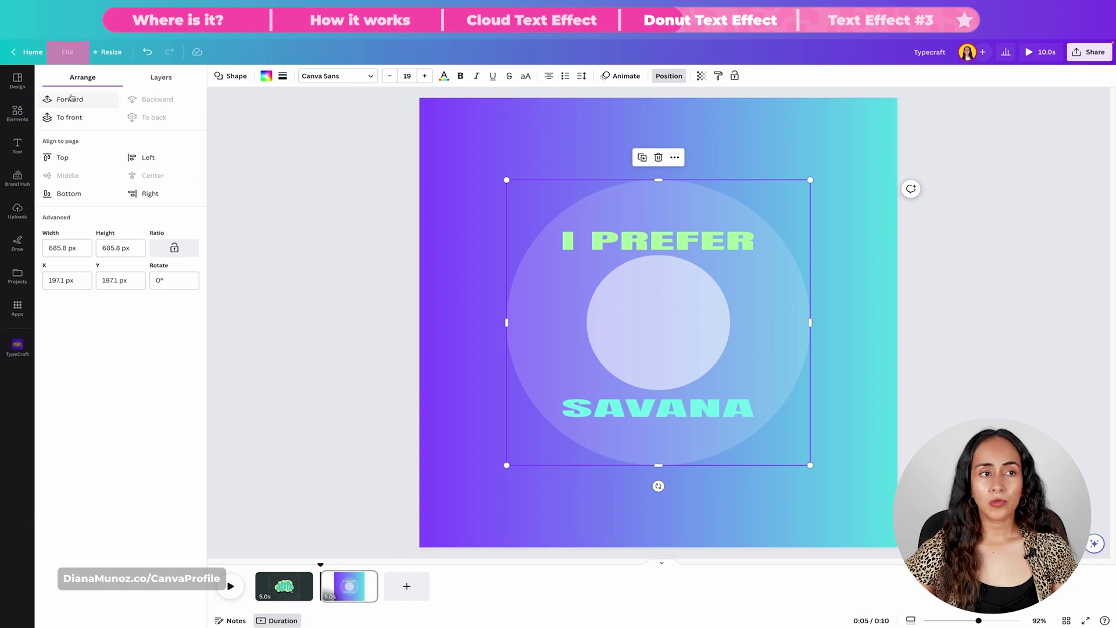
Step: Show the rulers and guides and add a horizontal guide through the center of the circles
click(67, 52)
mouse_move(142, 172)
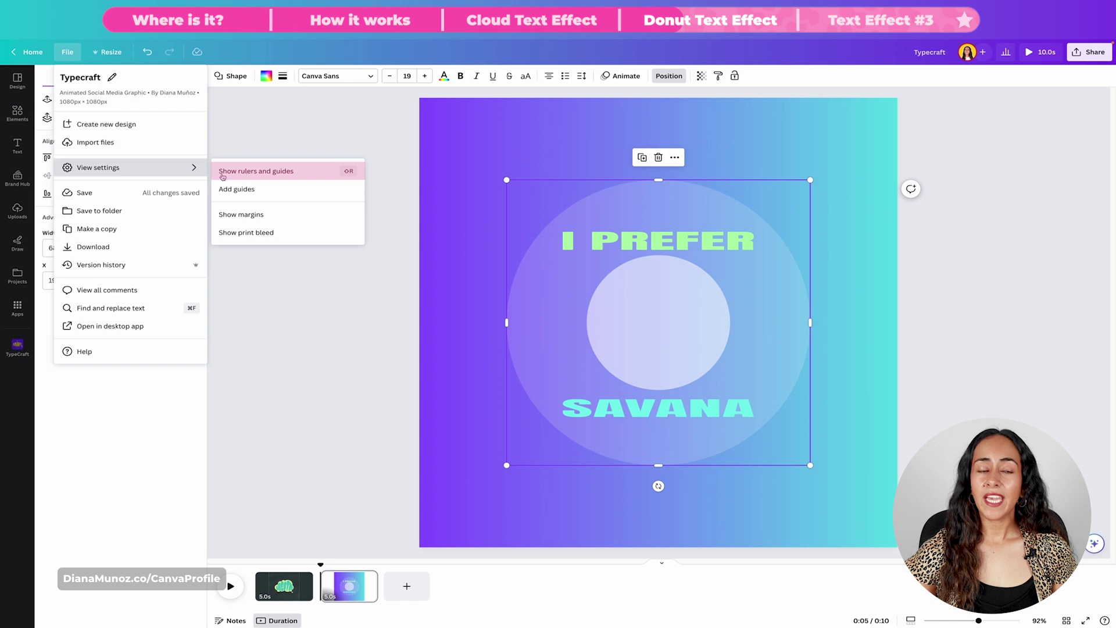
click(297, 174)
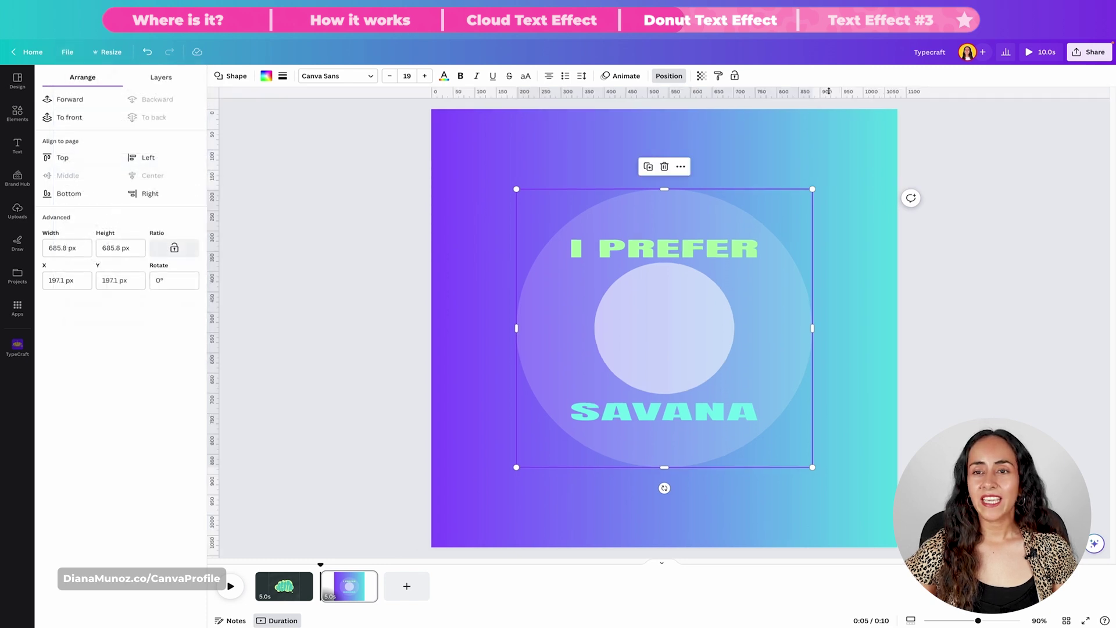
drag(835, 88, 862, 330)
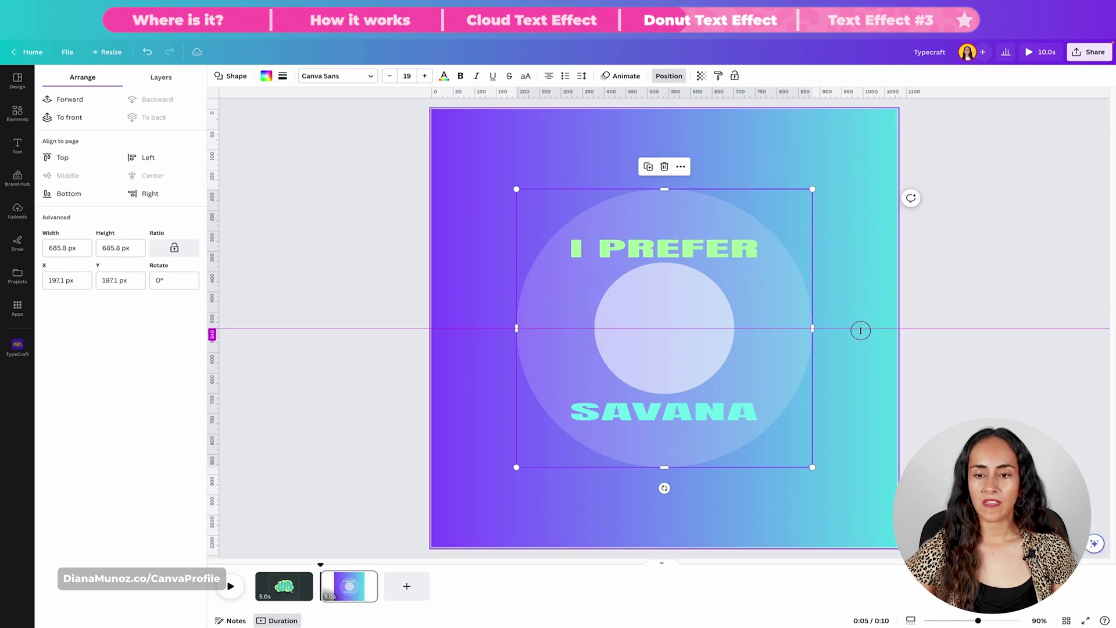
click(1011, 256)
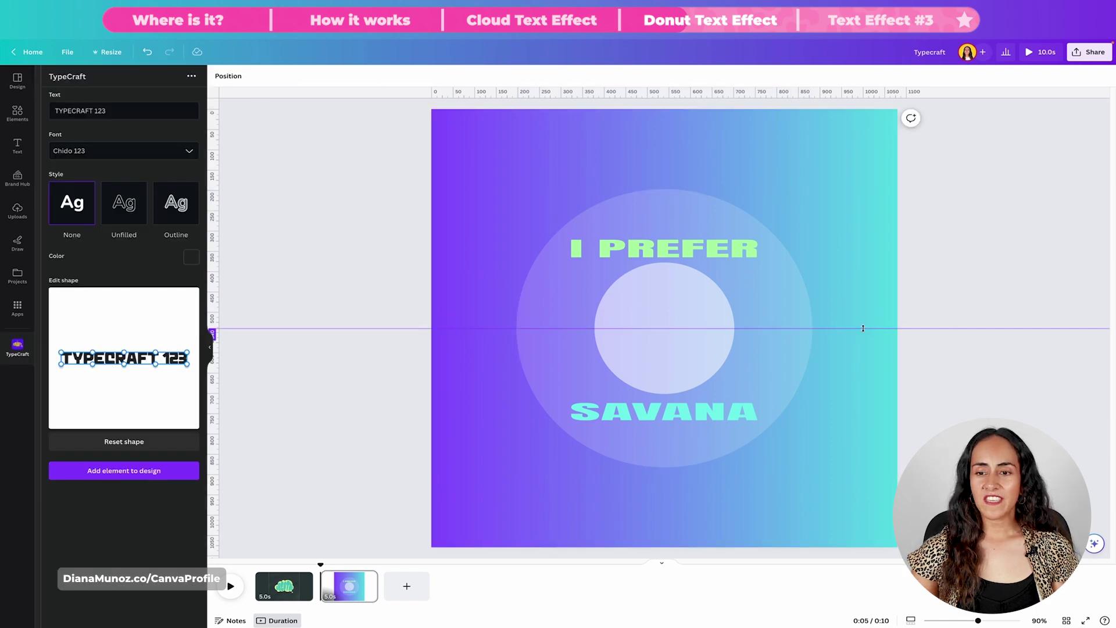
drag(854, 295, 707, 299)
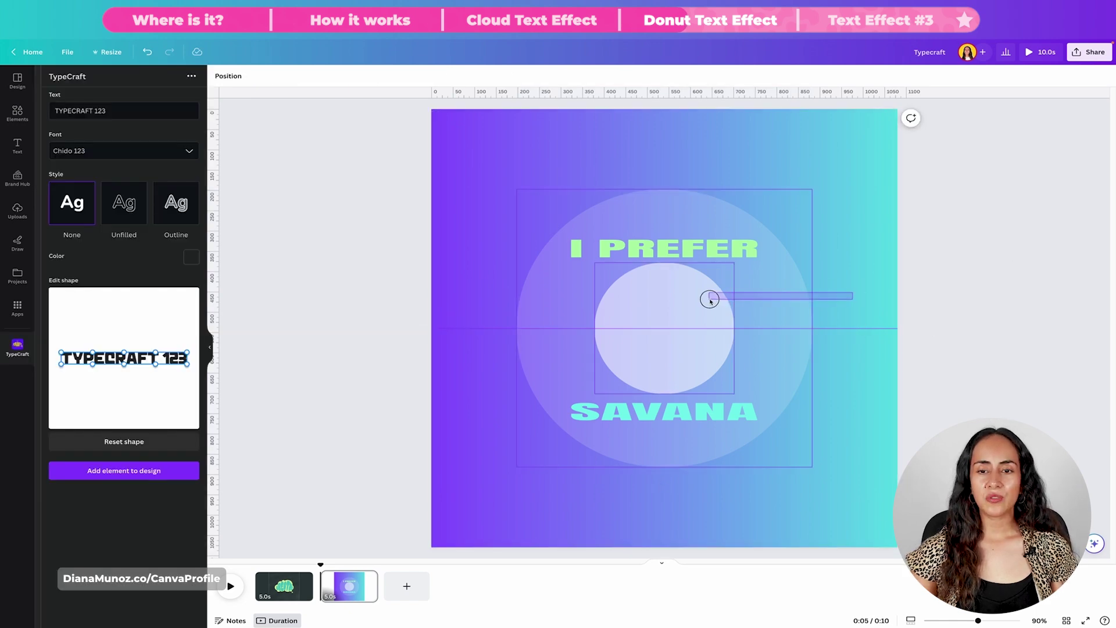
click(949, 267)
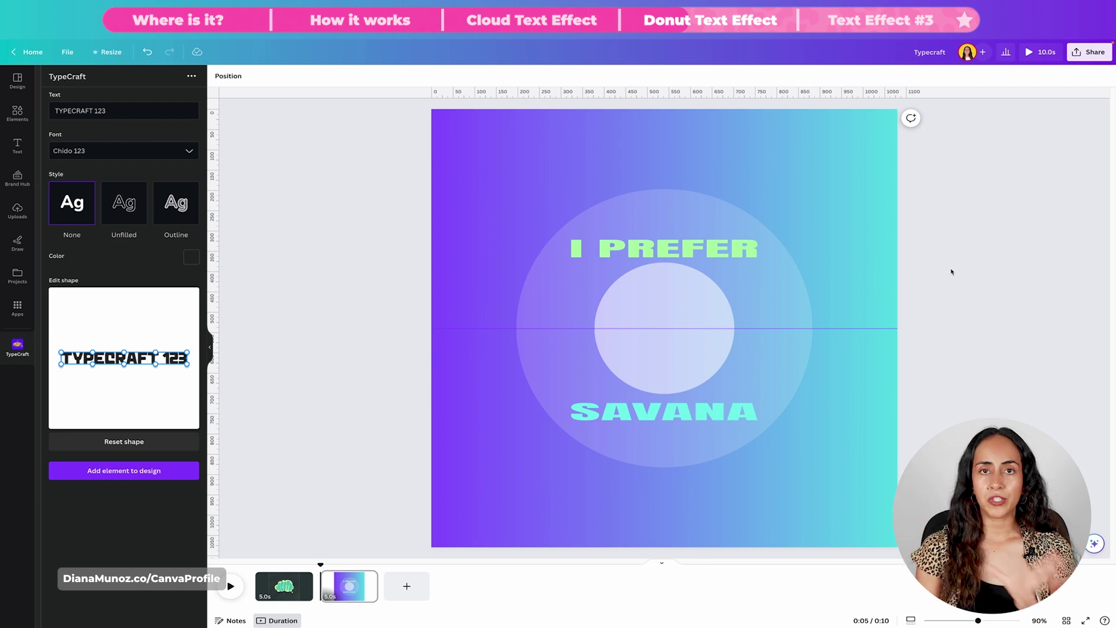
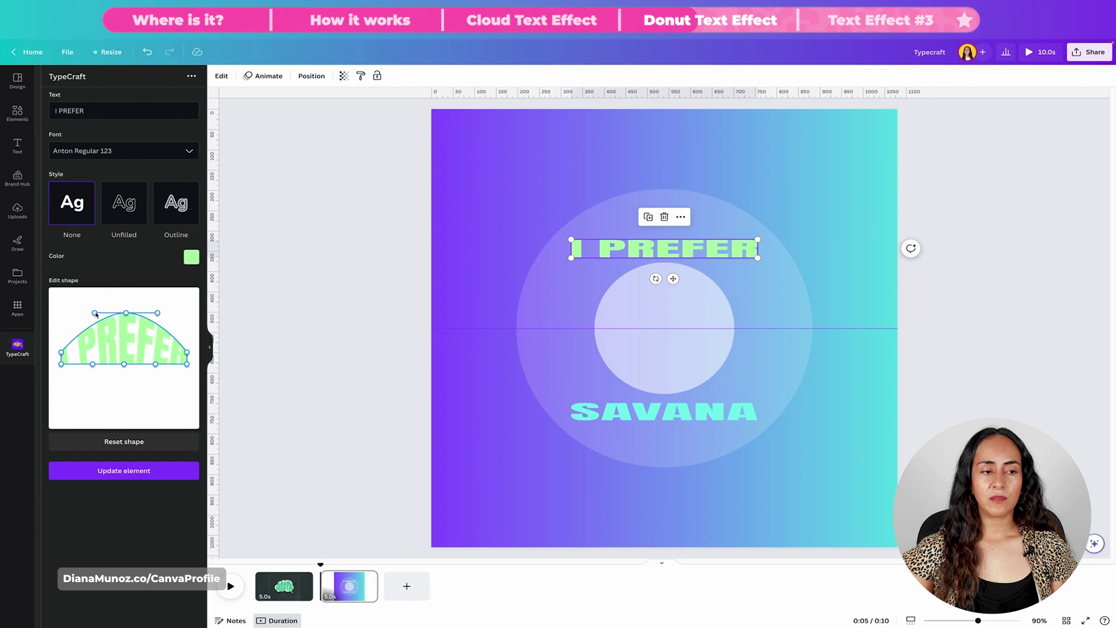
Step: Widen both curve handles of the upper edge of "I PREFER" into a rounder arch and update the element
drag(96, 314, 74, 315)
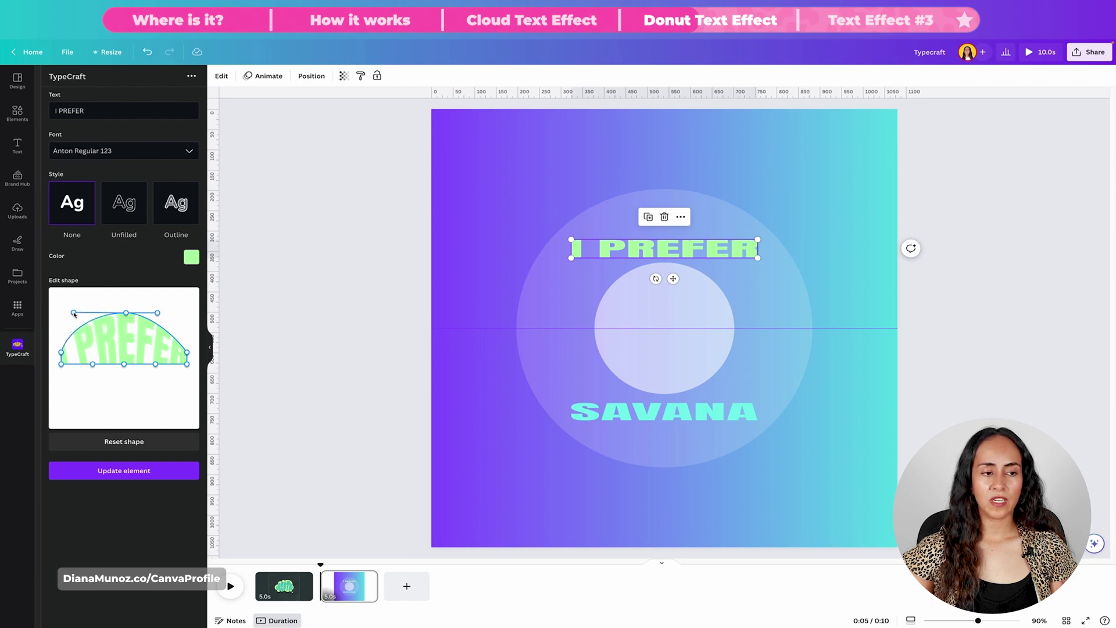
drag(157, 314, 177, 312)
click(122, 471)
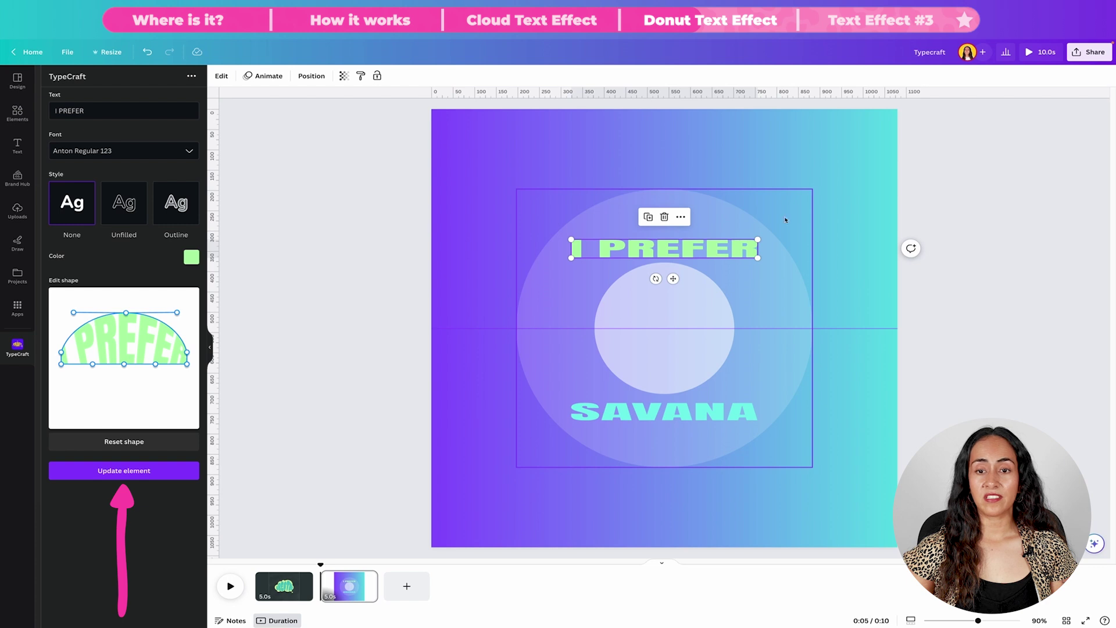
click(142, 472)
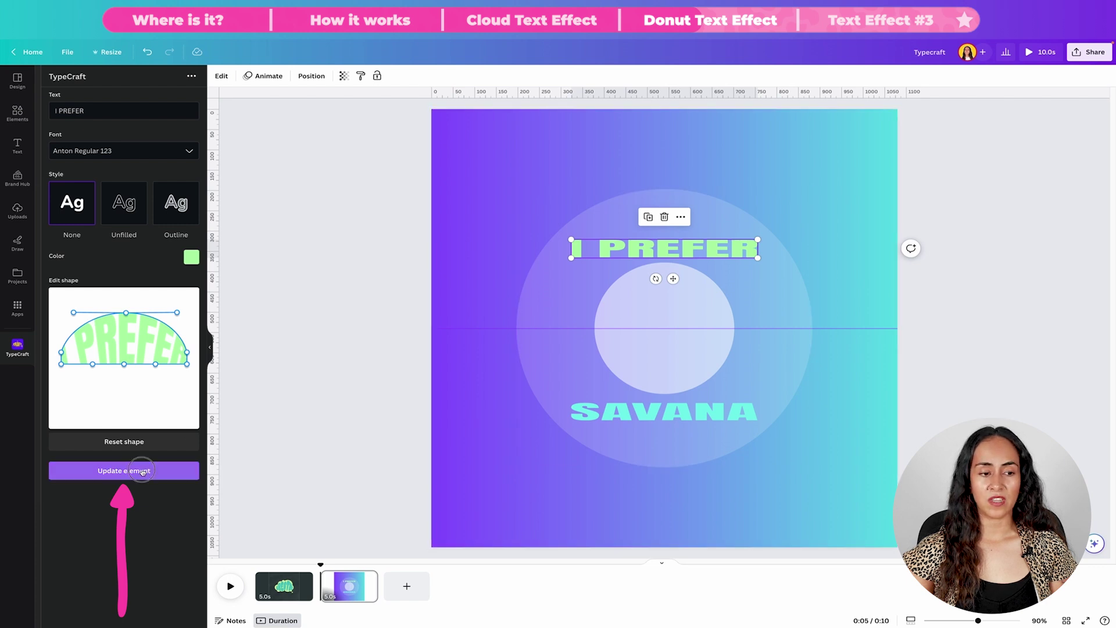
Step: Enlarge the arched "I PREFER" so it spans most of the large circle's upper half
drag(760, 208, 785, 197)
drag(572, 287, 532, 309)
drag(785, 309, 801, 309)
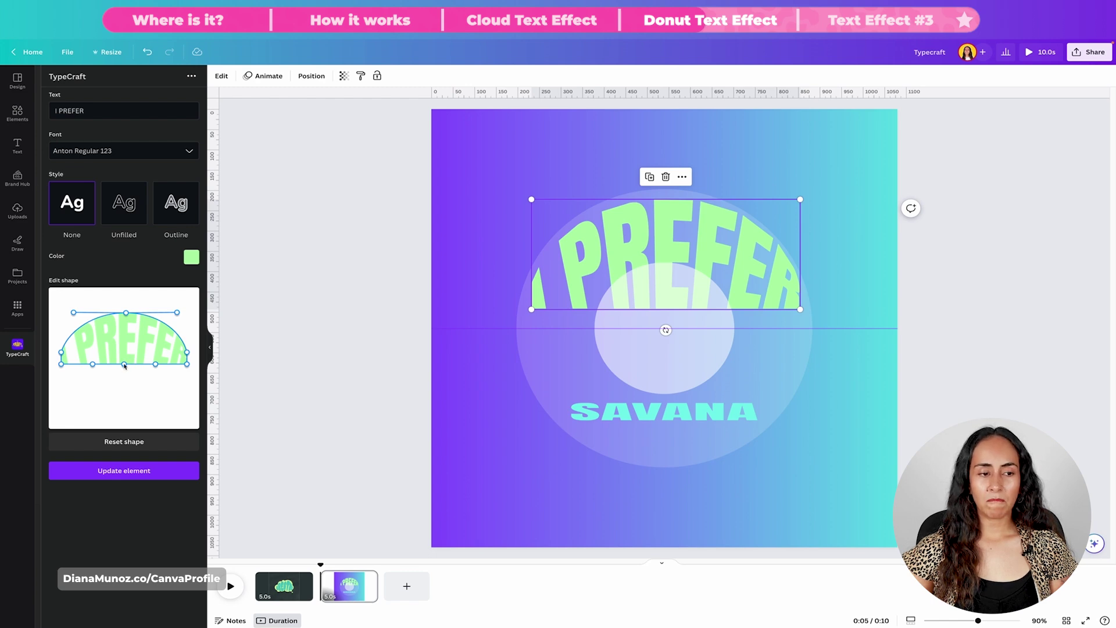
Step: Bend the lower edge of "I PREFER" into a small inner arch with its lower corners pulled inward, and update the element
drag(125, 367, 142, 345)
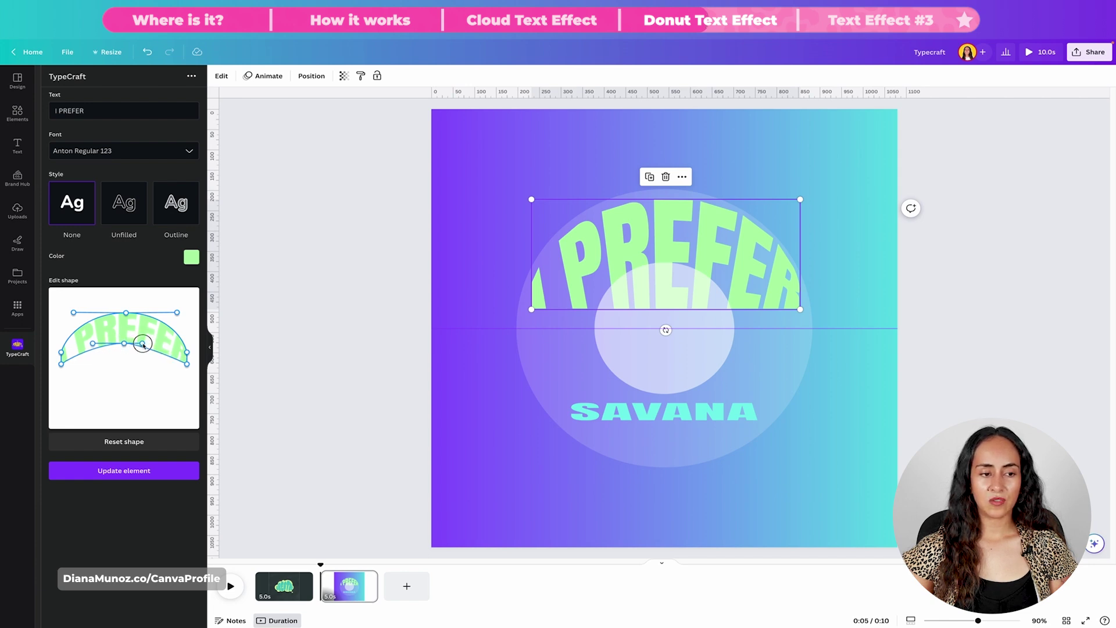
mouse_move(92, 343)
mouse_down()
mouse_move(107, 345)
mouse_move(104, 357)
mouse_up()
drag(187, 365, 109, 356)
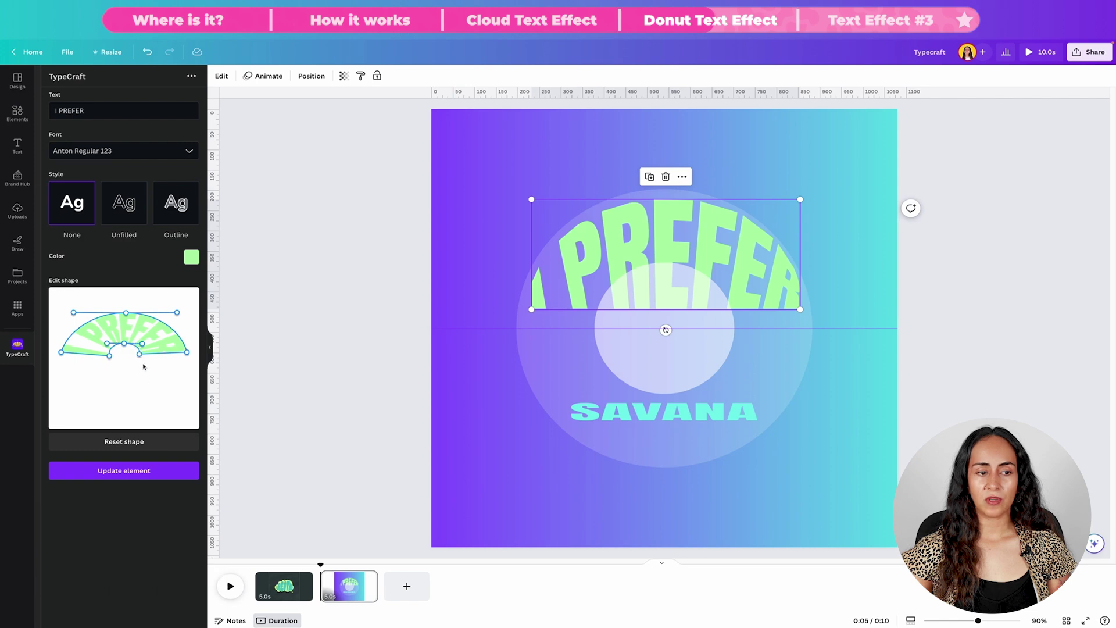
click(146, 471)
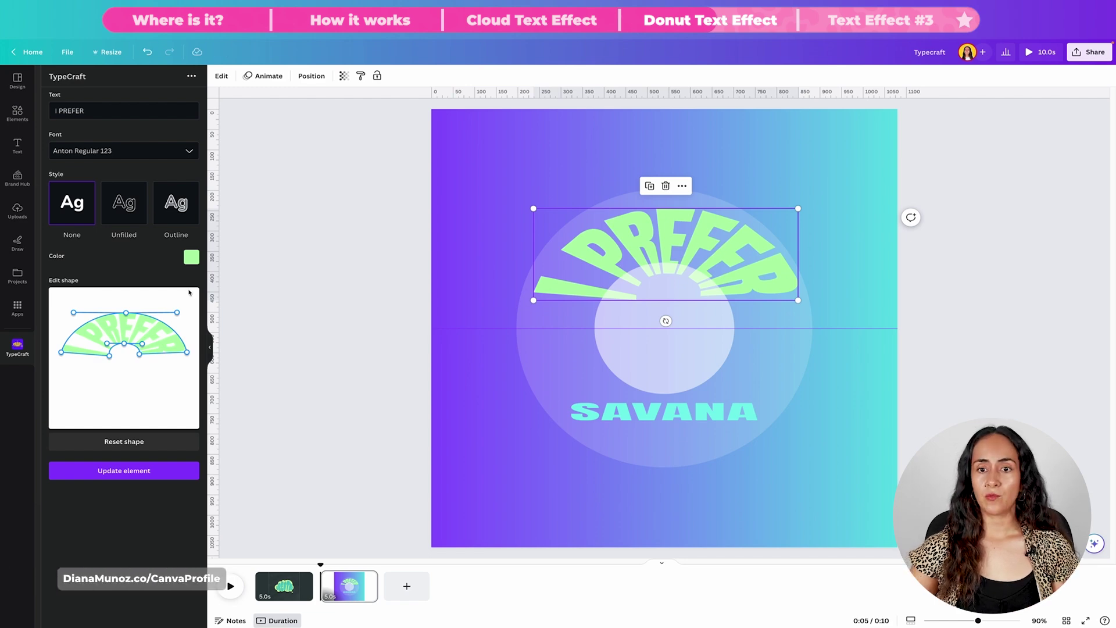
Step: Raise the inner arch of "I PREFER", level its lower corners to widen the opening, and update the element
drag(124, 343, 124, 339)
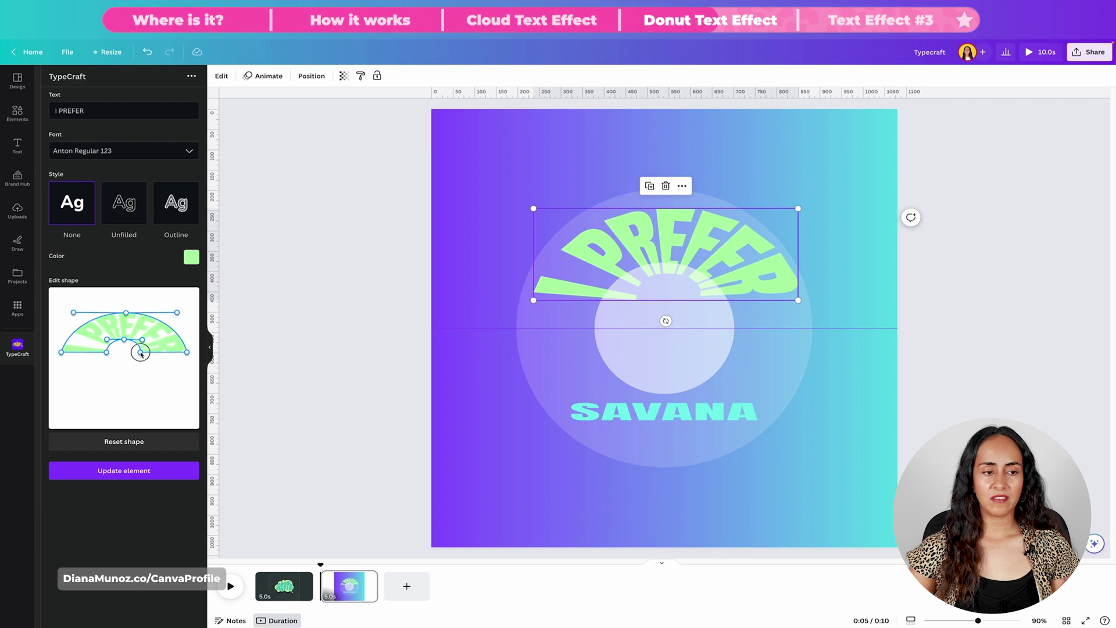
click(105, 354)
drag(105, 354, 185, 359)
drag(61, 353, 93, 357)
click(107, 474)
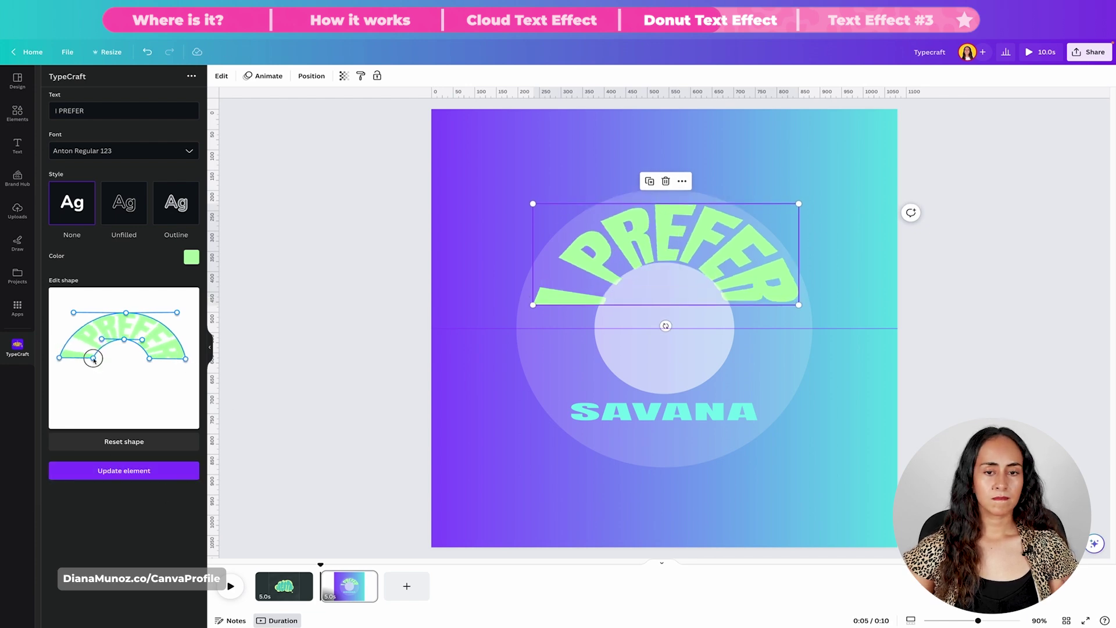
Step: Refine the outer and inner arches of "I PREFER" and update it to fill the upper half of the ring
click(107, 470)
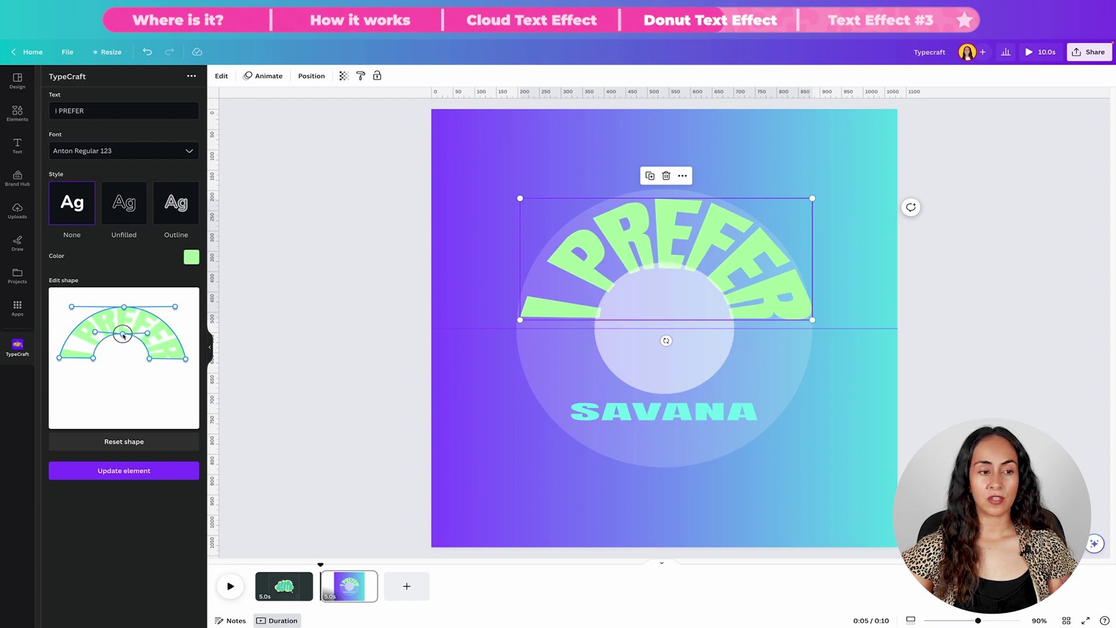
click(120, 469)
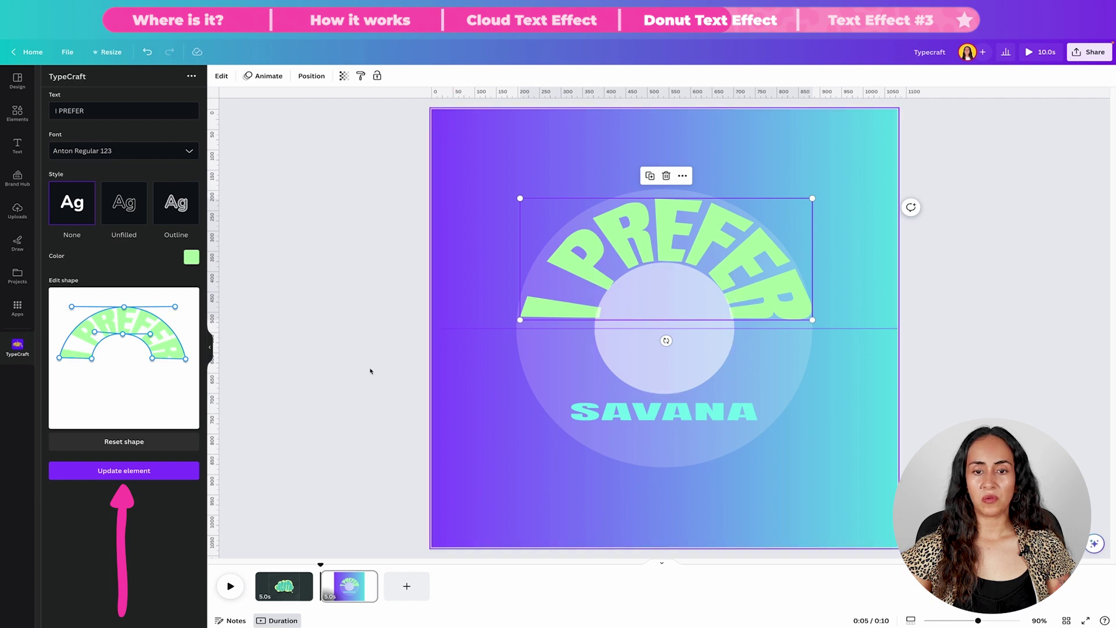
click(130, 479)
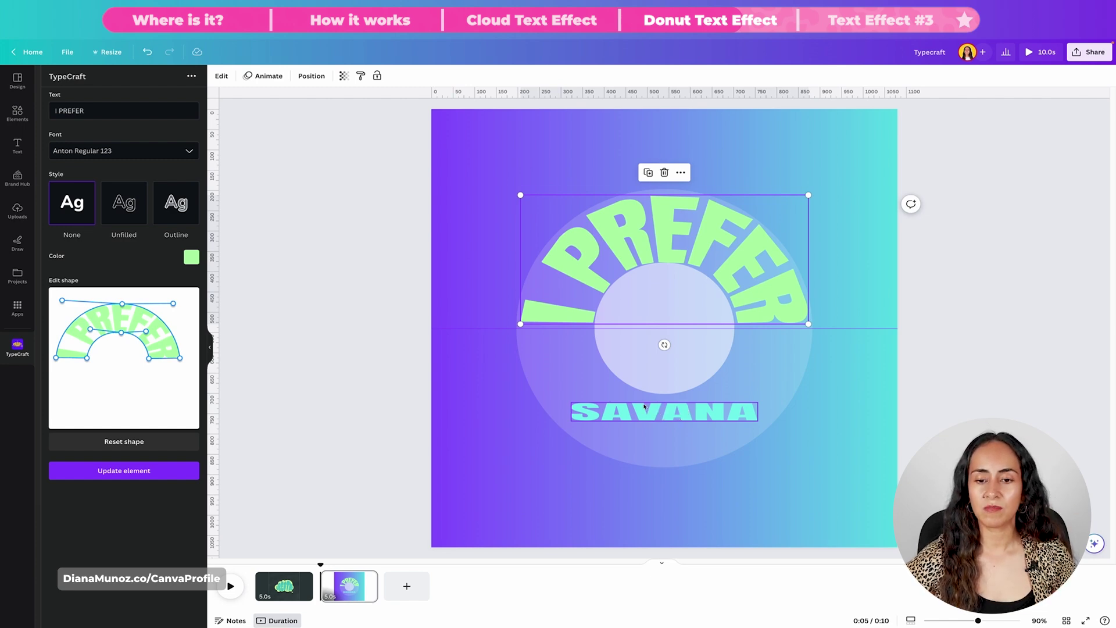
Step: Bow the lower edge of "SAVANA" into a wide downward curve, update it, and enlarge it to fit the large circle's lower edge
click(669, 411)
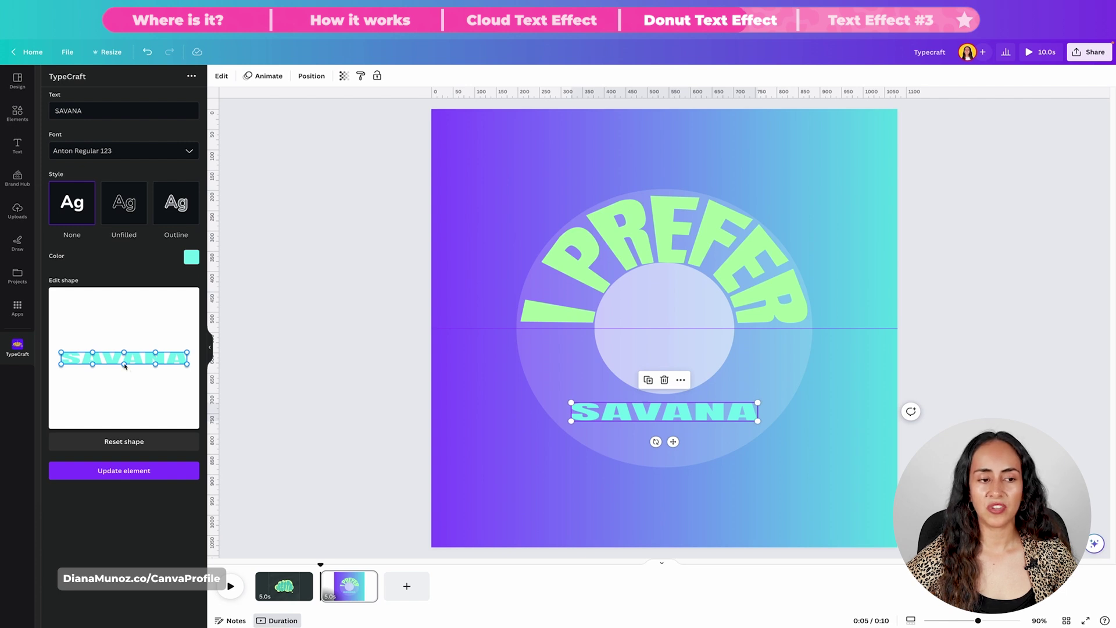
drag(124, 364, 78, 395)
drag(155, 393, 168, 397)
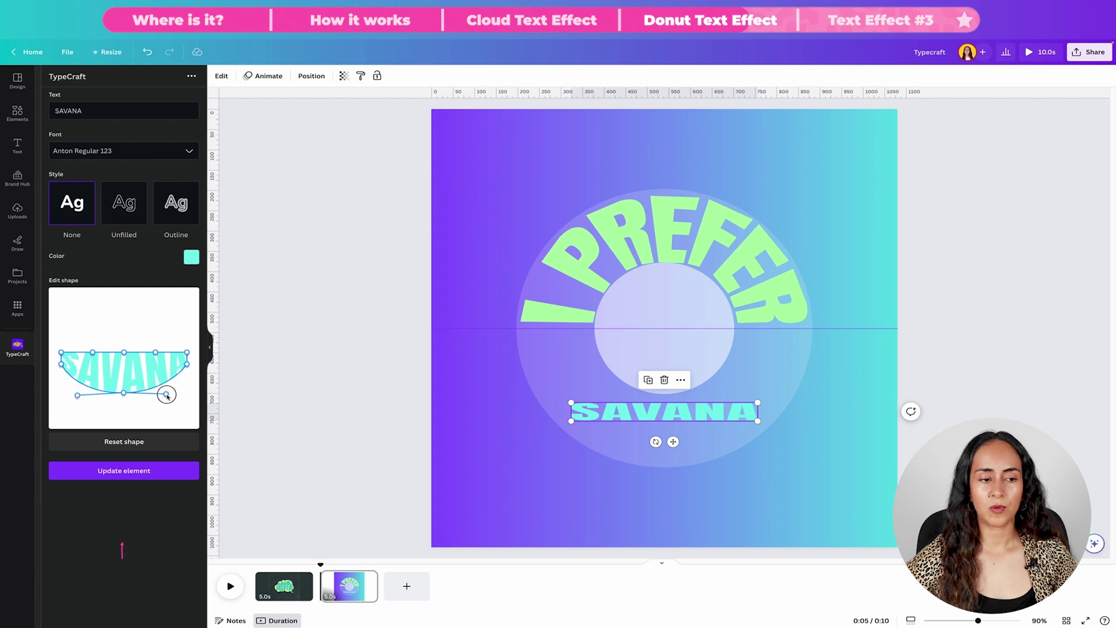
click(144, 471)
click(680, 429)
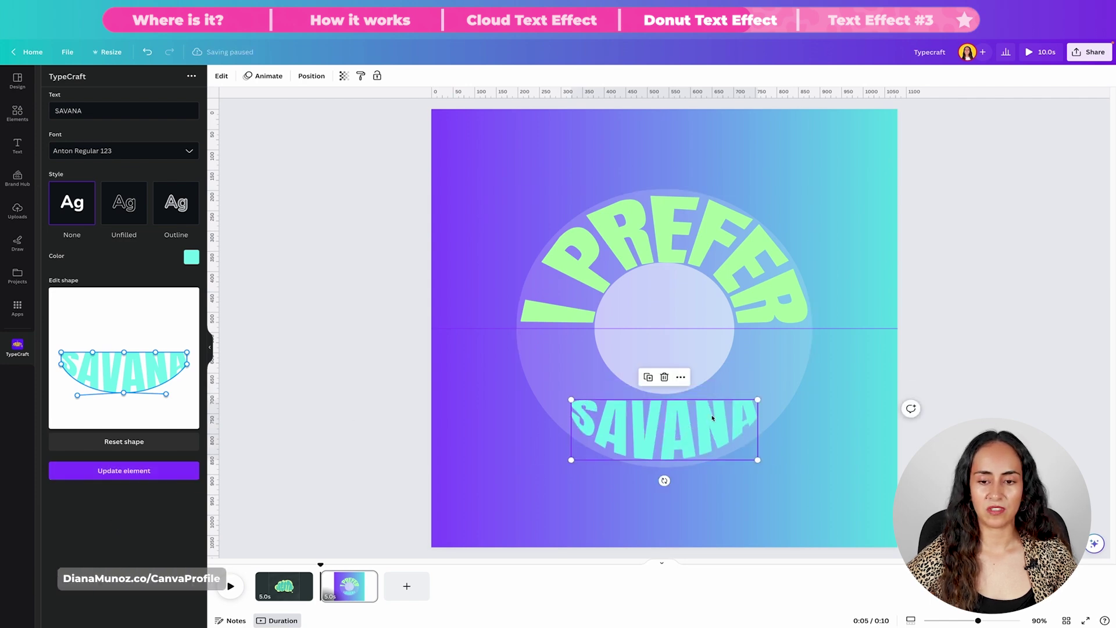
drag(758, 399, 771, 396)
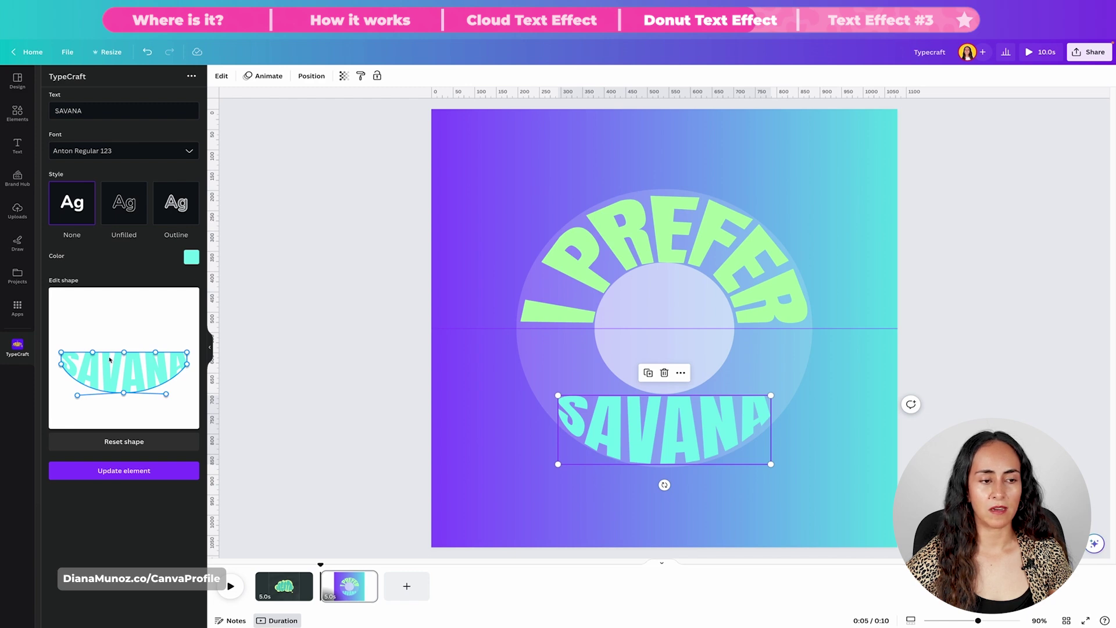
Step: Raise the outer corners of "SAVANA" and pull its upper inner corners together to form a lower half-ring, and update the element
drag(63, 353, 97, 335)
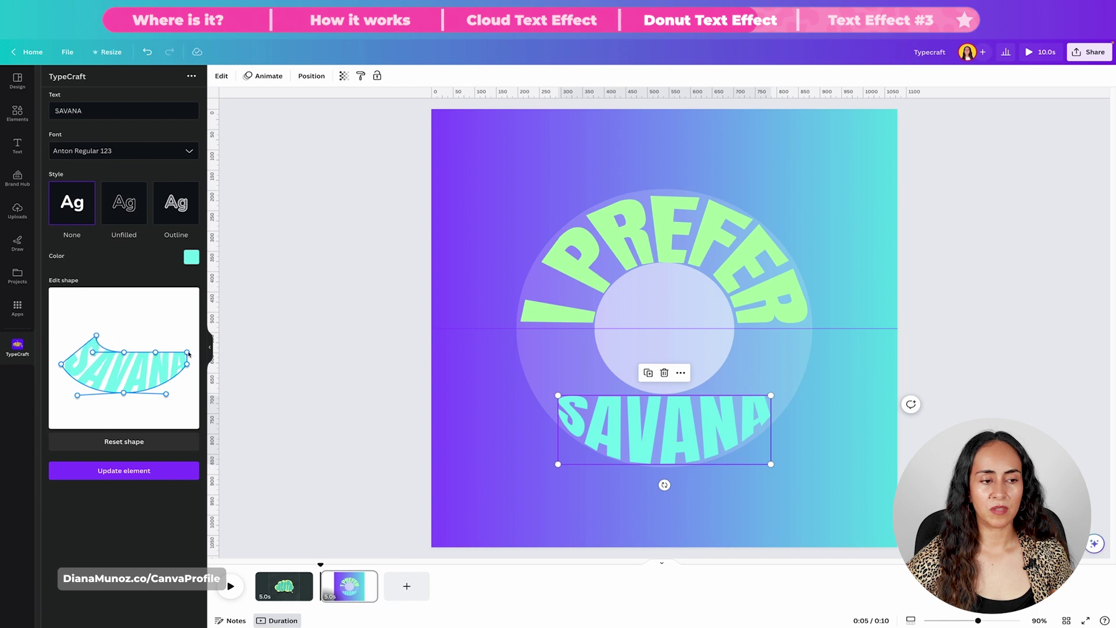
drag(186, 352, 104, 332)
drag(186, 364, 184, 326)
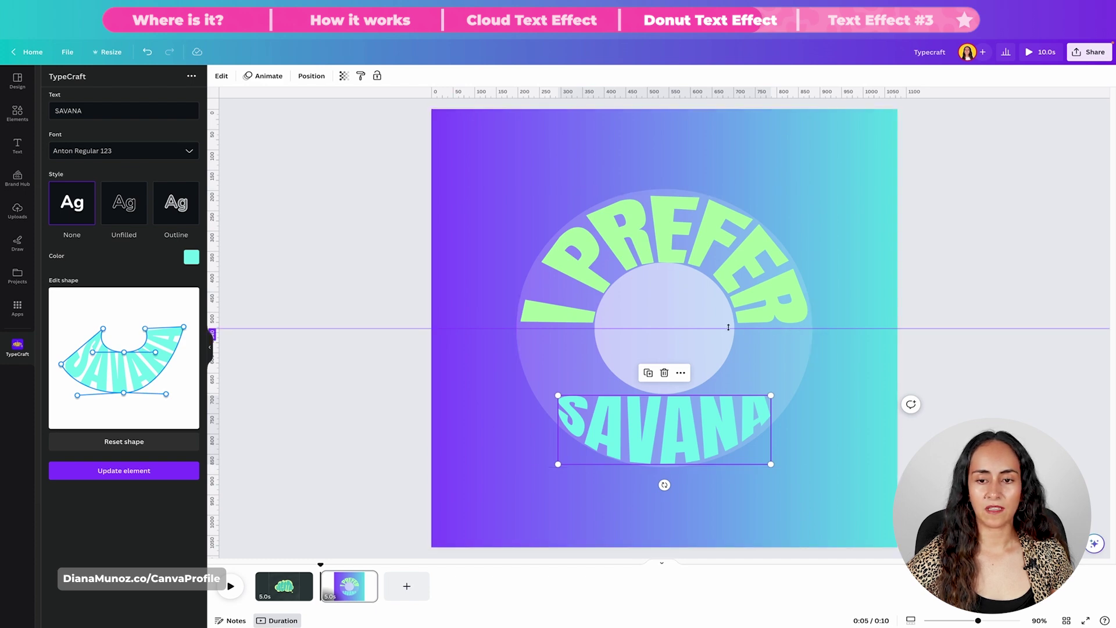
drag(61, 364, 66, 329)
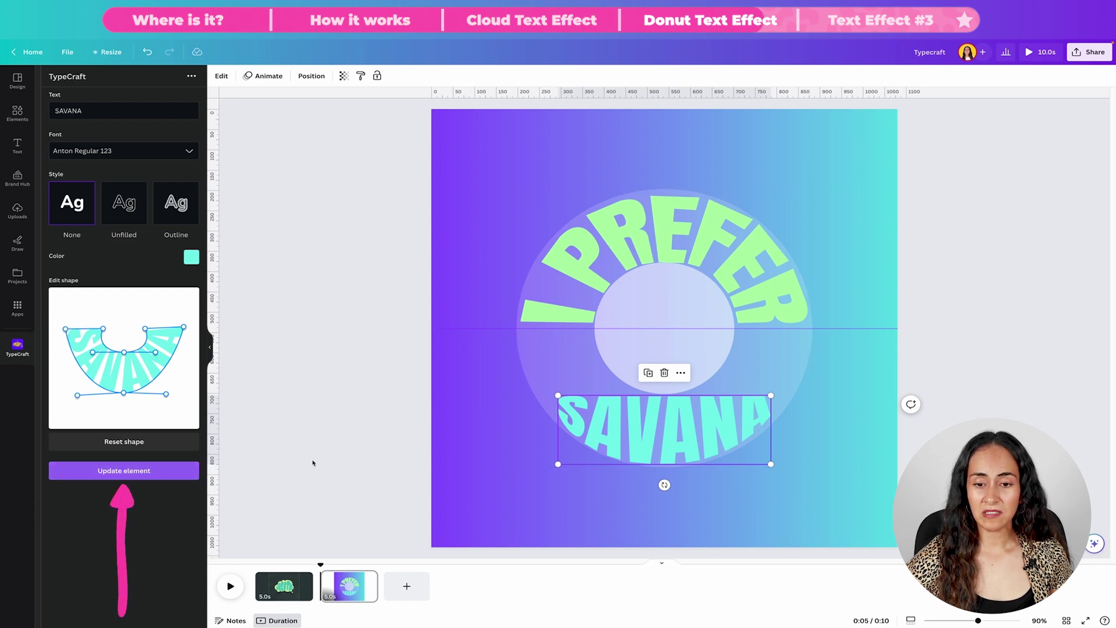
click(124, 470)
Step: Enlarge and reposition the half-ring "SAVANA" over the lower half of the large circle, just below the horizontal guide
drag(762, 356, 809, 324)
drag(566, 324, 551, 328)
drag(556, 330, 545, 330)
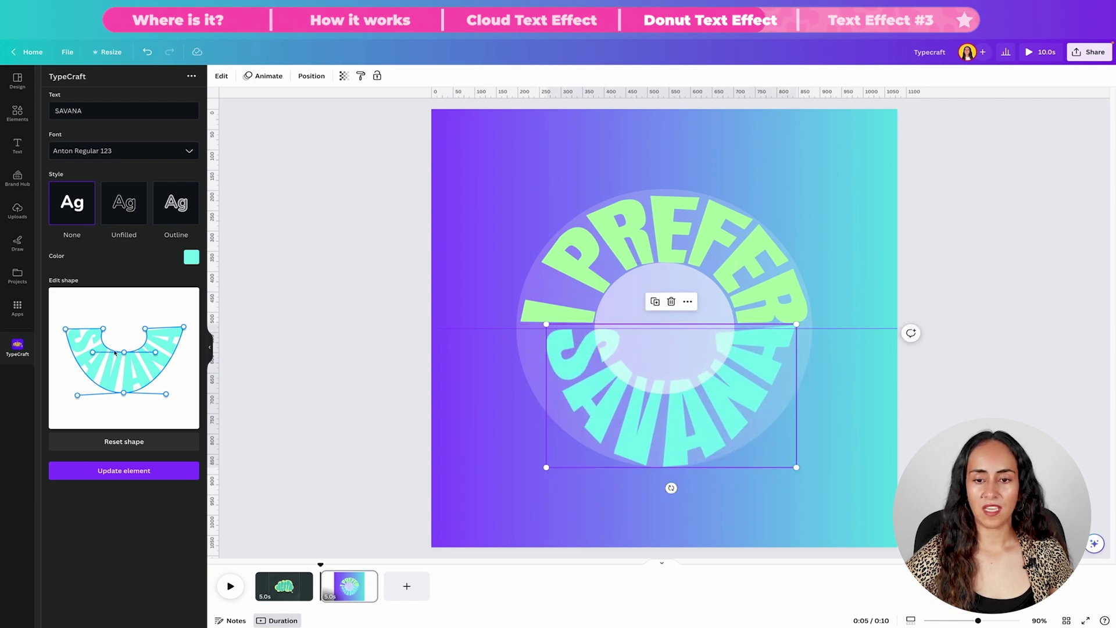
Step: Lower the inner curve of "SAVANA" and shift its upper-left inner corner outward, updating the element to follow the small circle
drag(124, 352, 123, 358)
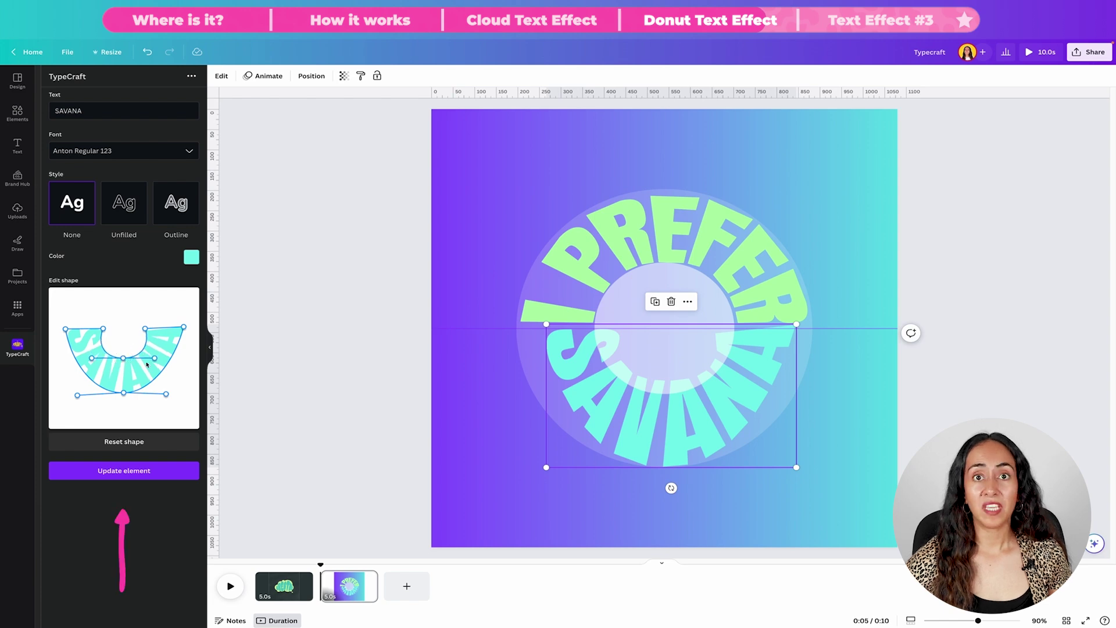
click(114, 472)
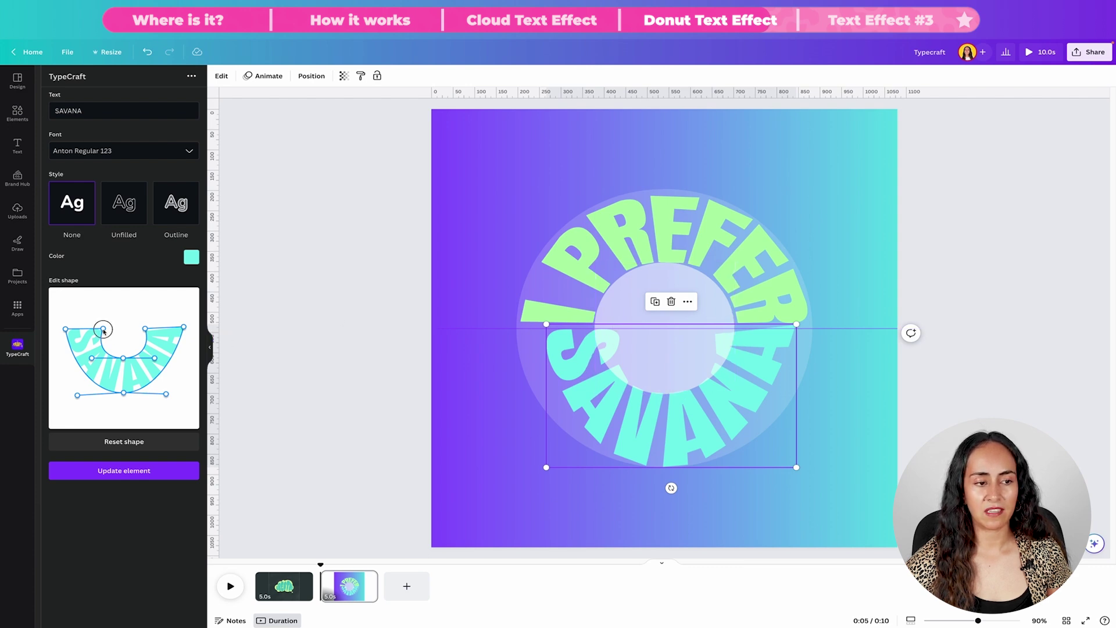
drag(103, 329, 98, 331)
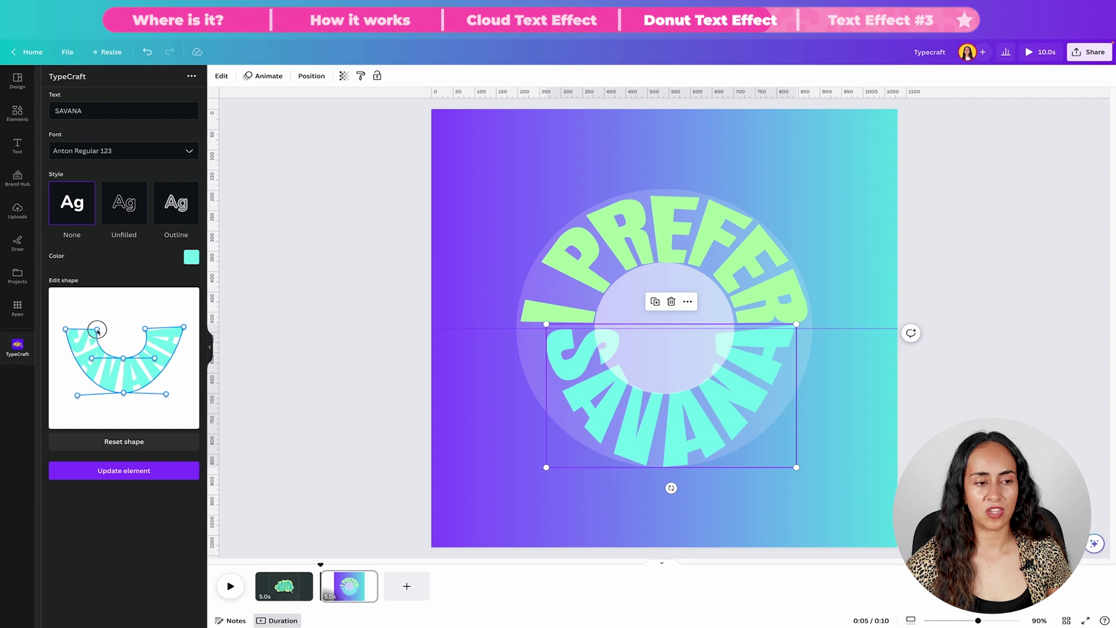
click(129, 472)
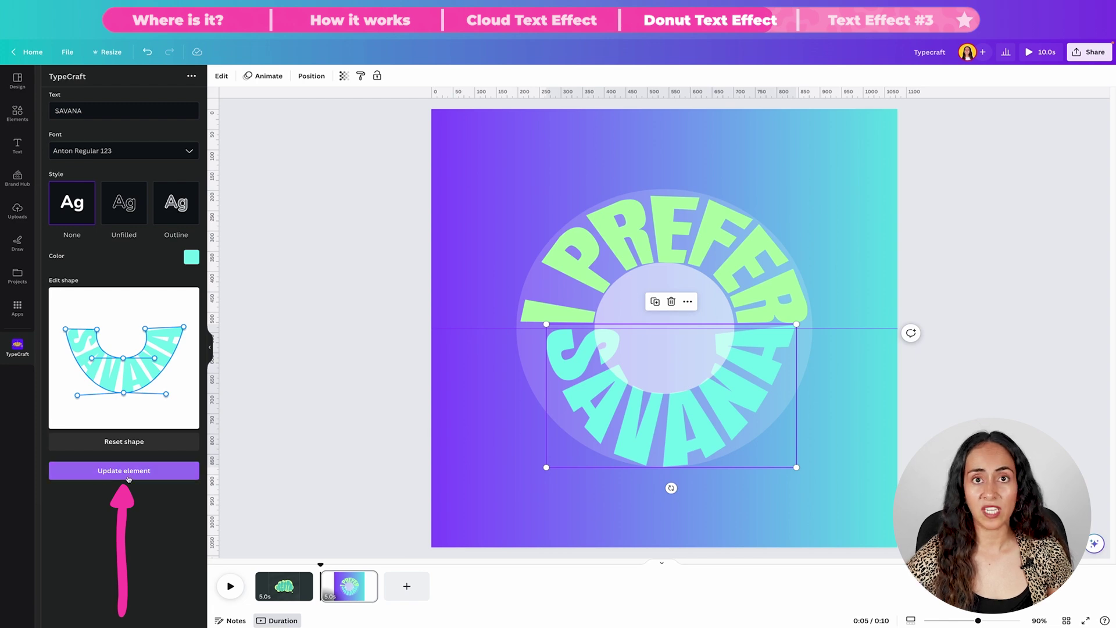
click(1094, 328)
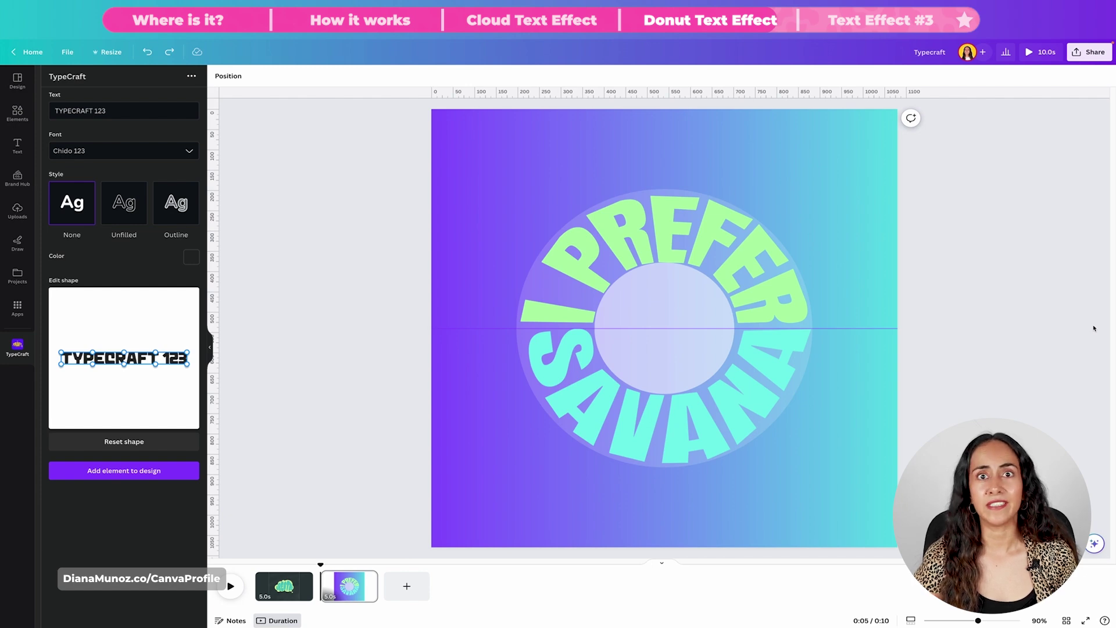
Step: Change the word "SAVANA" in the lower half of the ring to "SAVASANA" and update the element
click(780, 389)
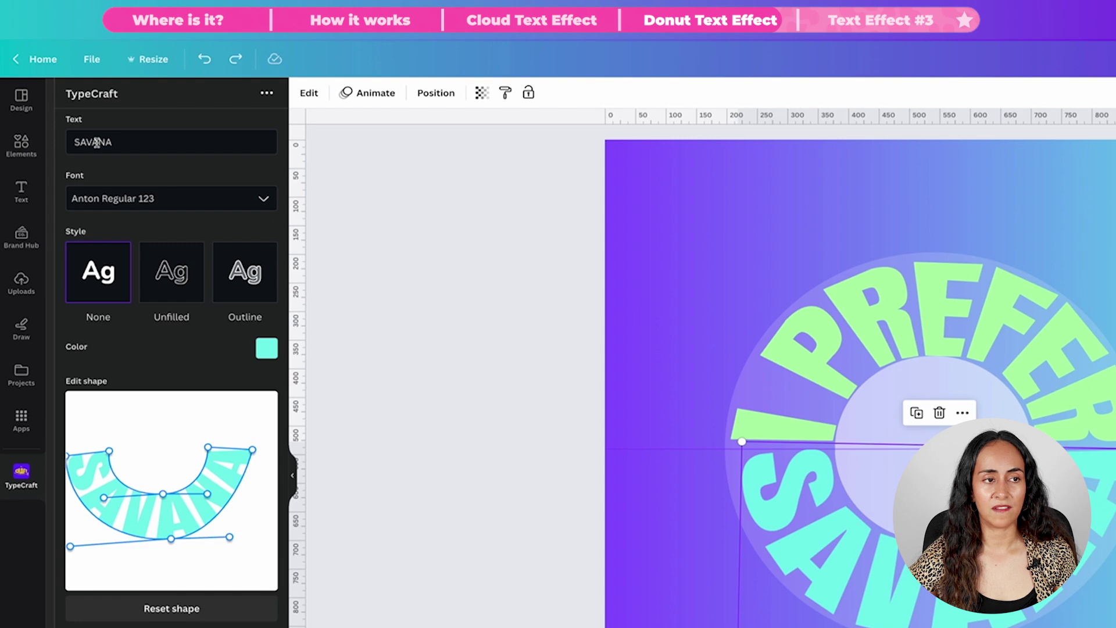
click(95, 143)
text(SA)
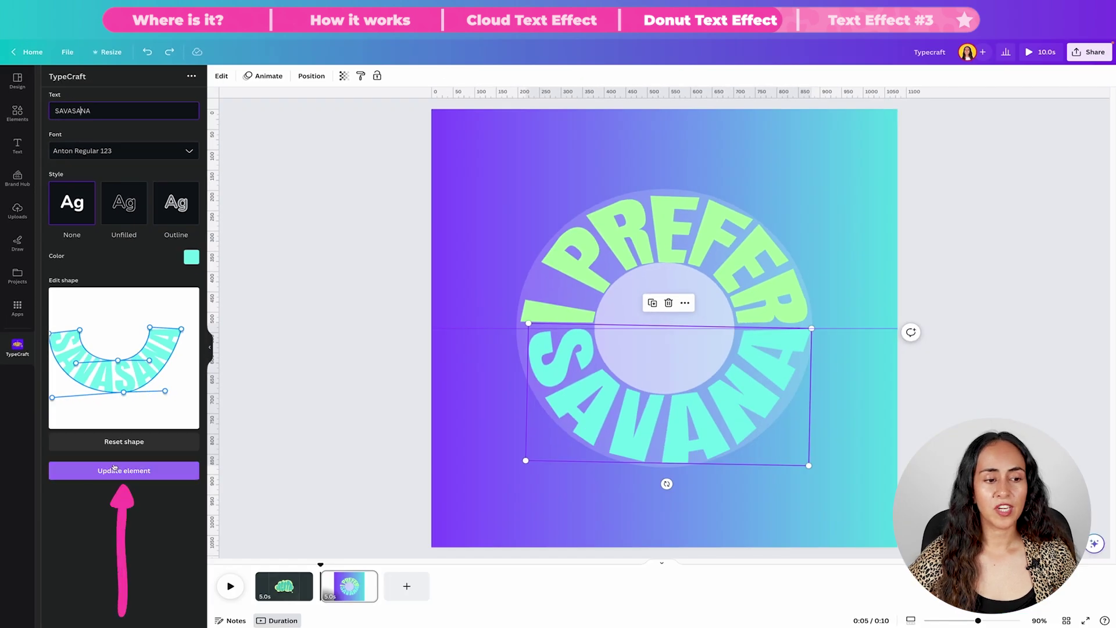
click(142, 472)
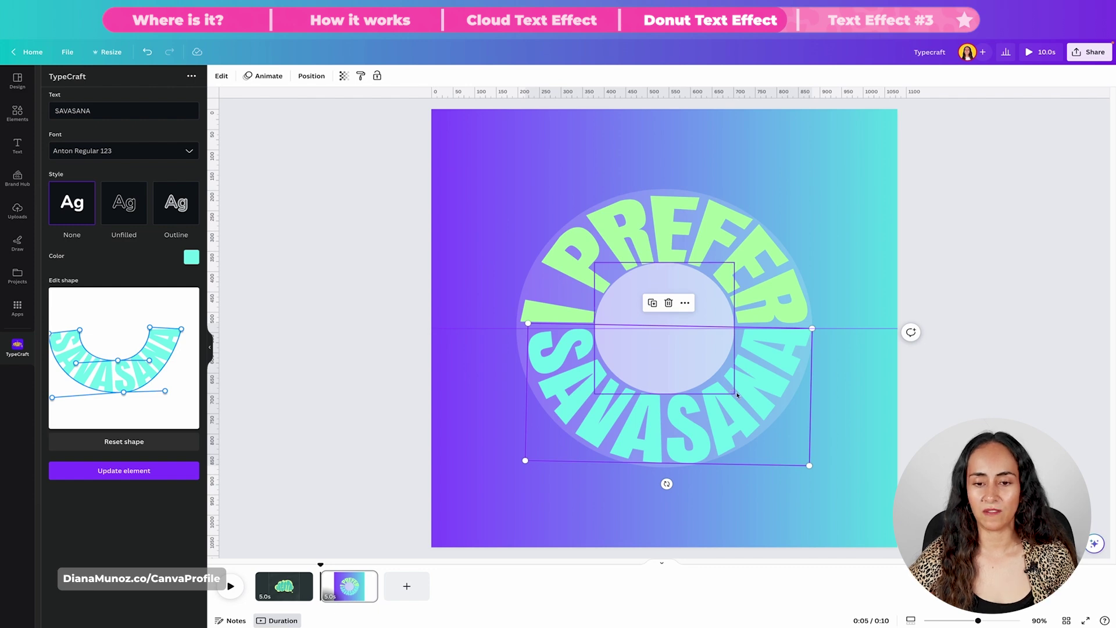
click(909, 222)
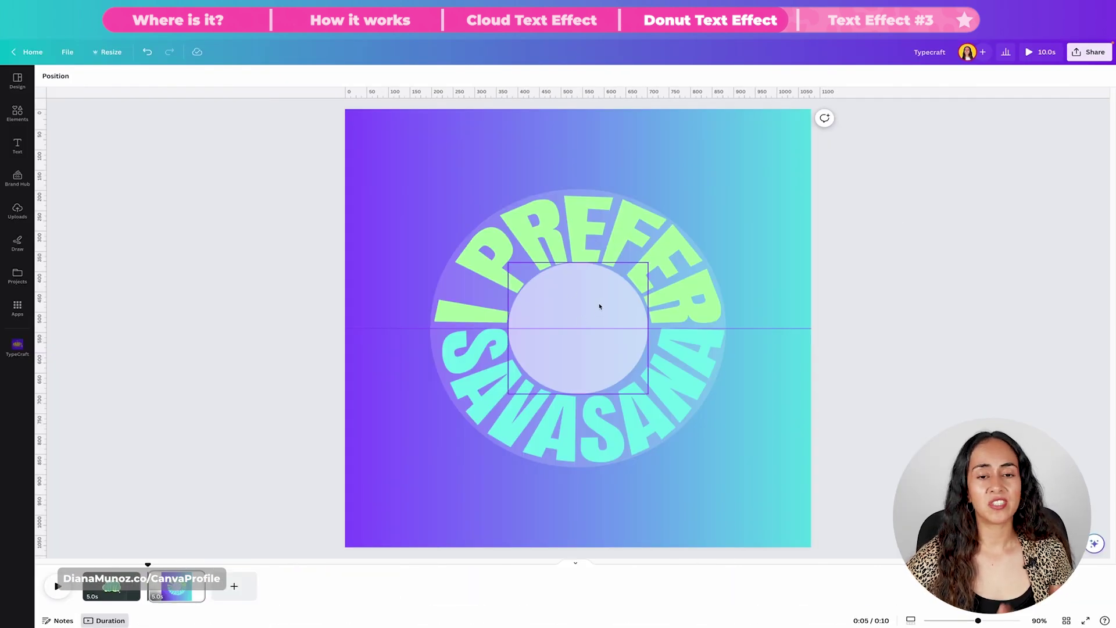
Step: Delete the small inner circle and the large outer circle behind the donut text
click(568, 292)
click(579, 243)
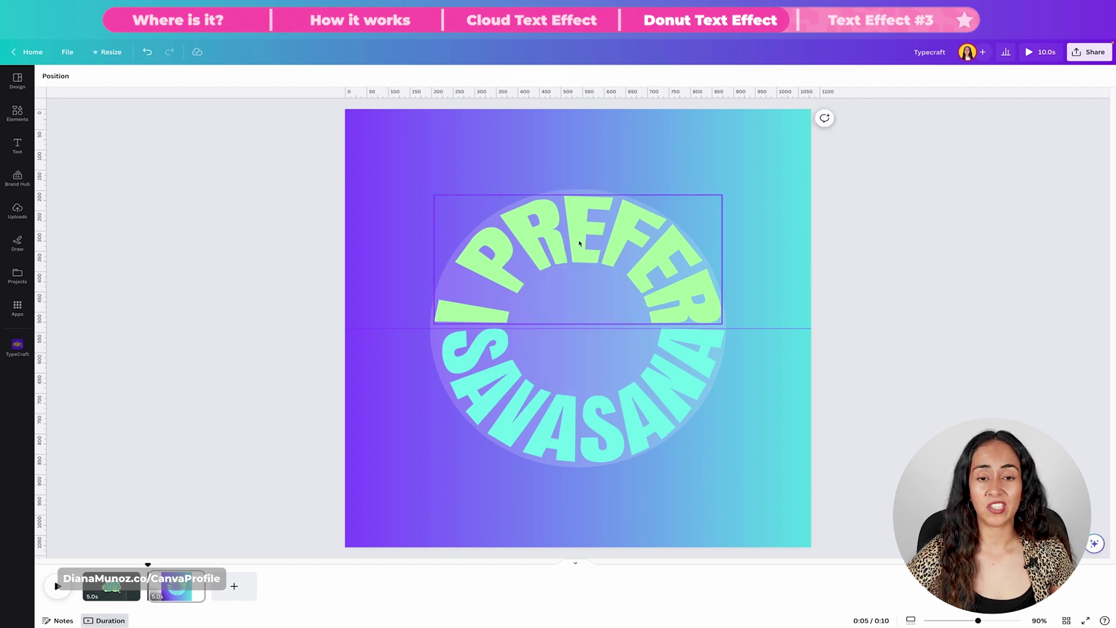
click(431, 325)
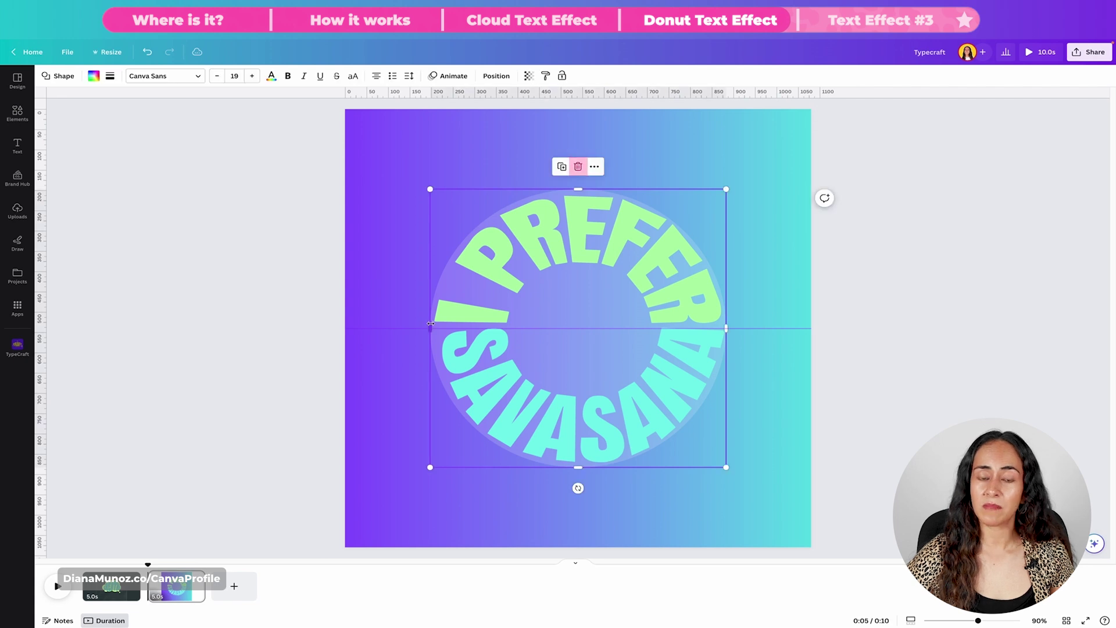
click(579, 167)
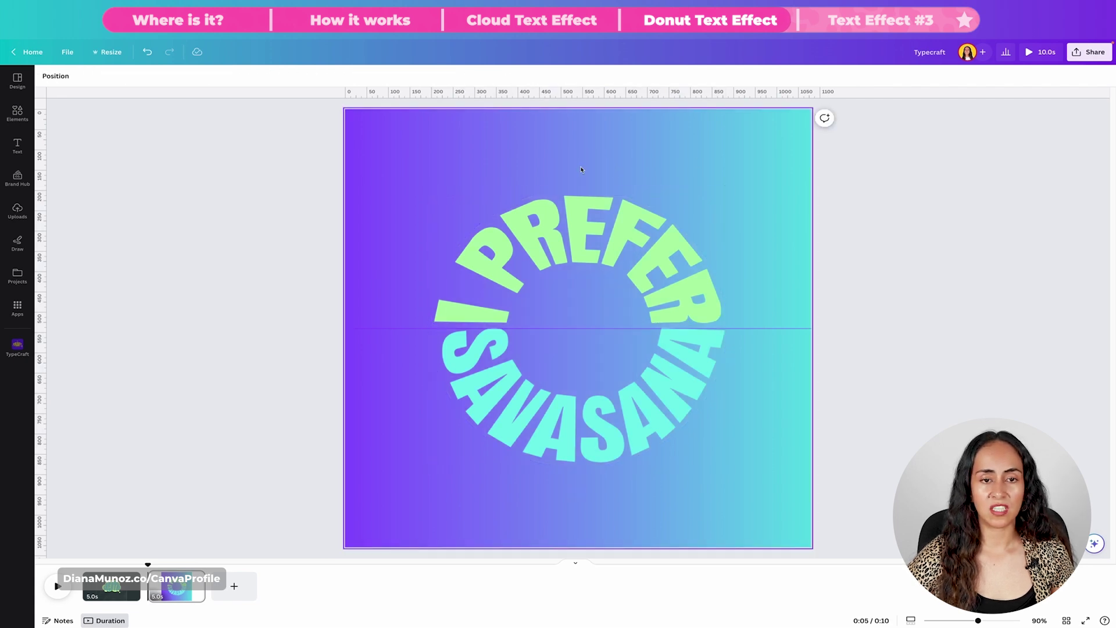
Step: Hide the rulers and guides in the design
click(351, 329)
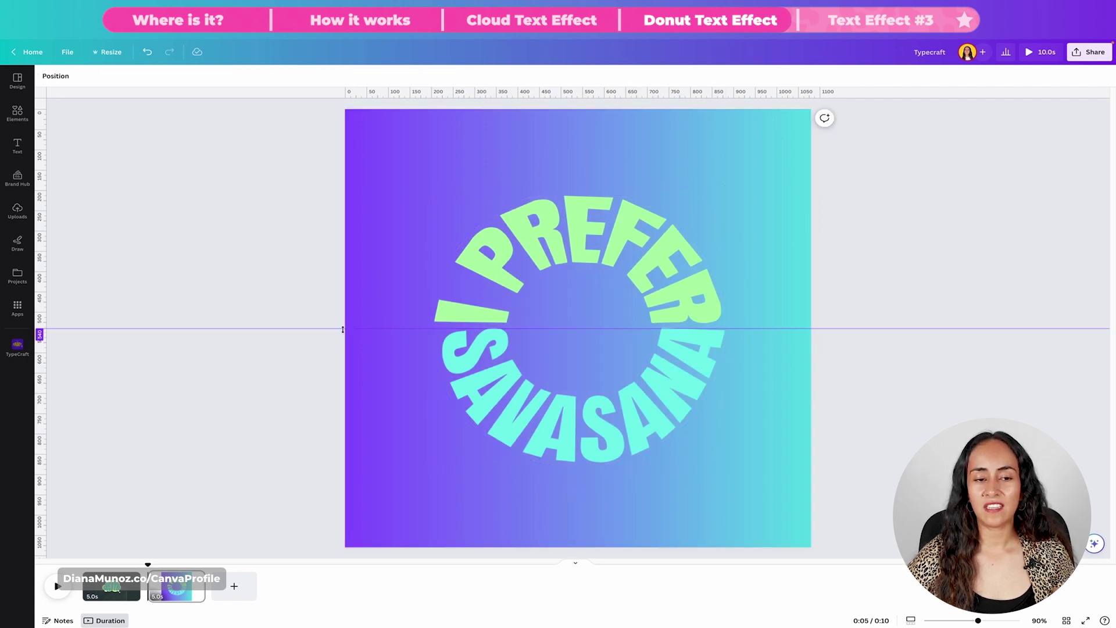
click(67, 52)
mouse_move(196, 165)
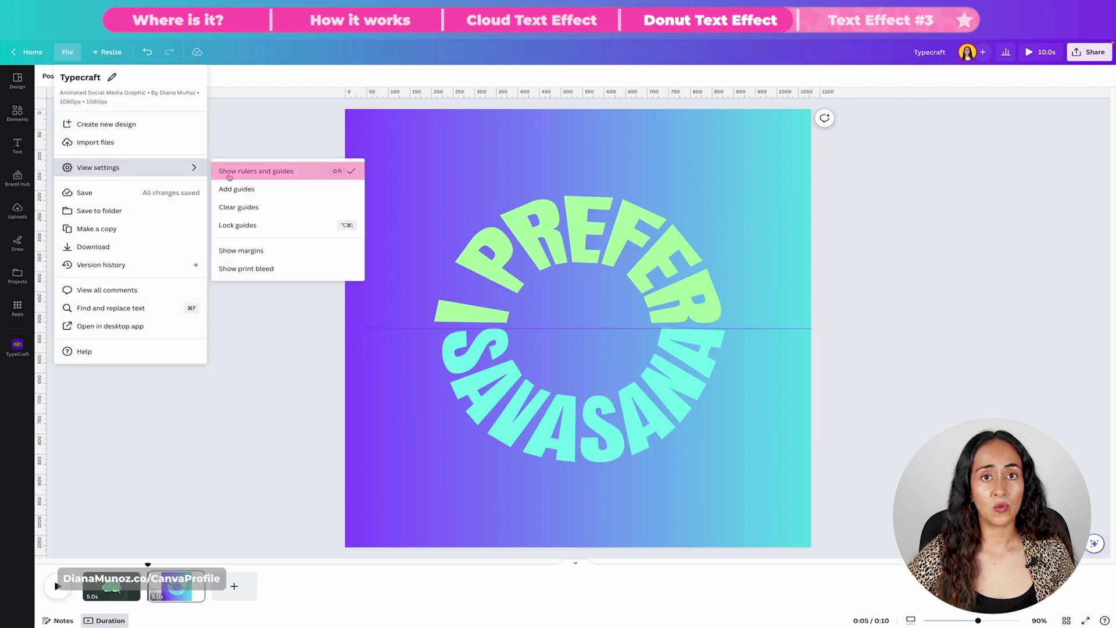
click(296, 175)
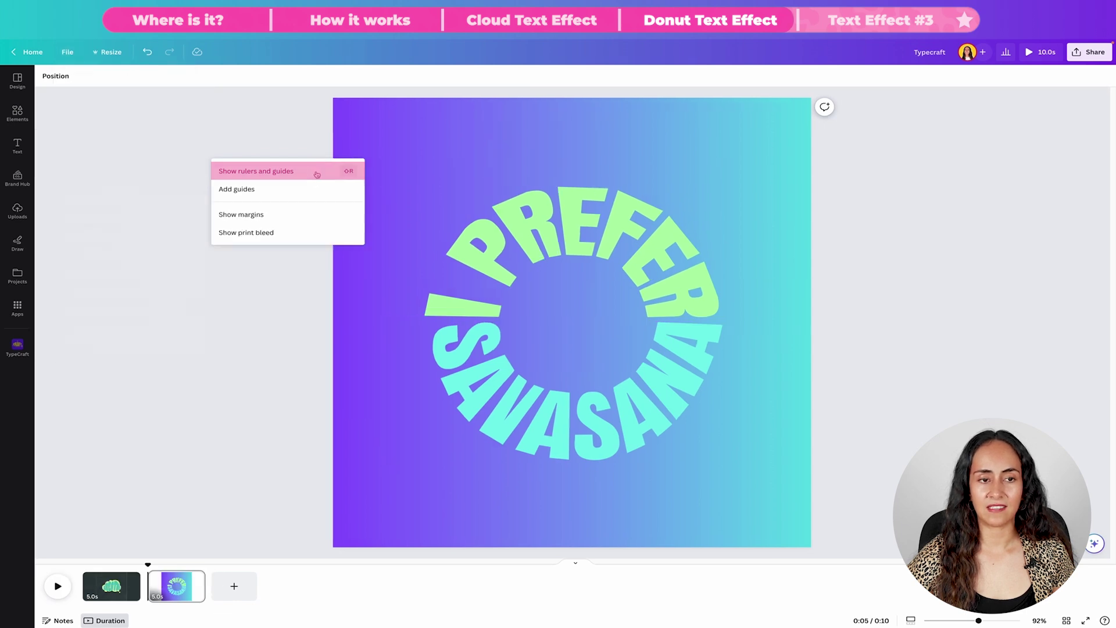
Step: Copy the grainy texture overlay from the "BREATHE" page and paste it onto the donut text page
click(116, 590)
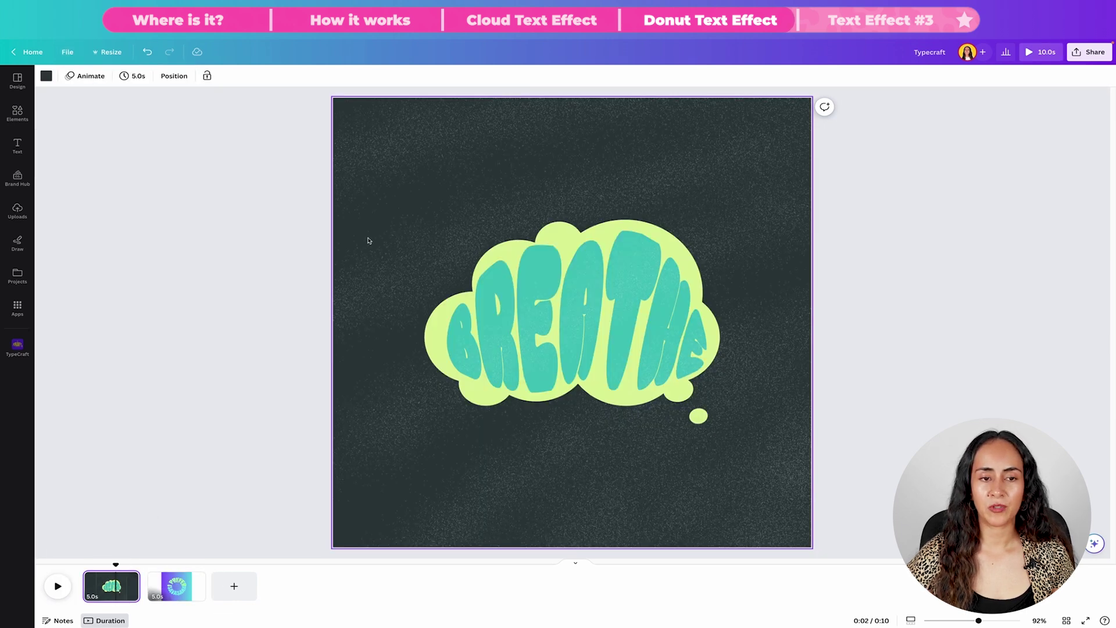
click(400, 151)
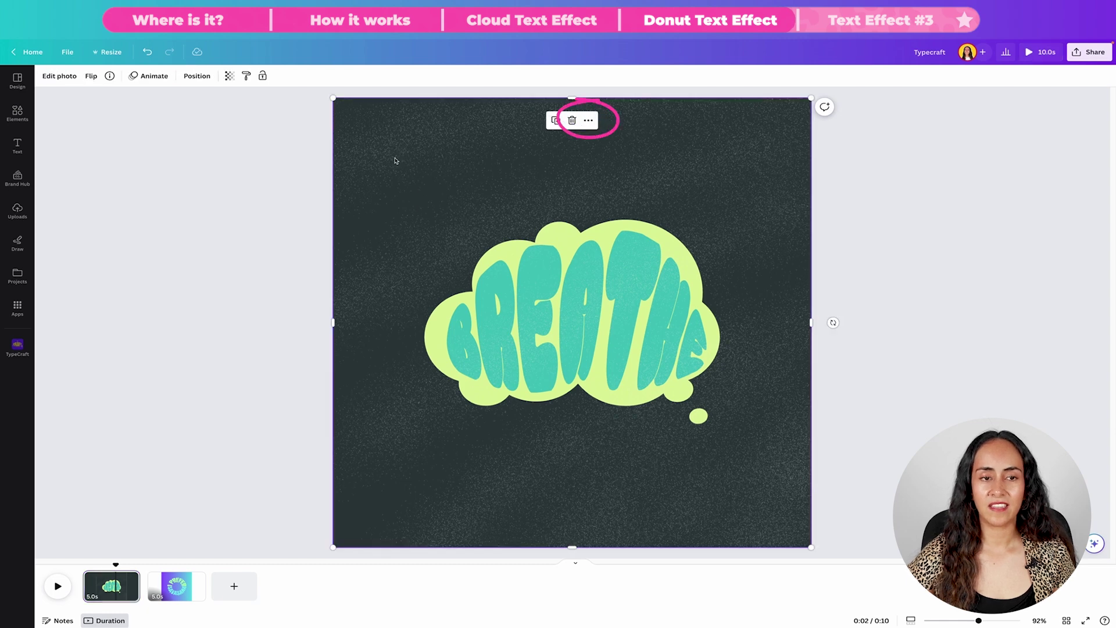
click(588, 120)
click(595, 218)
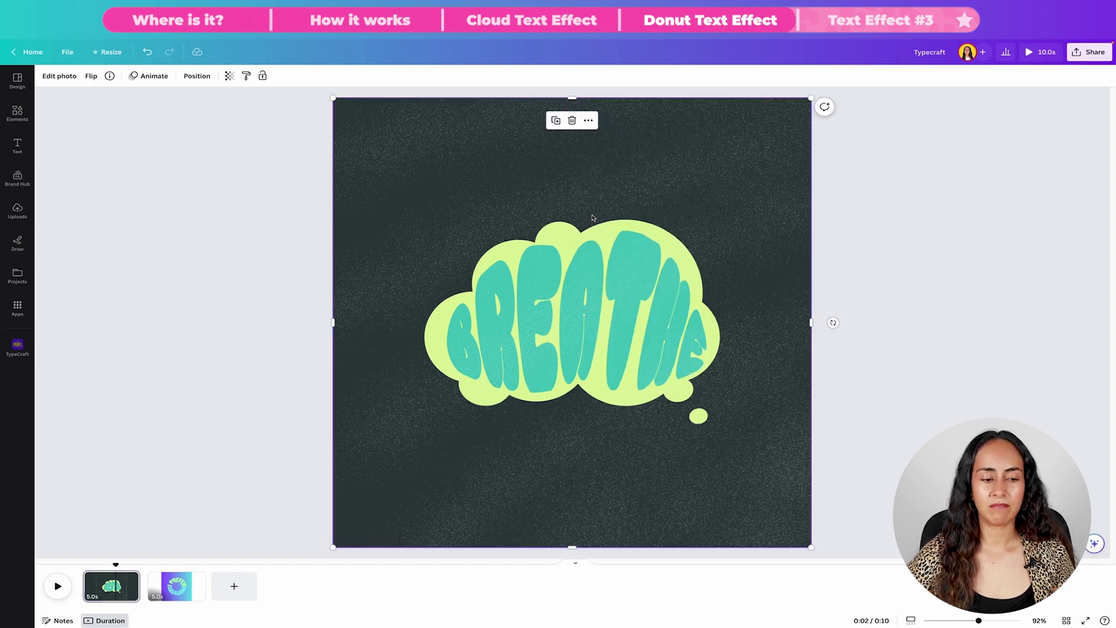
click(180, 586)
right_click(351, 374)
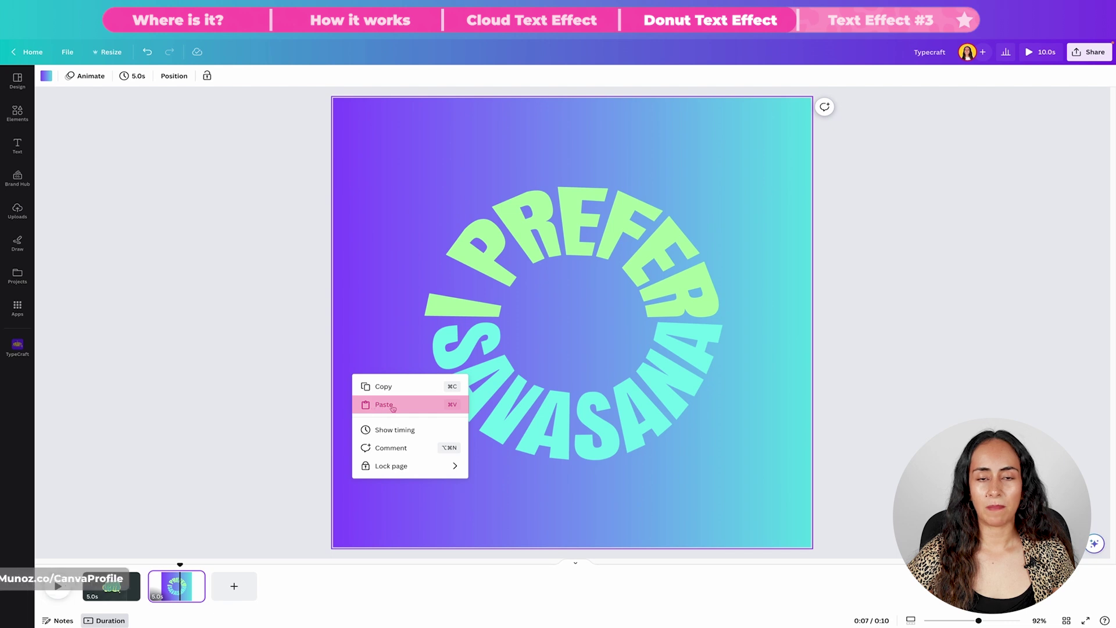
click(374, 402)
Step: Reduce the opacity of the pasted texture overlay on the donut text page
click(229, 76)
mouse_move(217, 111)
mouse_down()
mouse_move(187, 113)
mouse_move(198, 112)
mouse_up()
click(917, 424)
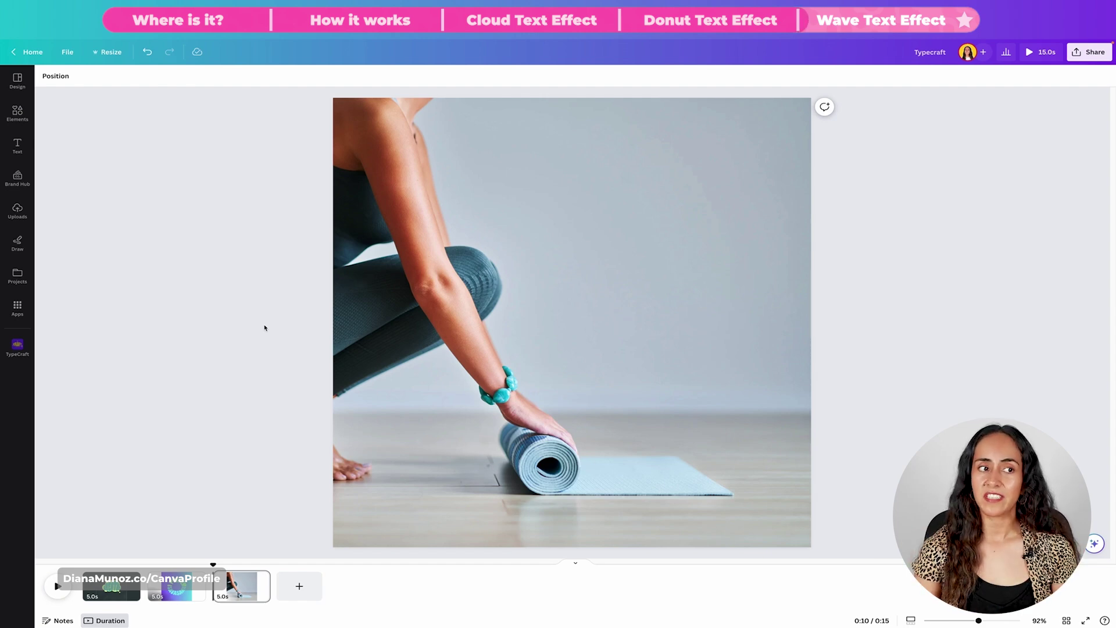
Step: Add a dark circle to the yoga mat photo page, enlarge it, and place it over the blank wall in the upper right
click(17, 112)
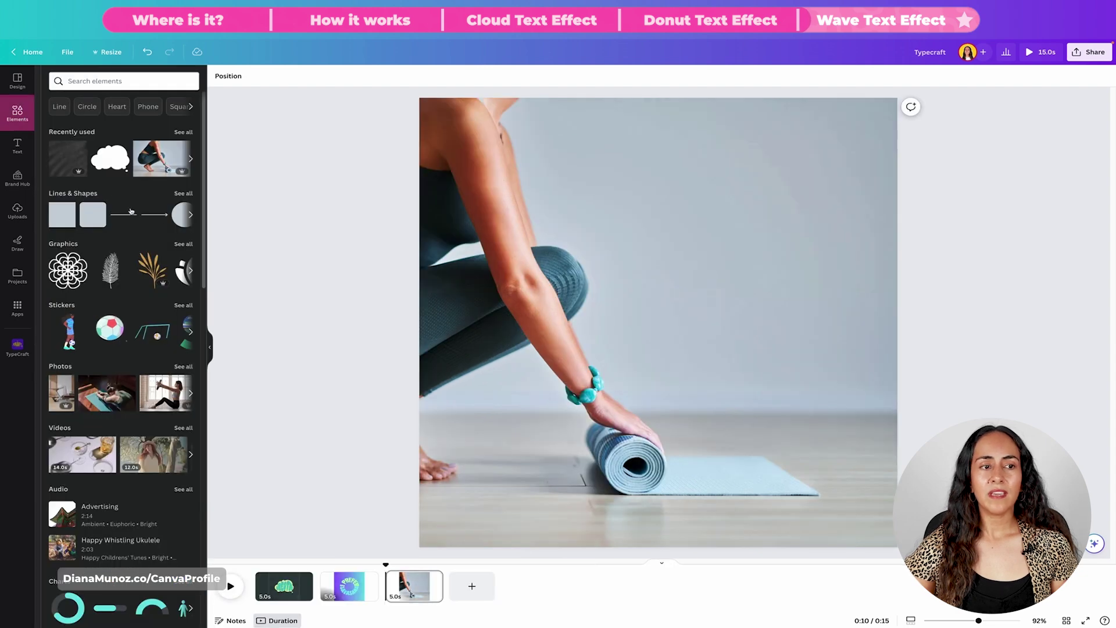
click(180, 213)
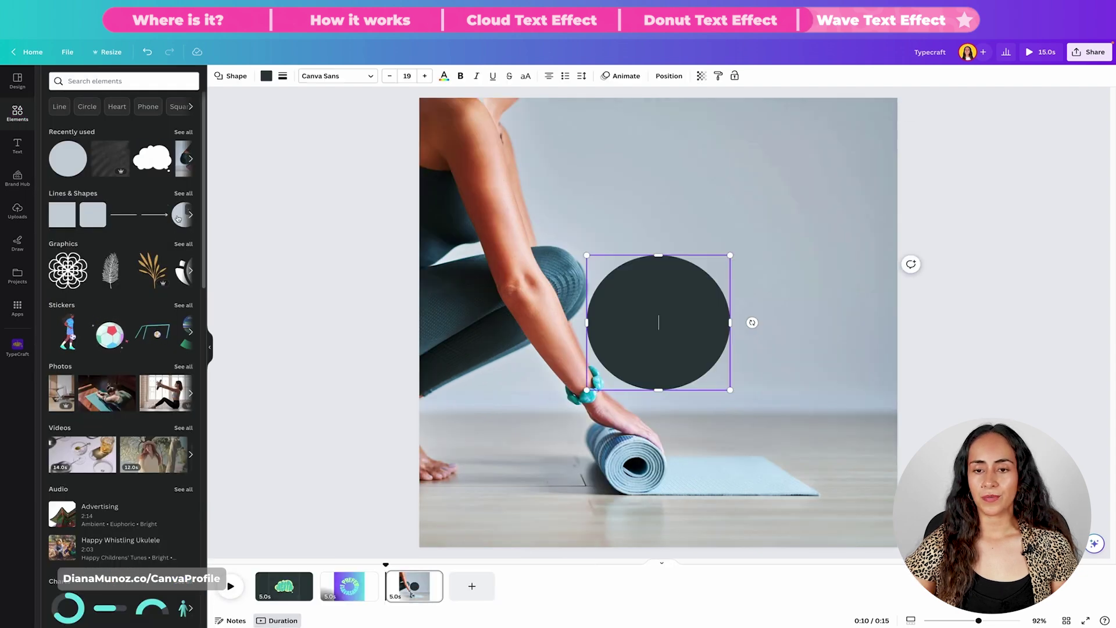
drag(694, 290, 795, 181)
drag(685, 283, 622, 341)
drag(775, 237, 788, 238)
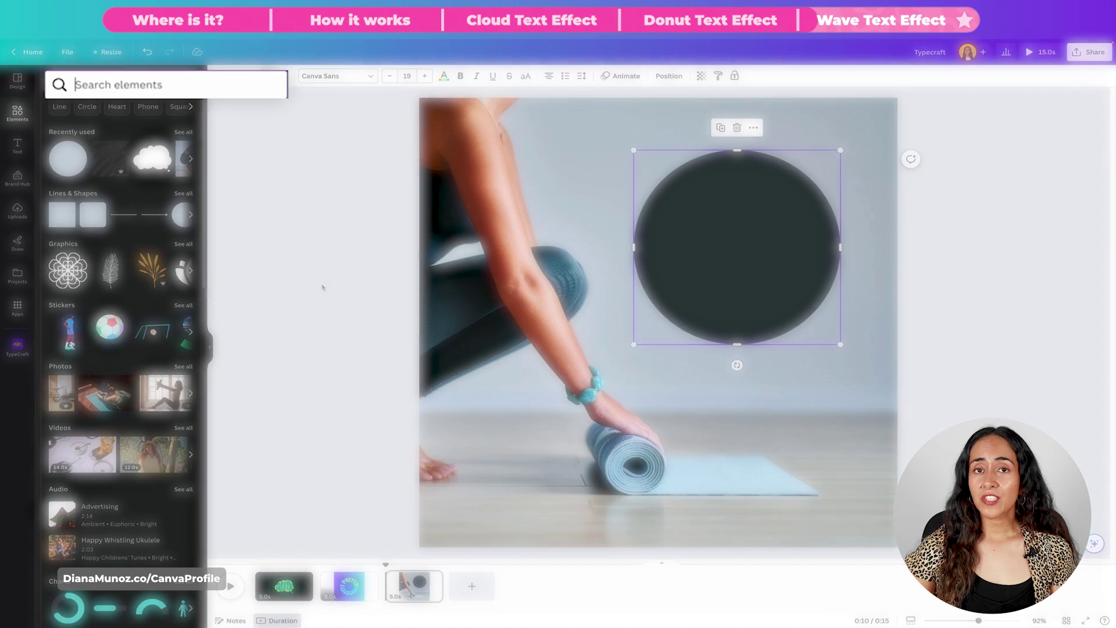
Step: Search the elements for "wave shape", limit the results to graphics, and add the green wave that tapers at one end
click(209, 93)
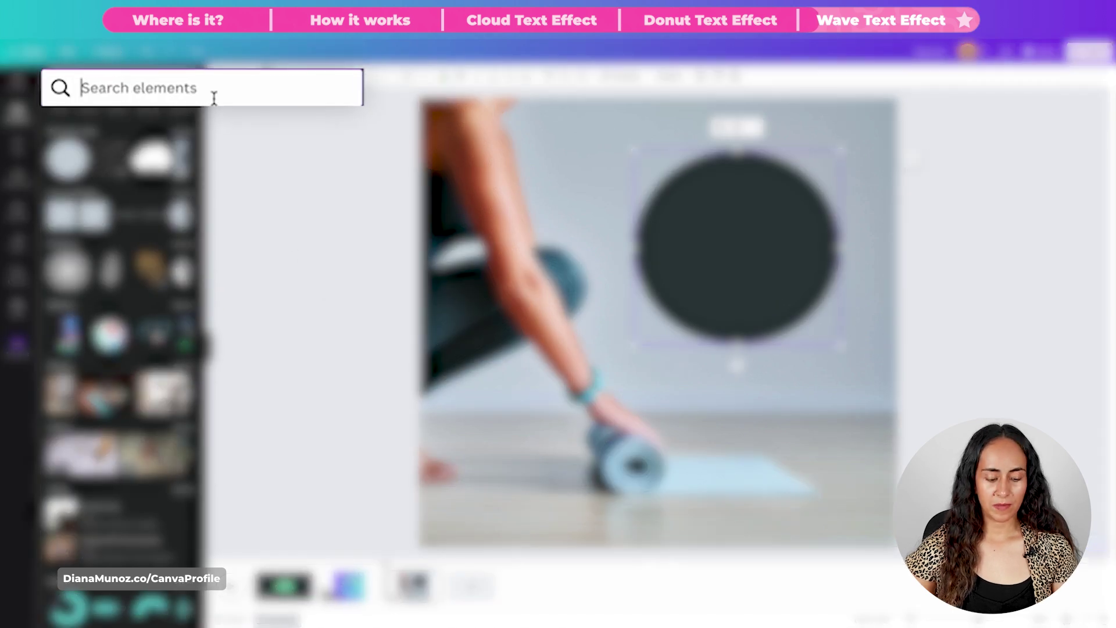
text(wave shape)
key(Return)
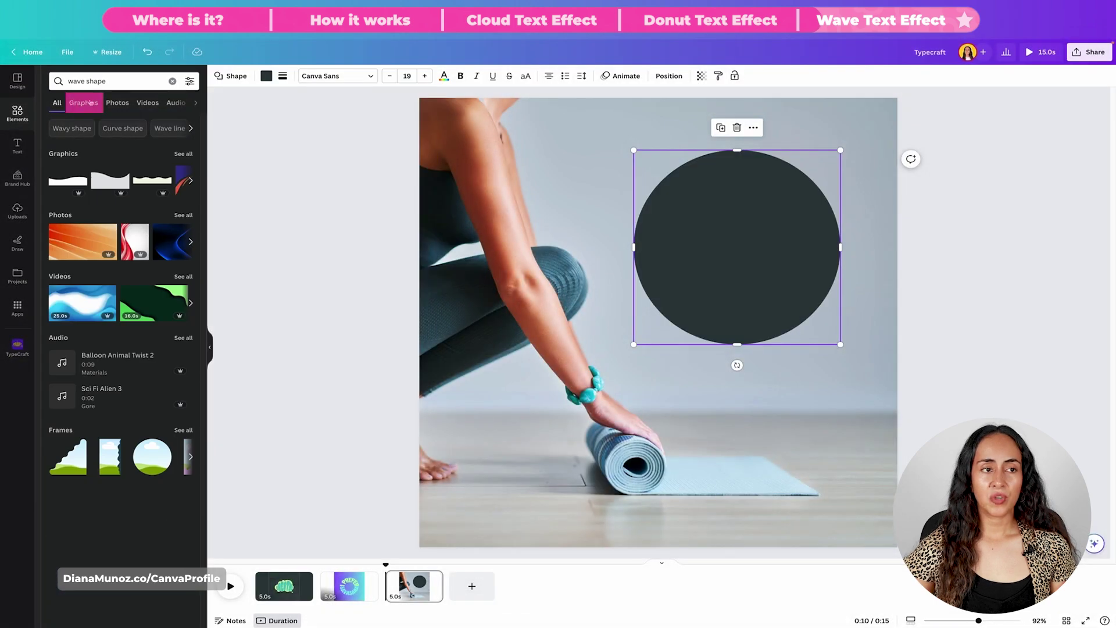
click(85, 104)
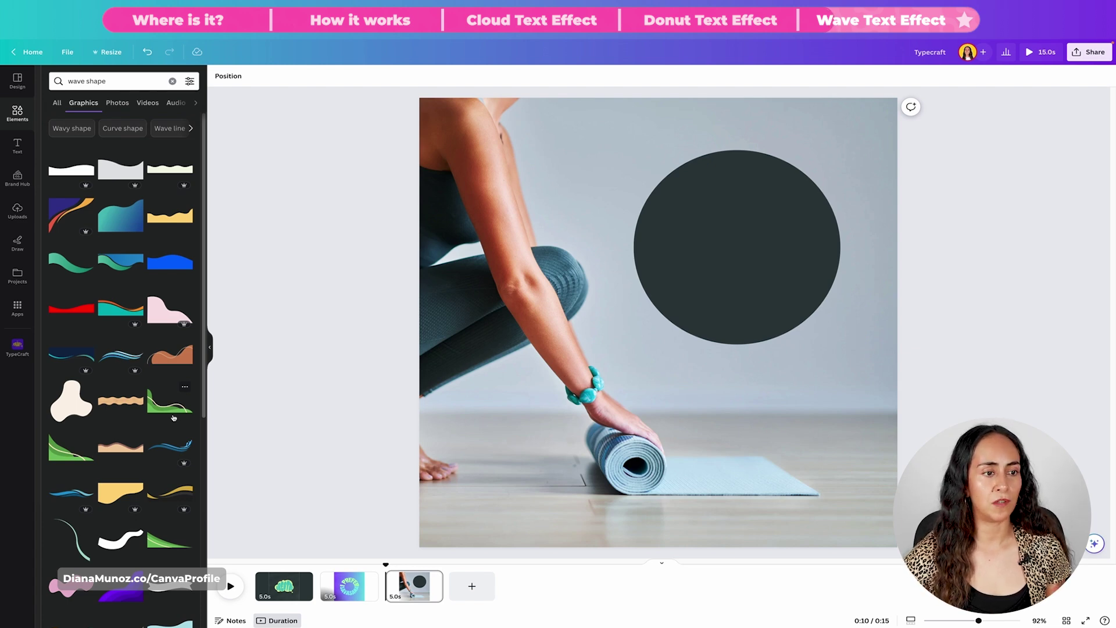
click(70, 266)
Step: Place the green wave across the middle of the dark circle and enlarge it to span the circle's full width
drag(658, 339, 734, 277)
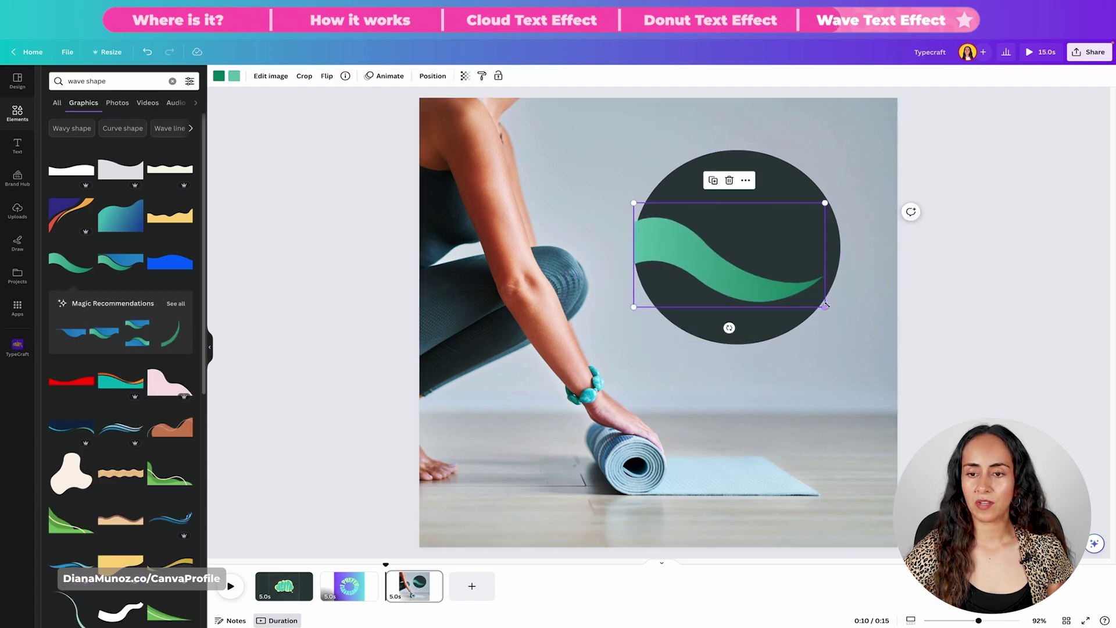
drag(828, 306, 837, 314)
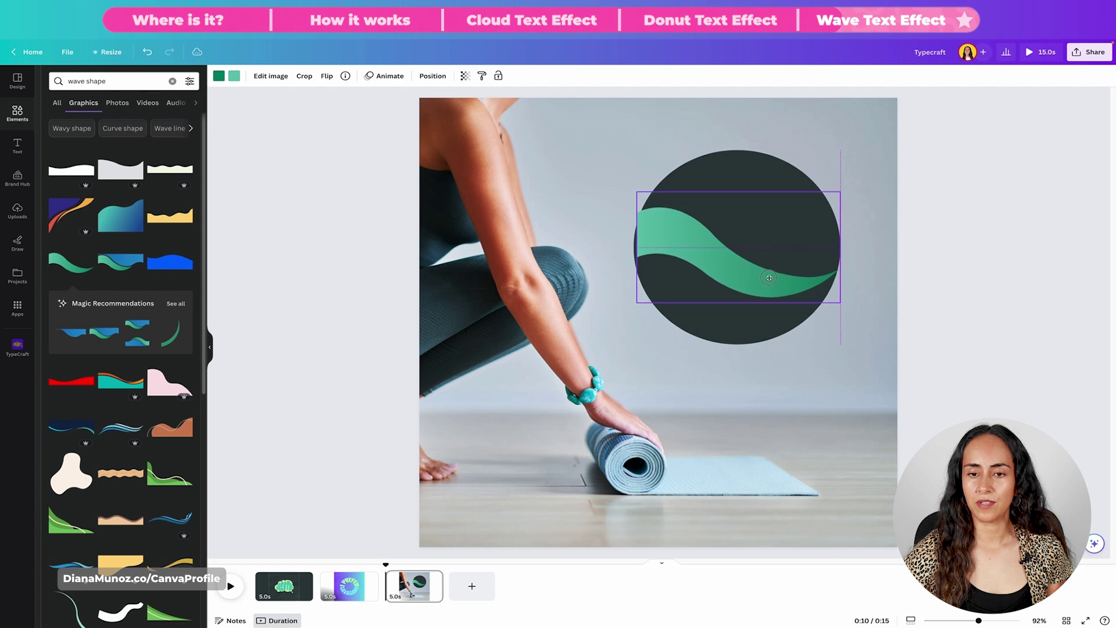
shift+click(811, 186)
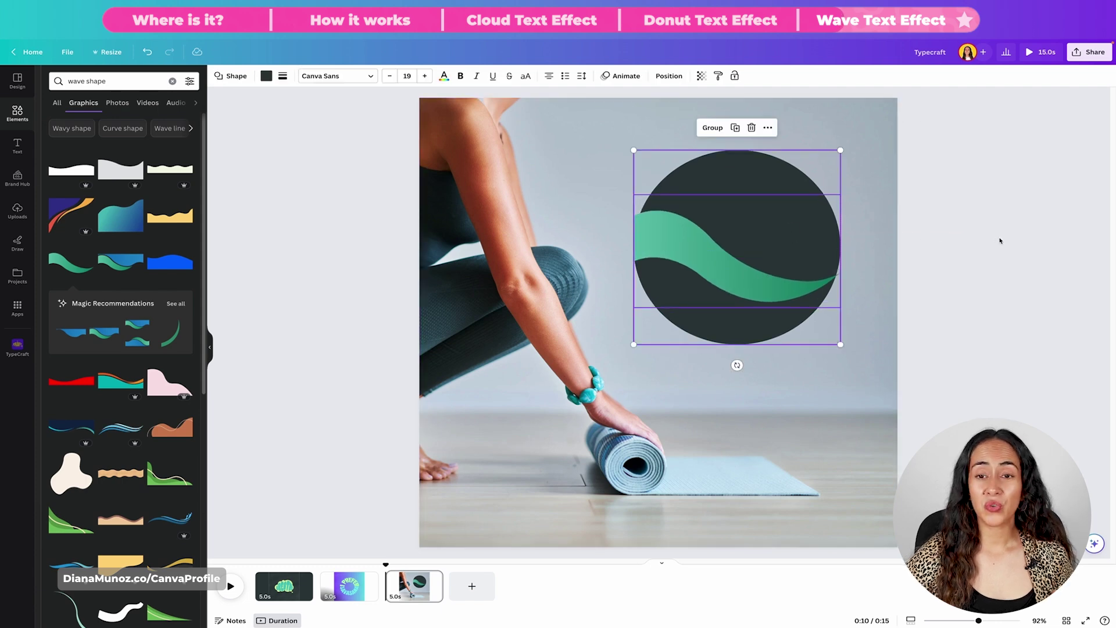
click(975, 254)
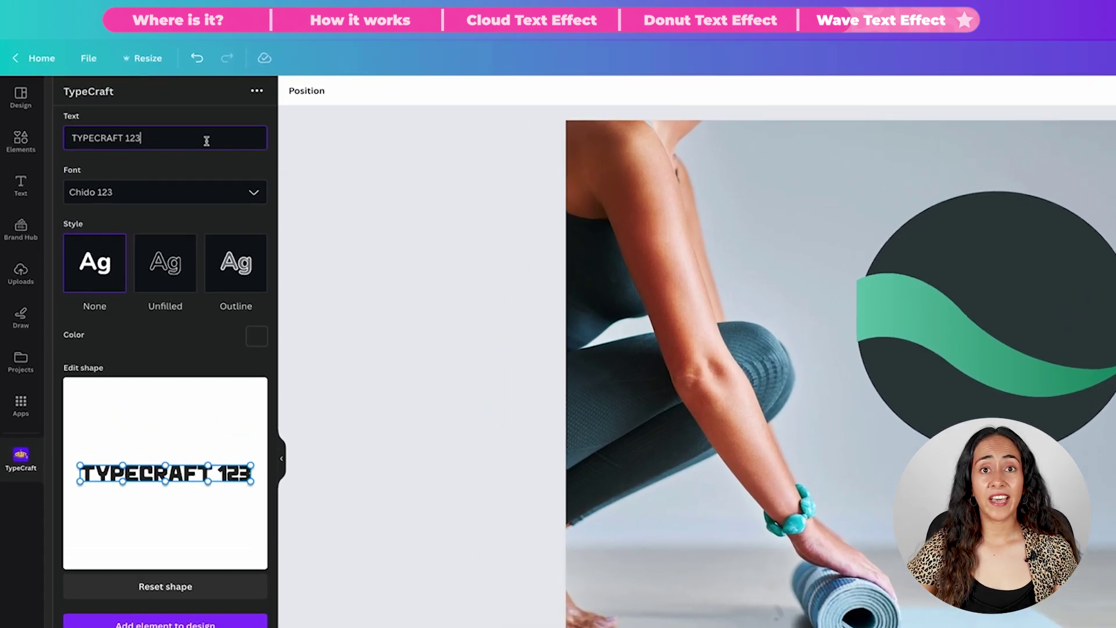
Step: Replace the TypeCraft sample text with "KEEP" and set its font to Anton Regular 123
triple_click(154, 109)
text(KEEP)
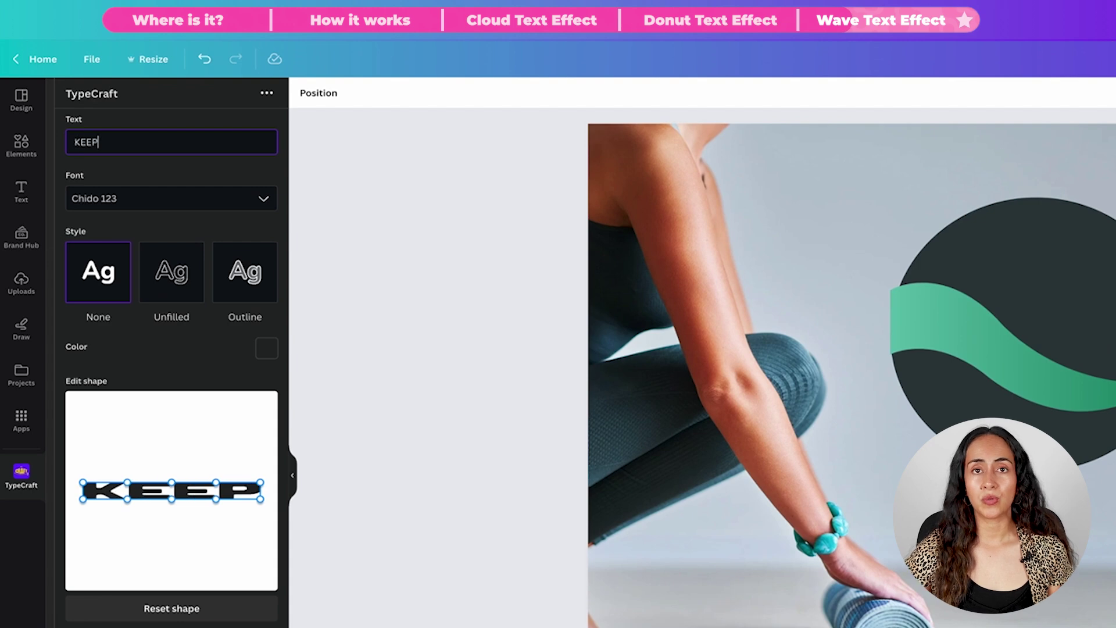
click(117, 196)
click(180, 199)
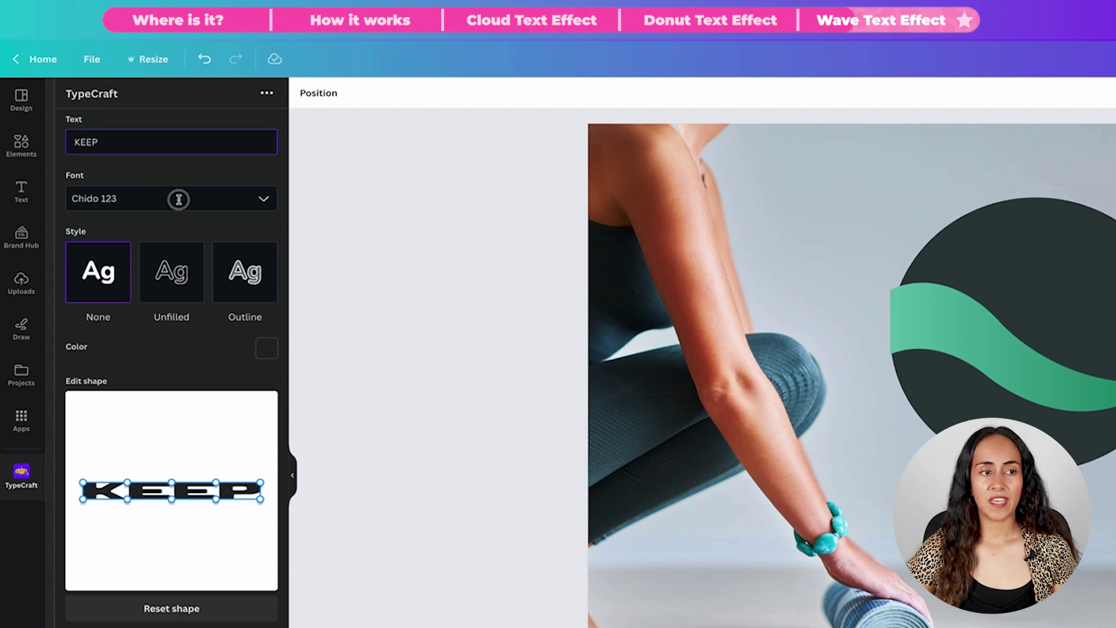
text(anton)
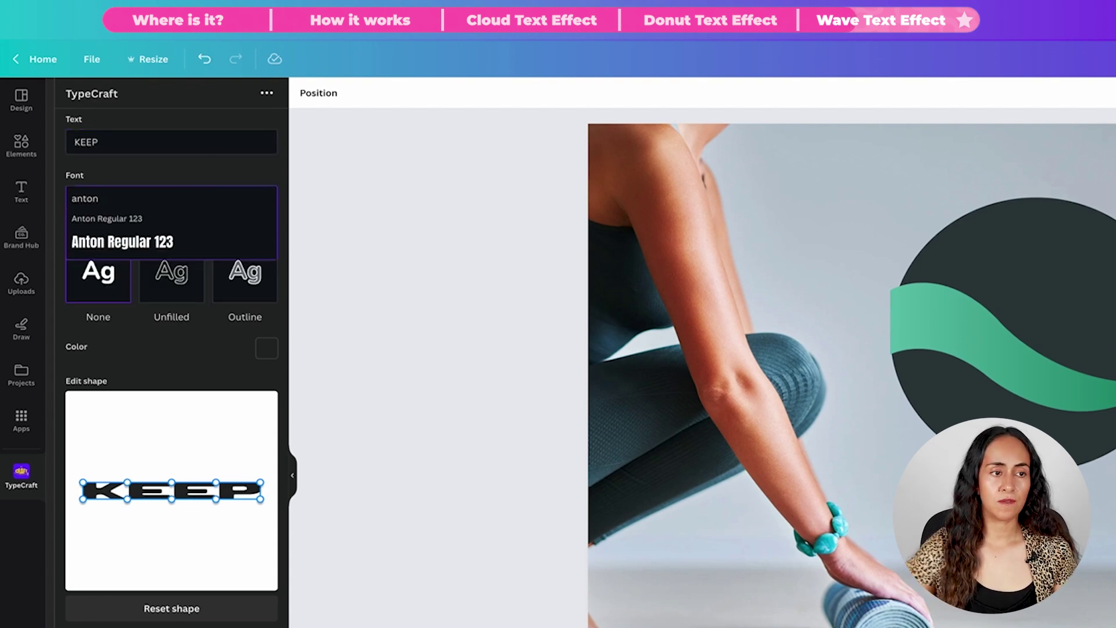
click(158, 236)
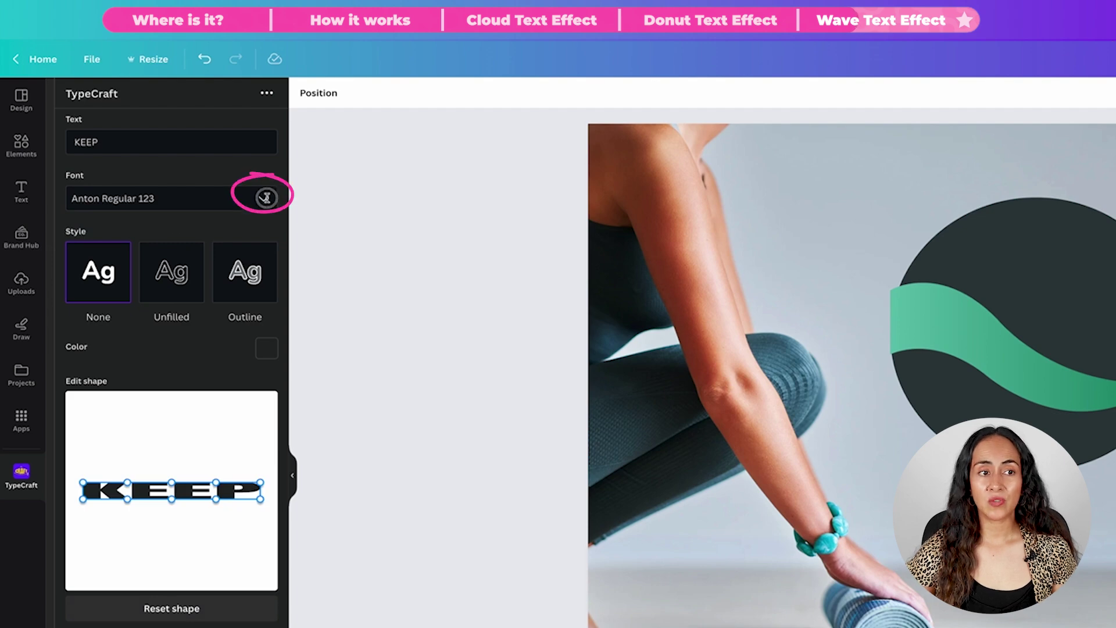
Step: Browse the list of available TypeCraft fonts for the KEEP text
click(265, 198)
scroll(274, 219, down, 5)
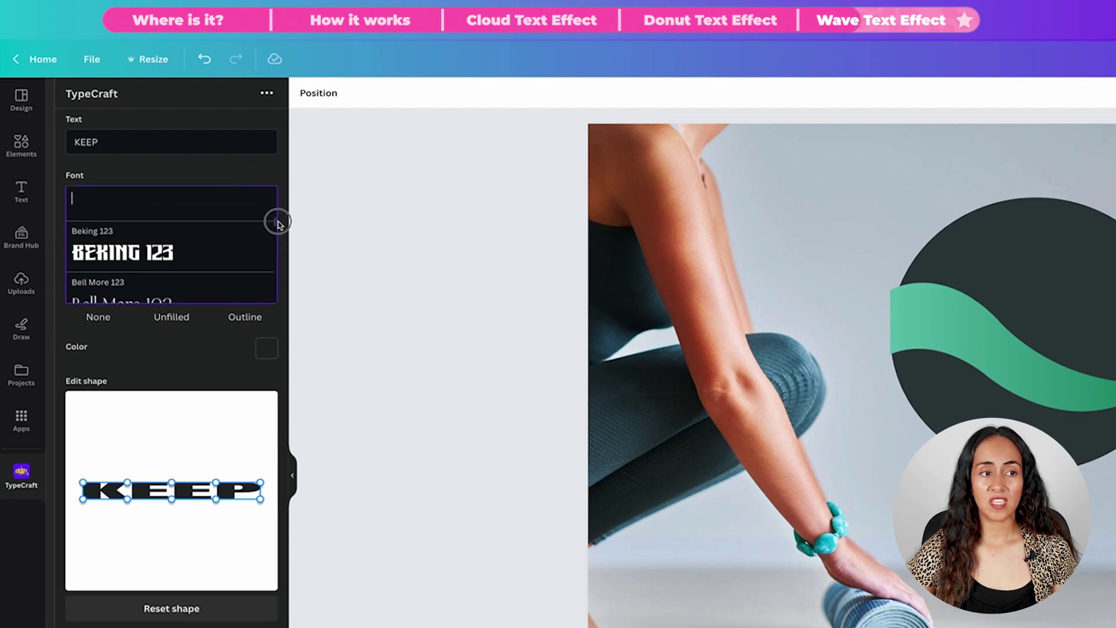
scroll(278, 223, down, 10)
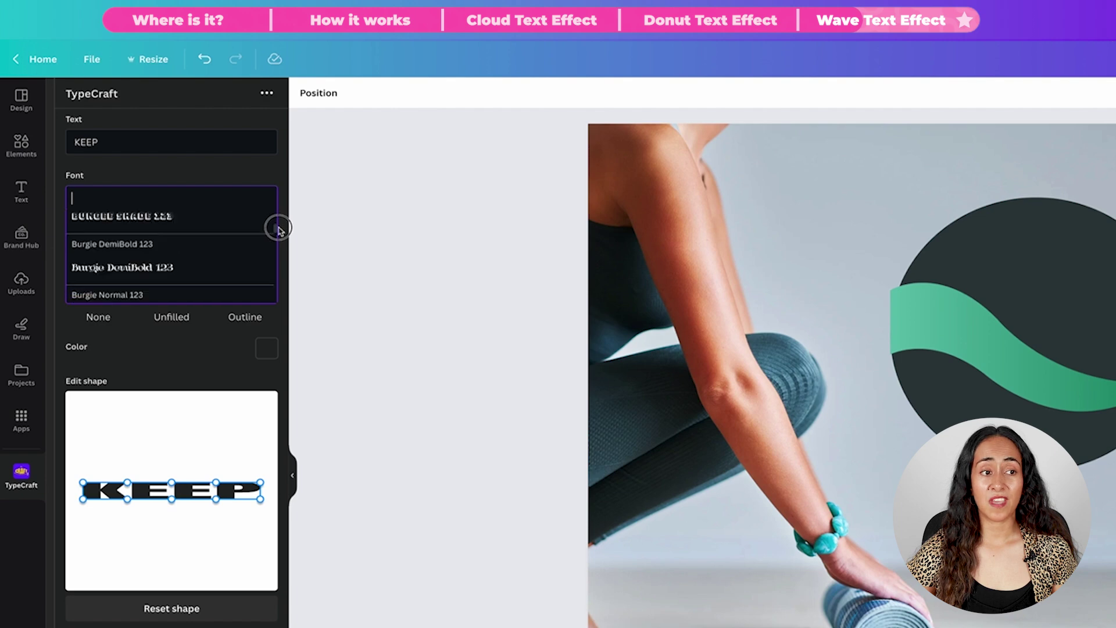
scroll(279, 229, down, 10)
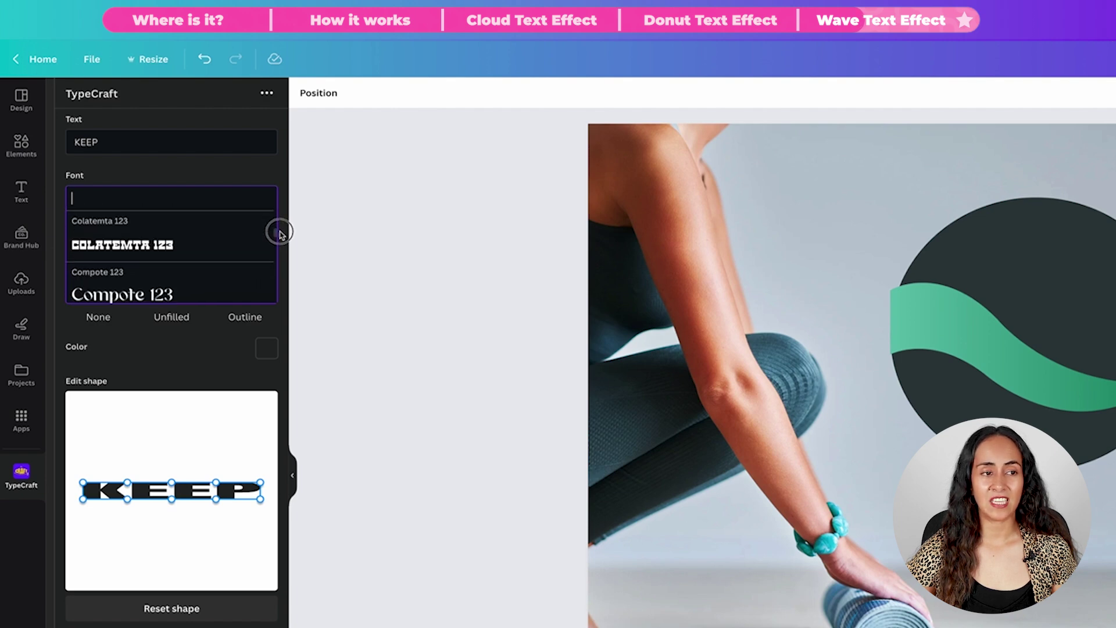
scroll(280, 233, down, 10)
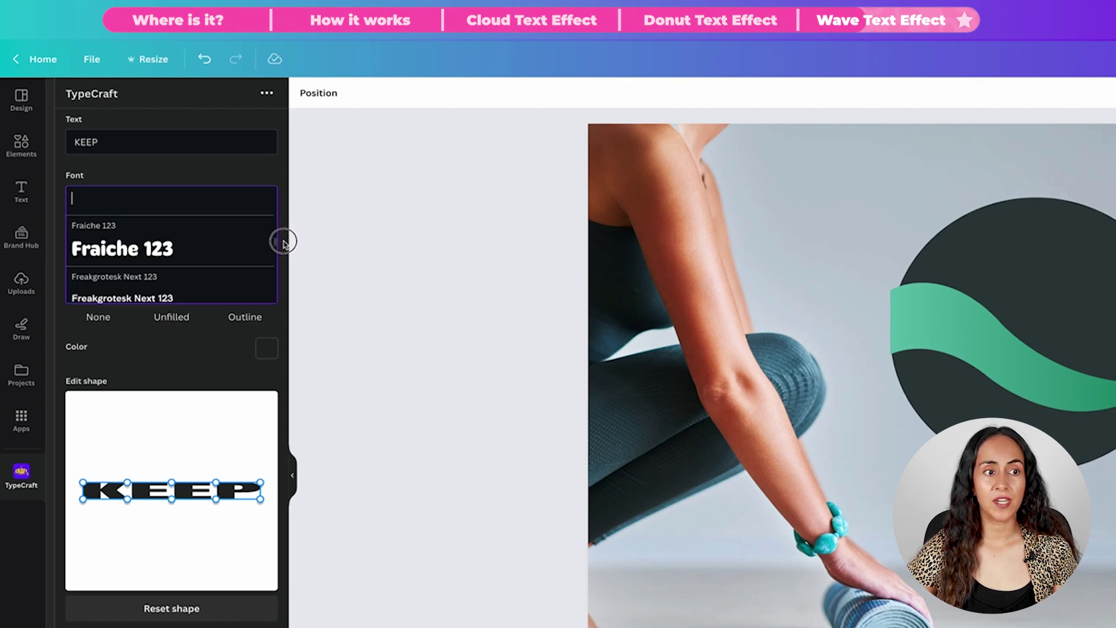
scroll(283, 243, down, 3)
scroll(283, 245, down, 3)
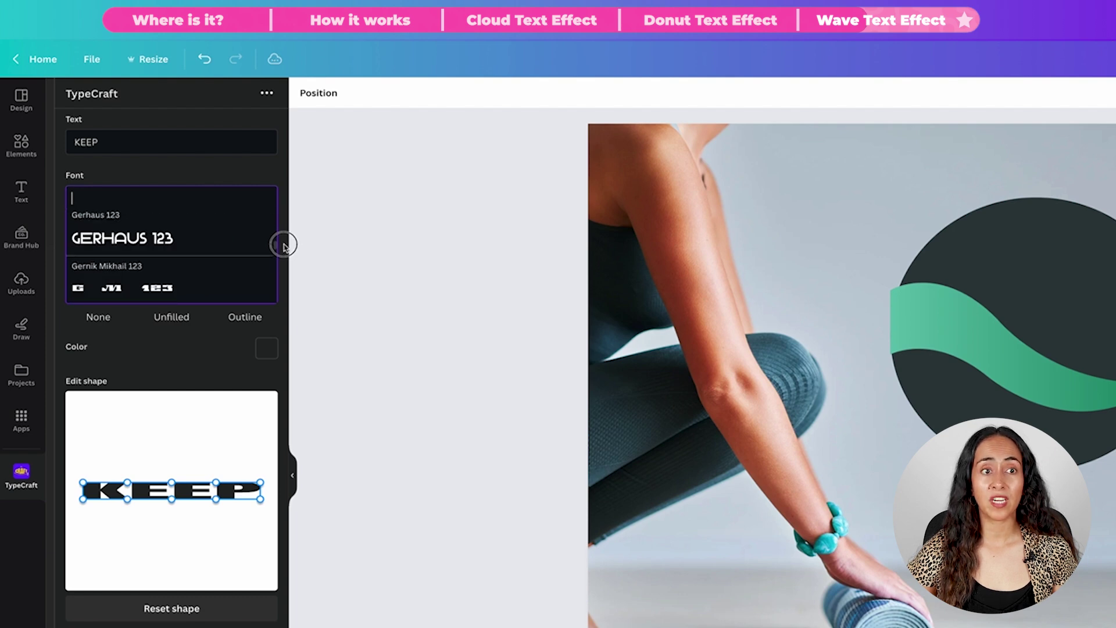
scroll(283, 244, down, 6)
scroll(283, 244, up, 15)
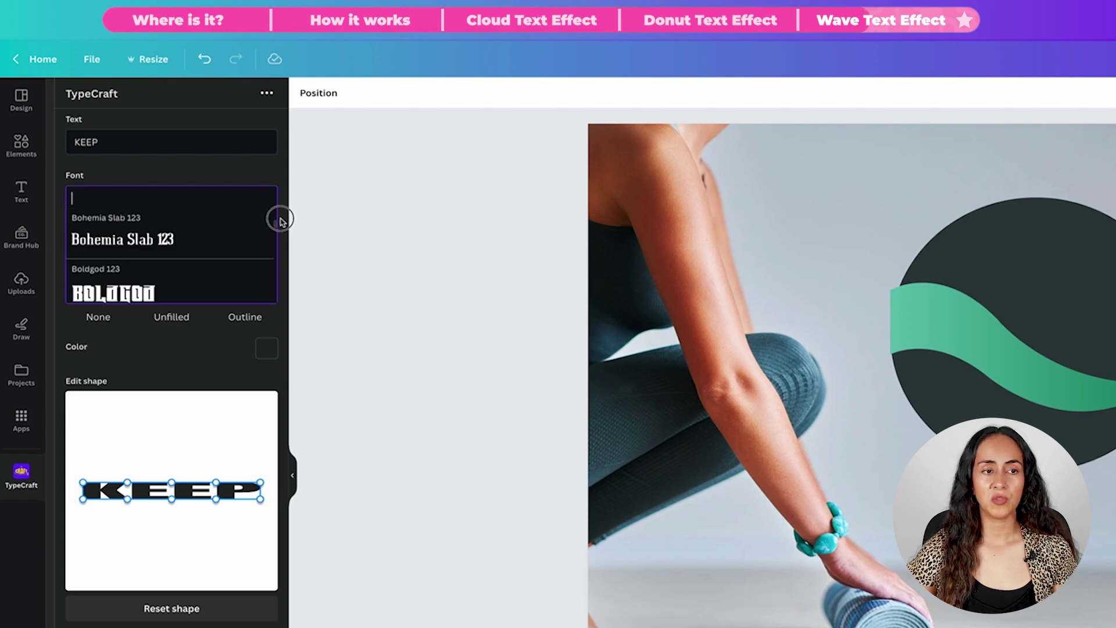
scroll(280, 220, up, 5)
Step: Search the fonts for "anto" and reselect Anton Regular 123 for the KEEP text
text(aa)
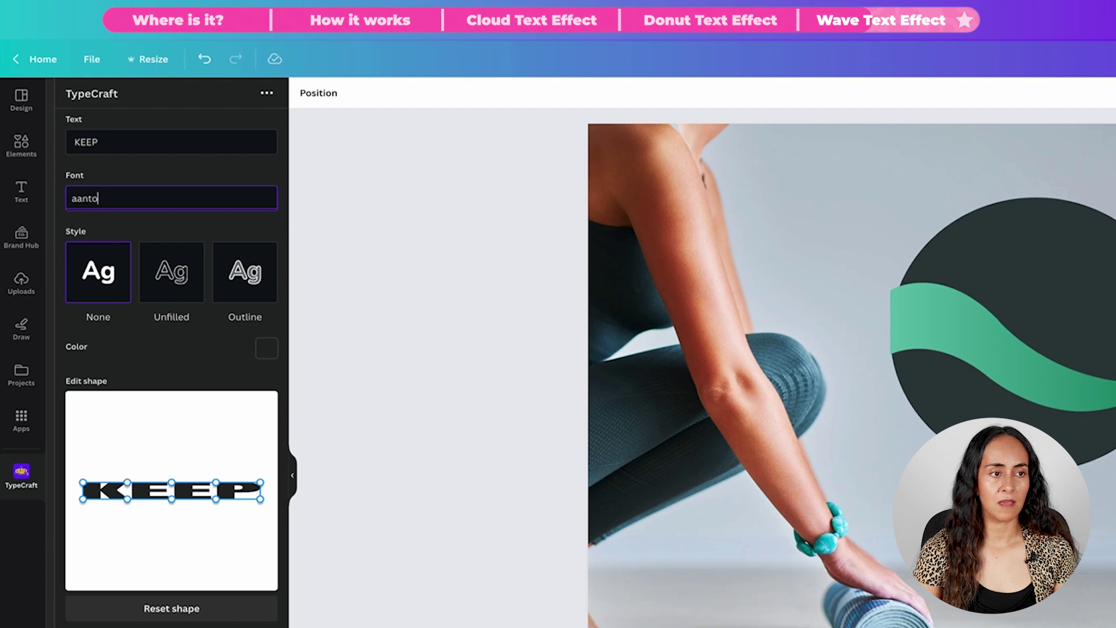
text(nt)
key(BackSpace)
key(BackSpace)
key(BackSpace)
text(nto)
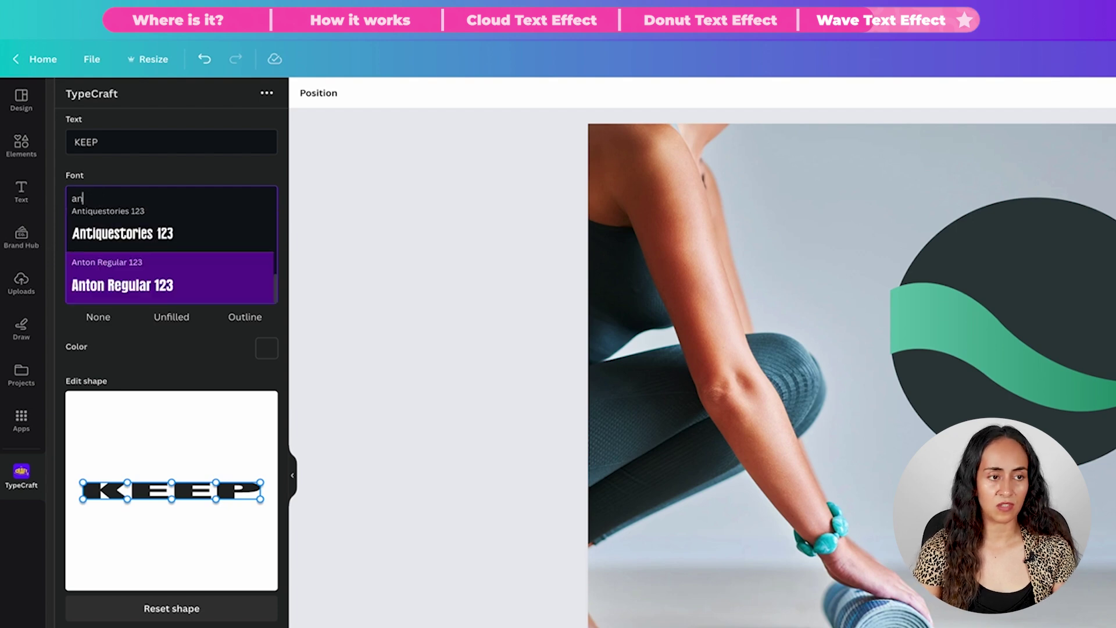
click(161, 233)
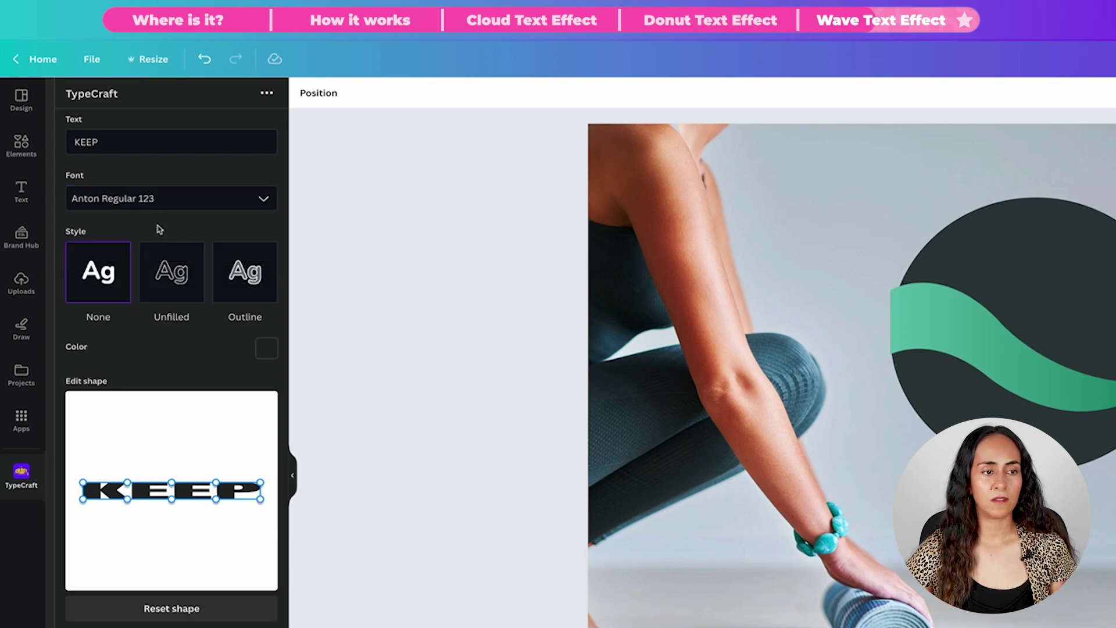
Step: Set the KEEP text color to #d8e1e2
click(267, 348)
click(133, 309)
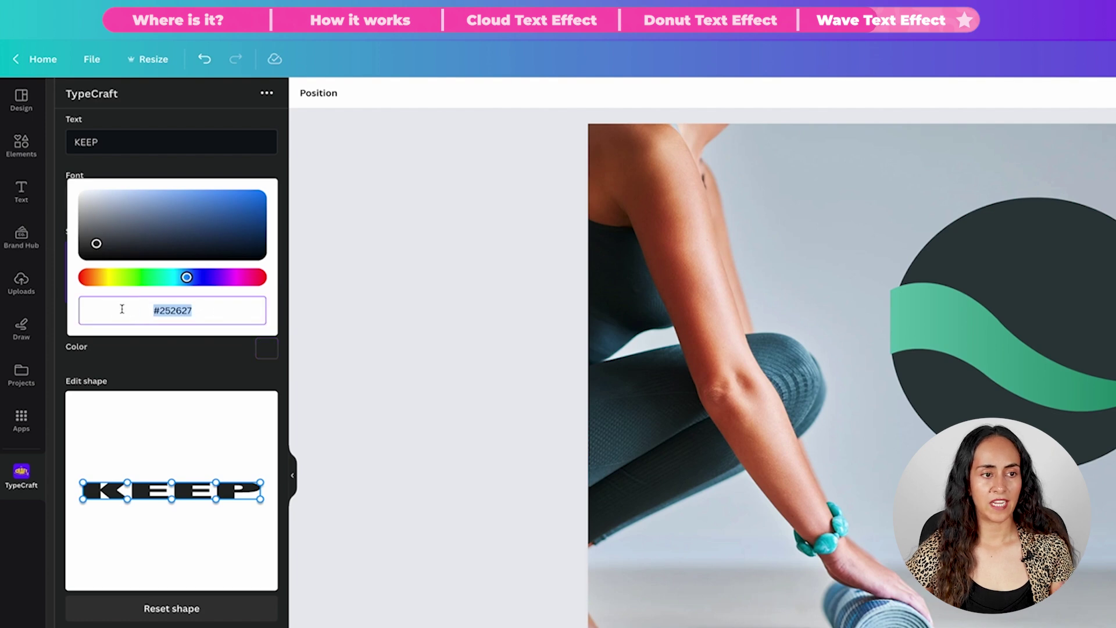
text(#d8e1e2)
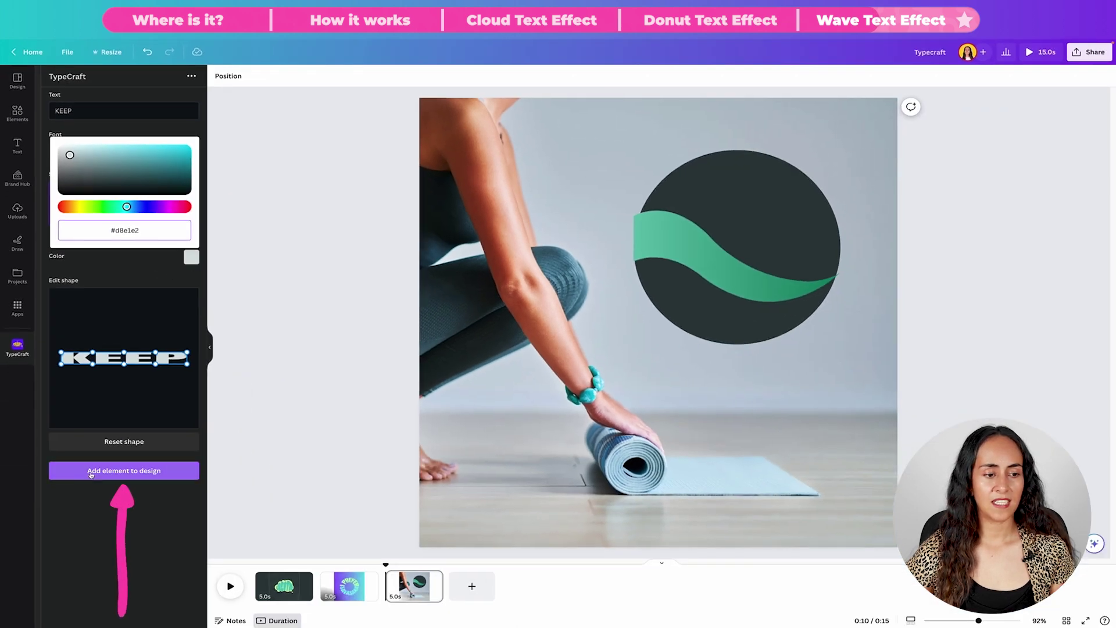
Step: Add the KEEP text to the design and place it on the dark circle just above the green wave, leaving it deselected
click(137, 476)
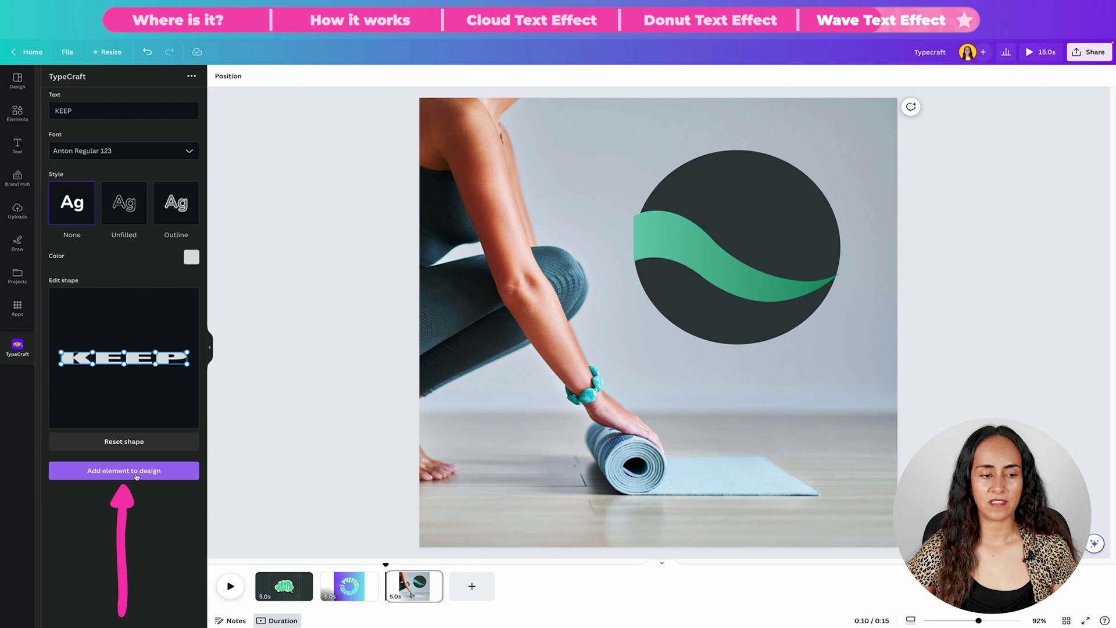
drag(660, 351, 751, 230)
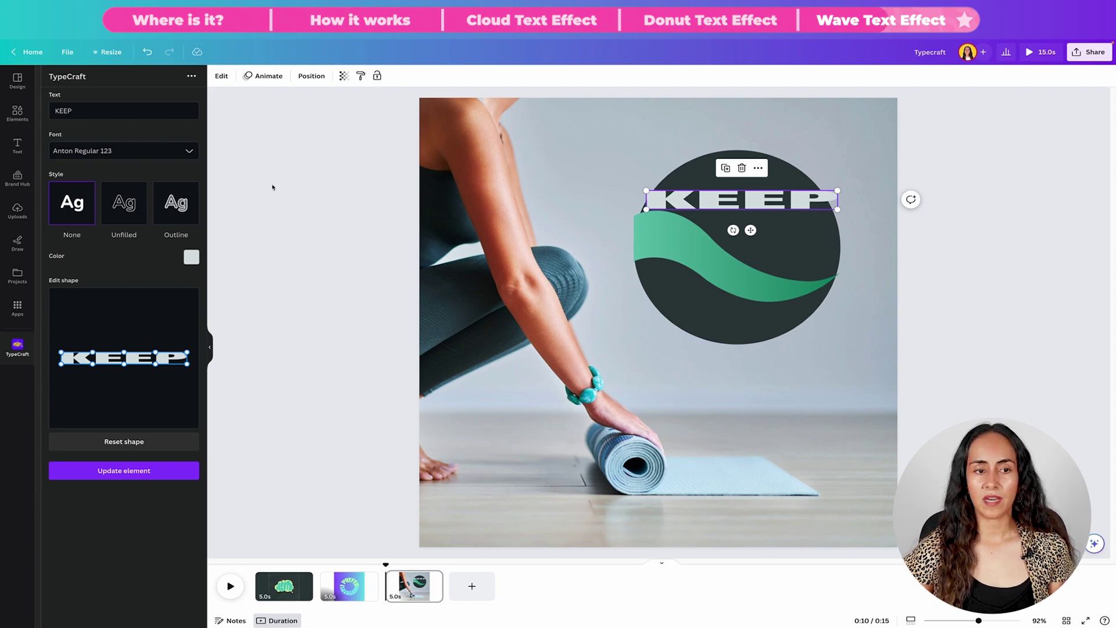
click(282, 201)
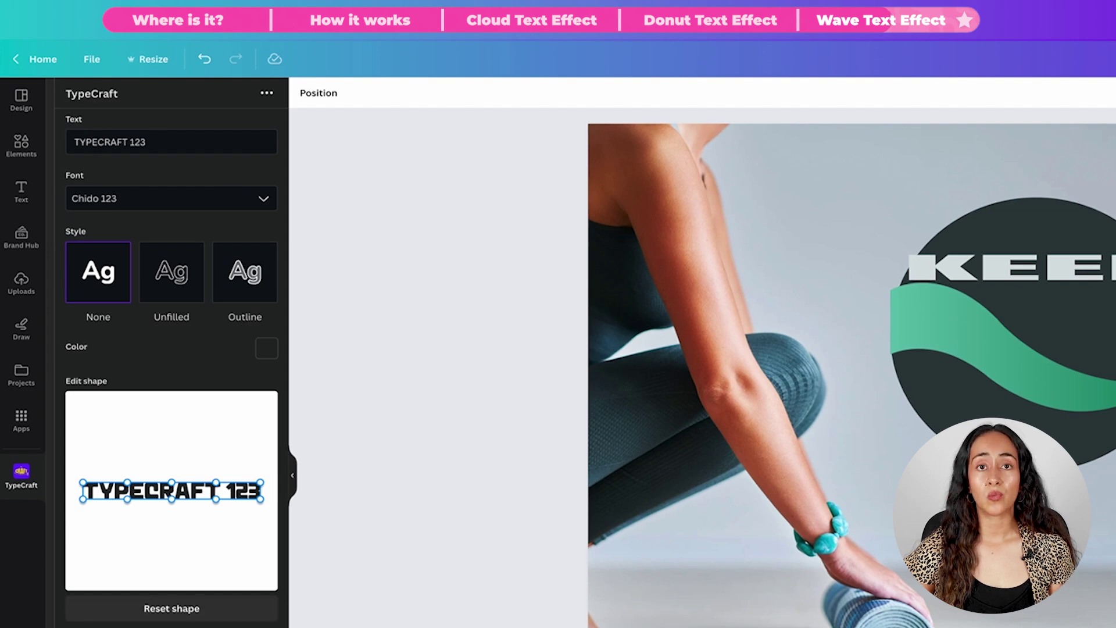
Step: Start a new TypeCraft text reading "Practicing" and set its font to Anton Regular 123
drag(156, 142, 68, 146)
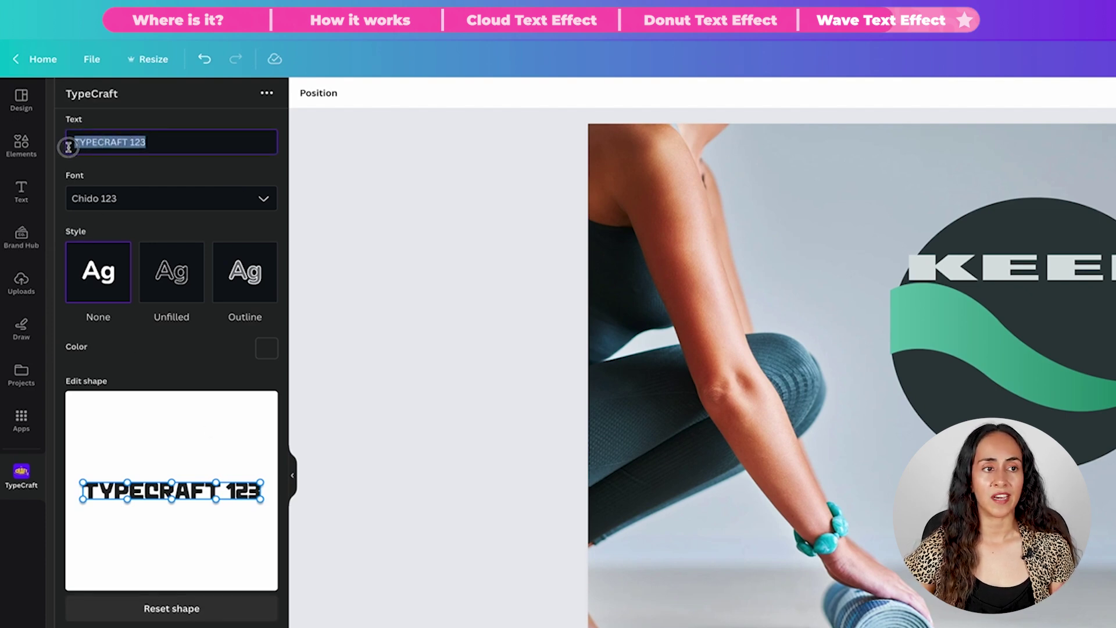
text(Practi)
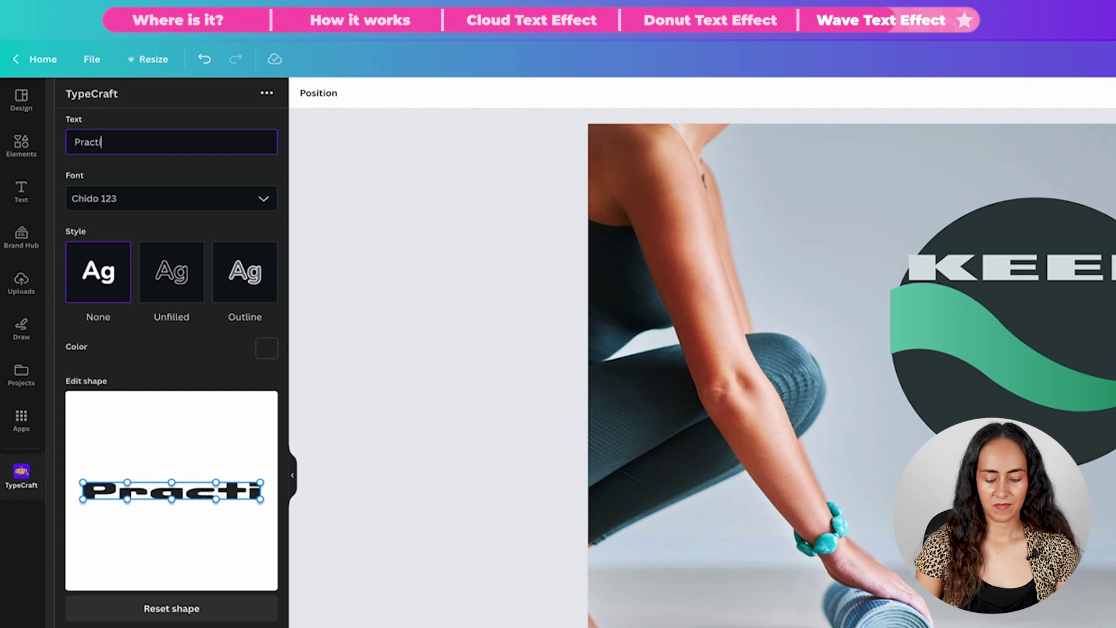
text(cing)
click(108, 193)
text(ant)
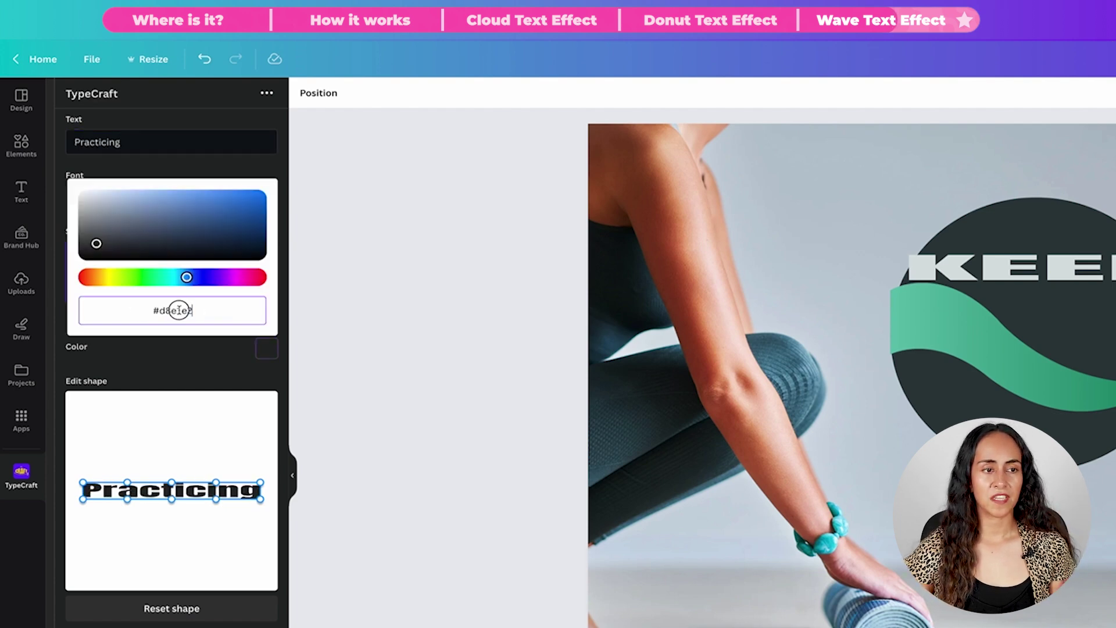
Step: Color the Practicing text purple, add it to the design, and place it on the dark circle below the green wave
key(ctrl+v)
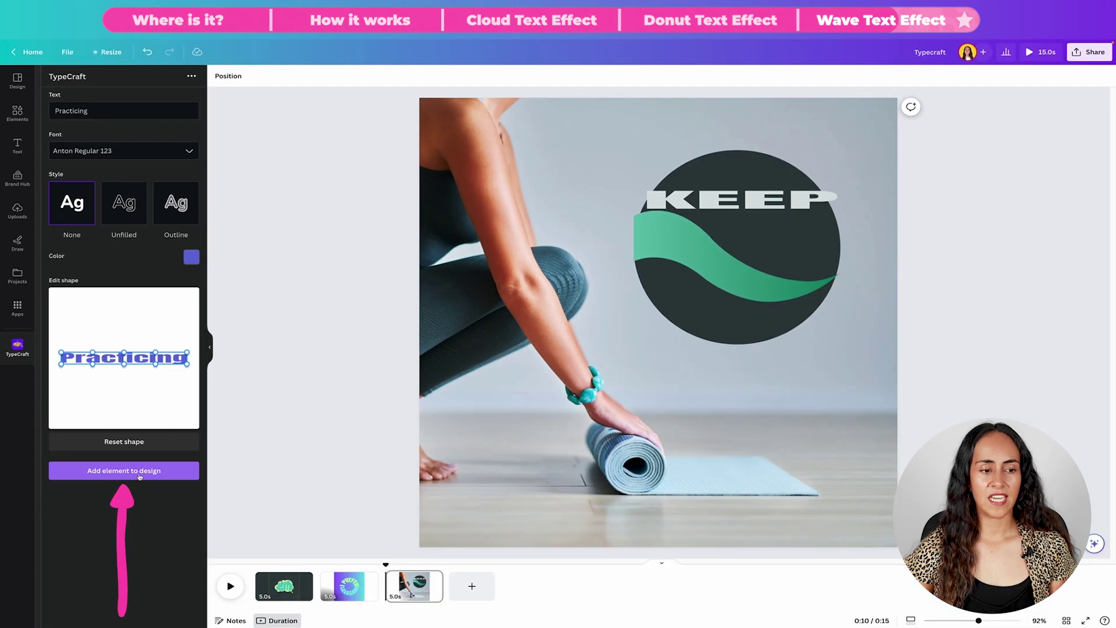
click(140, 474)
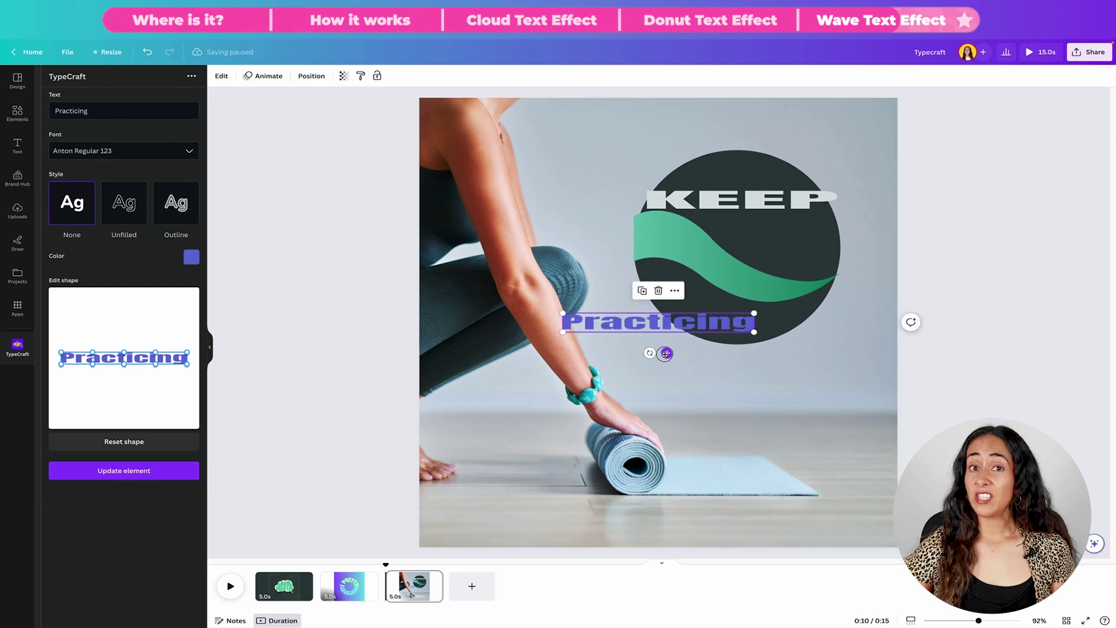
drag(665, 351, 750, 343)
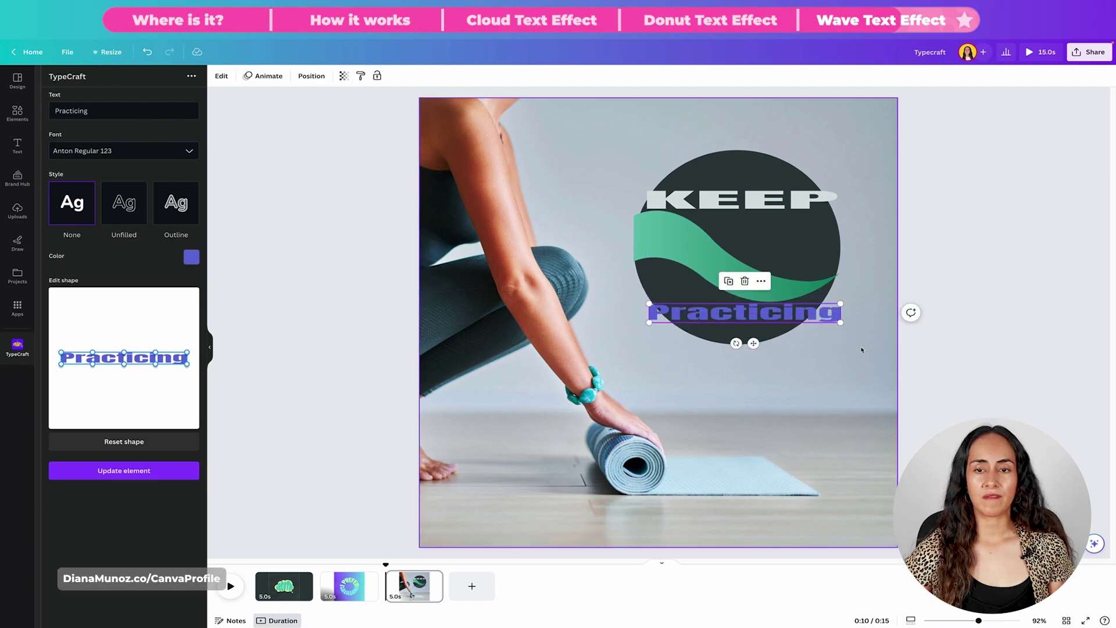
Step: Warp the top edge of the KEEP text into a wide, rounded arch and update the element
click(687, 199)
click(686, 199)
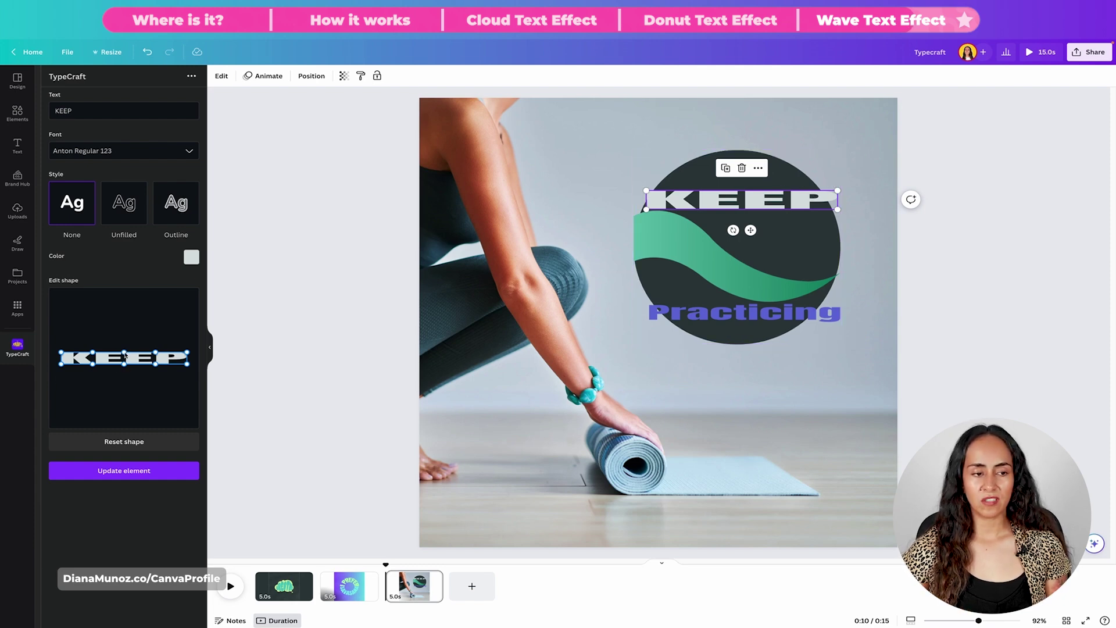
drag(125, 354, 125, 323)
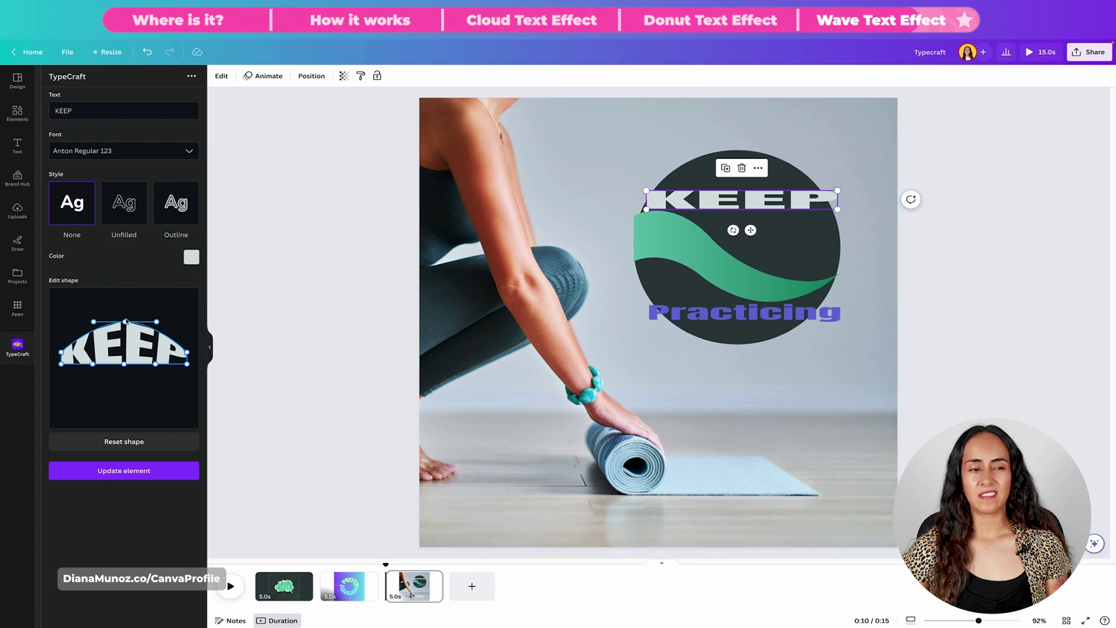
drag(94, 322, 77, 319)
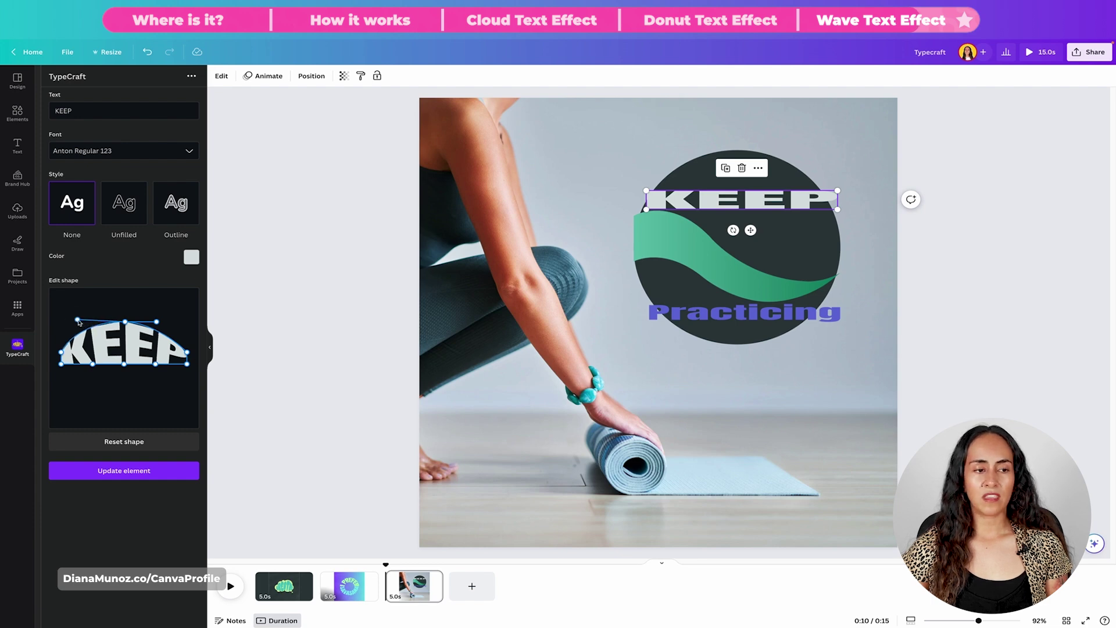
drag(156, 322, 128, 321)
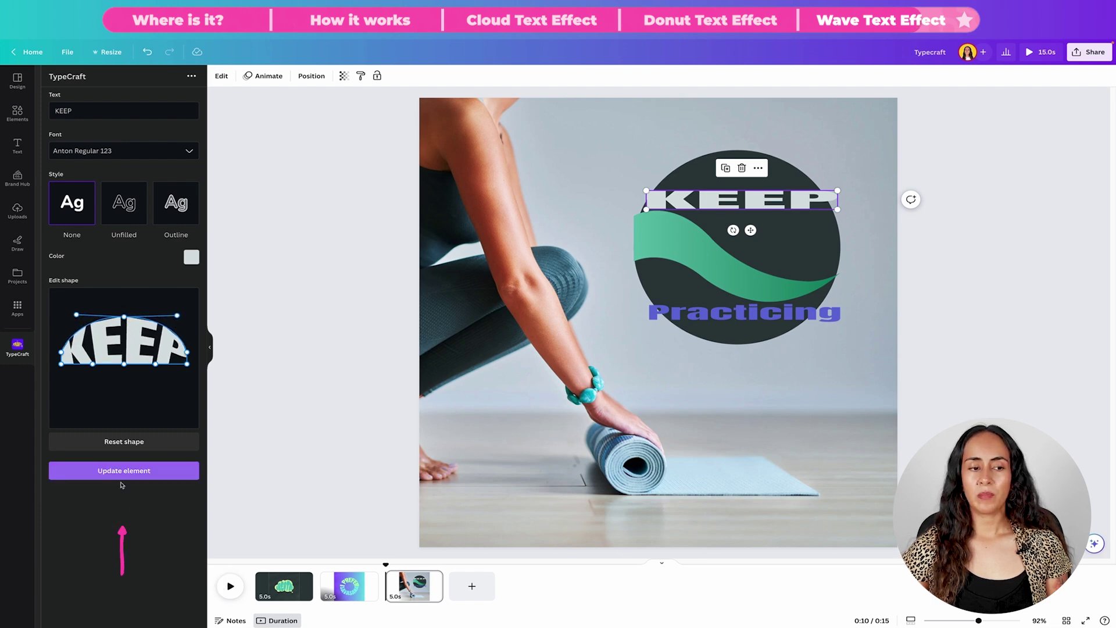
click(124, 470)
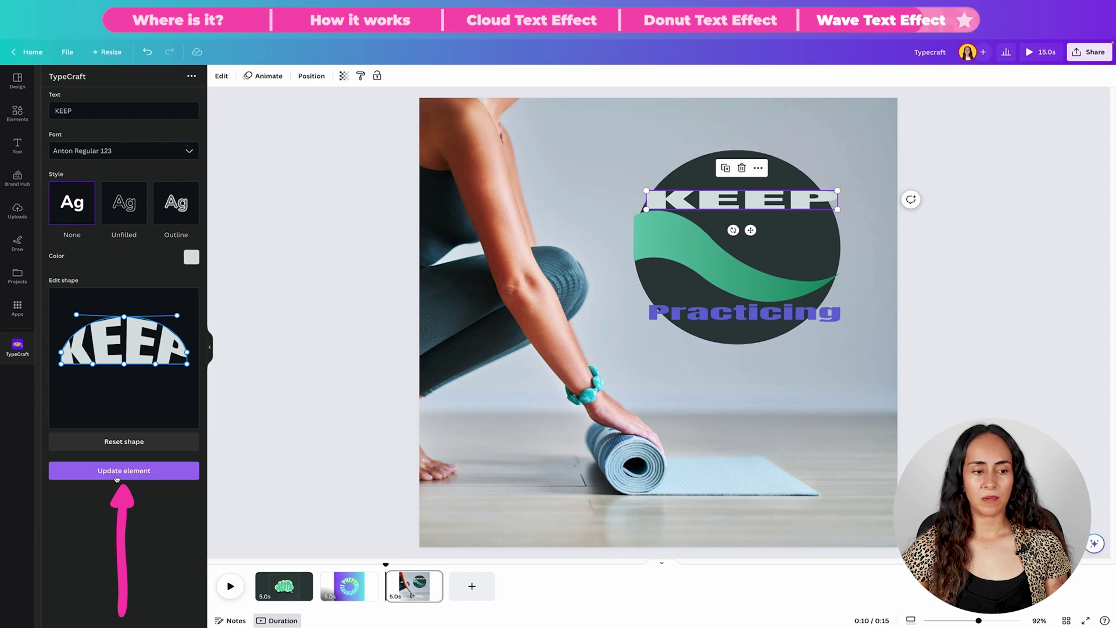
Step: Raise the lower-left corner of the KEEP warp, update the element, and fit it against the dark circle's upper edge
drag(63, 356, 61, 345)
click(124, 470)
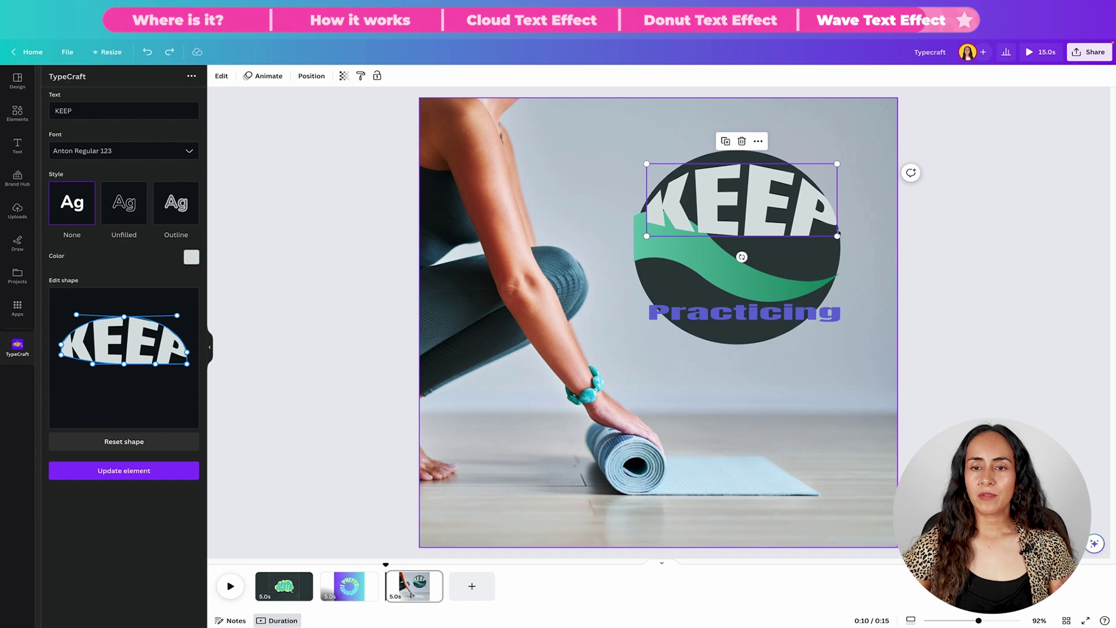
drag(763, 220, 764, 211)
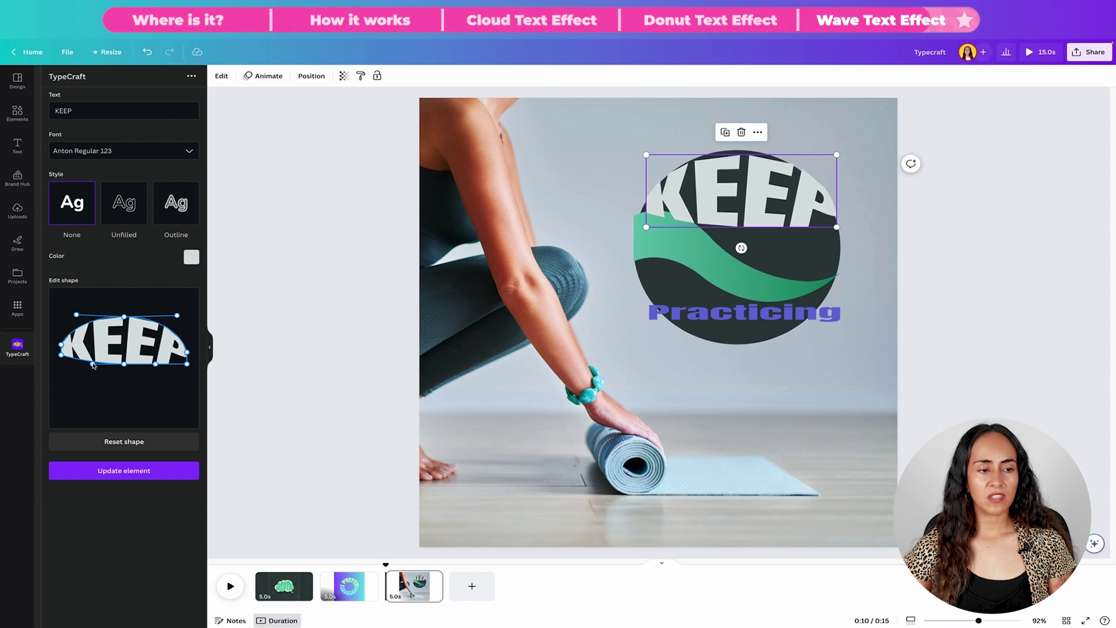
Step: Bend the bottom edge of KEEP up on the left and down on the right to follow the green wave, updating the element
drag(93, 364, 90, 345)
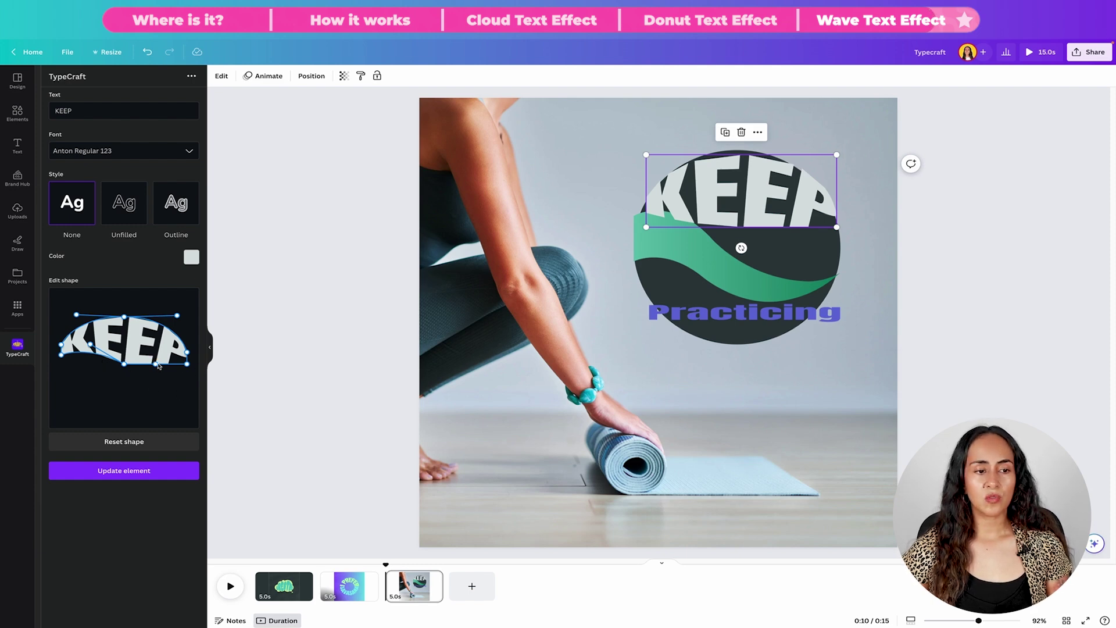
drag(156, 365, 157, 391)
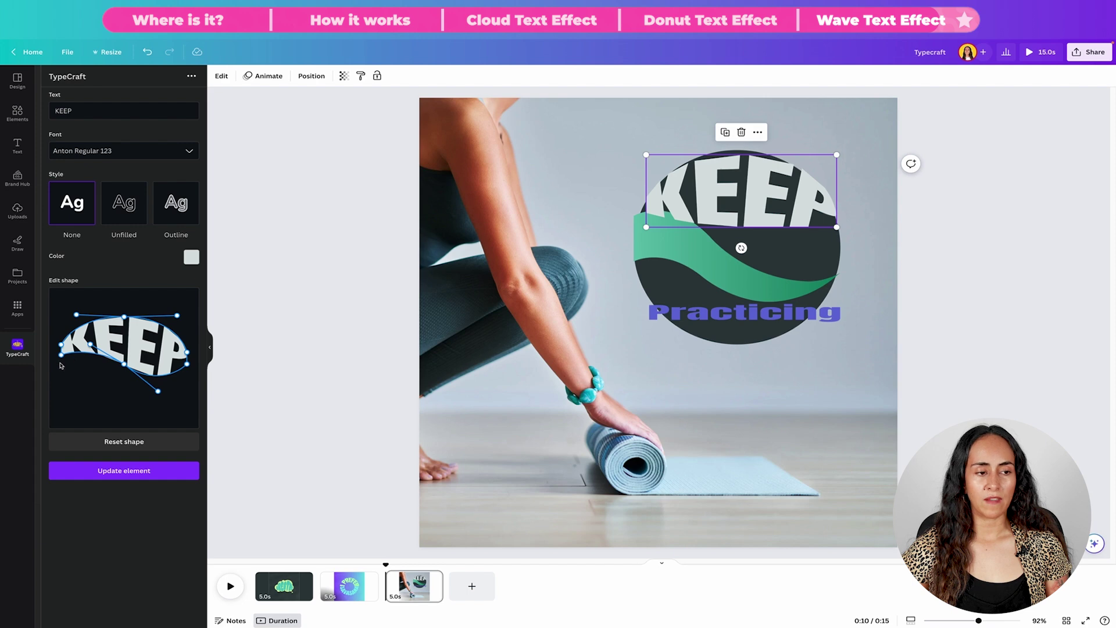
click(147, 472)
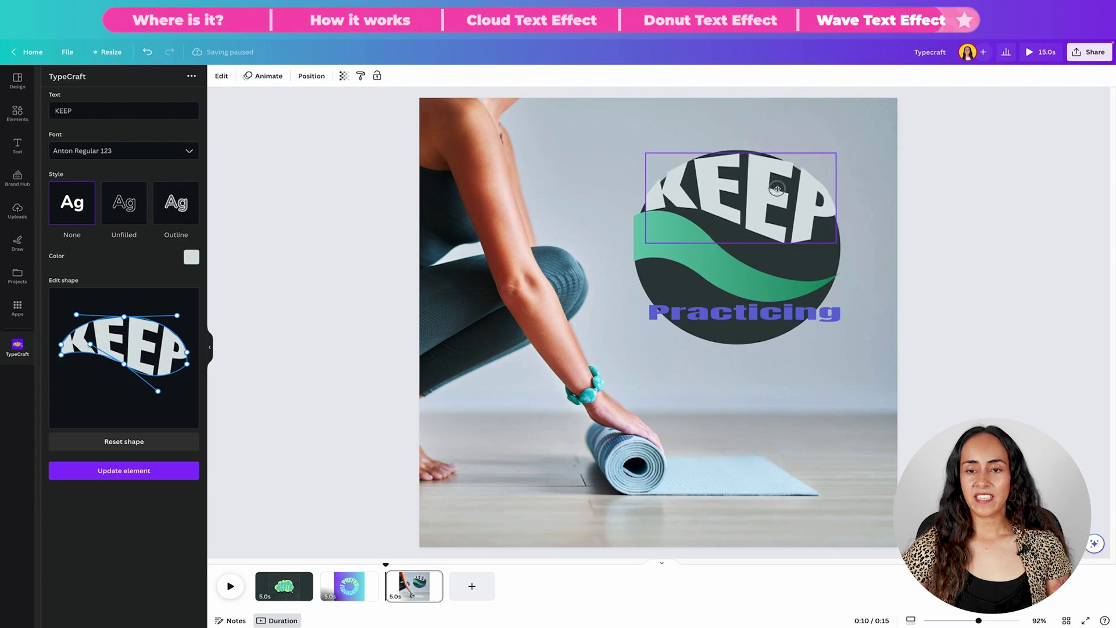
click(756, 191)
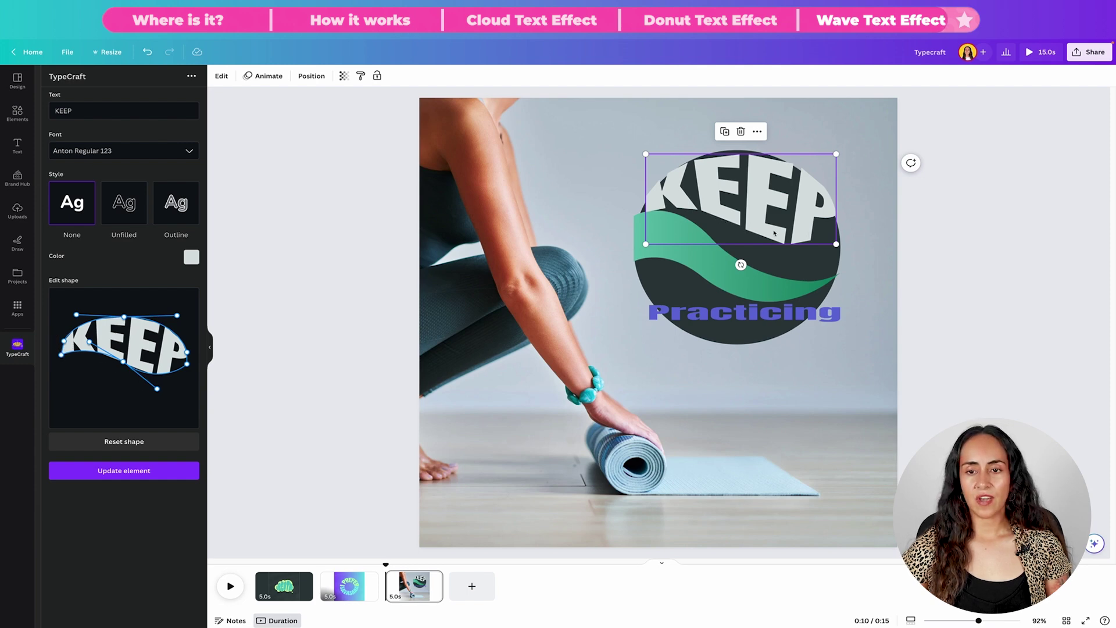
Step: Stretch the lower-right part of KEEP down along the green wave, update the element, and fit it inside the dark circle
drag(157, 388, 166, 414)
drag(187, 363, 182, 382)
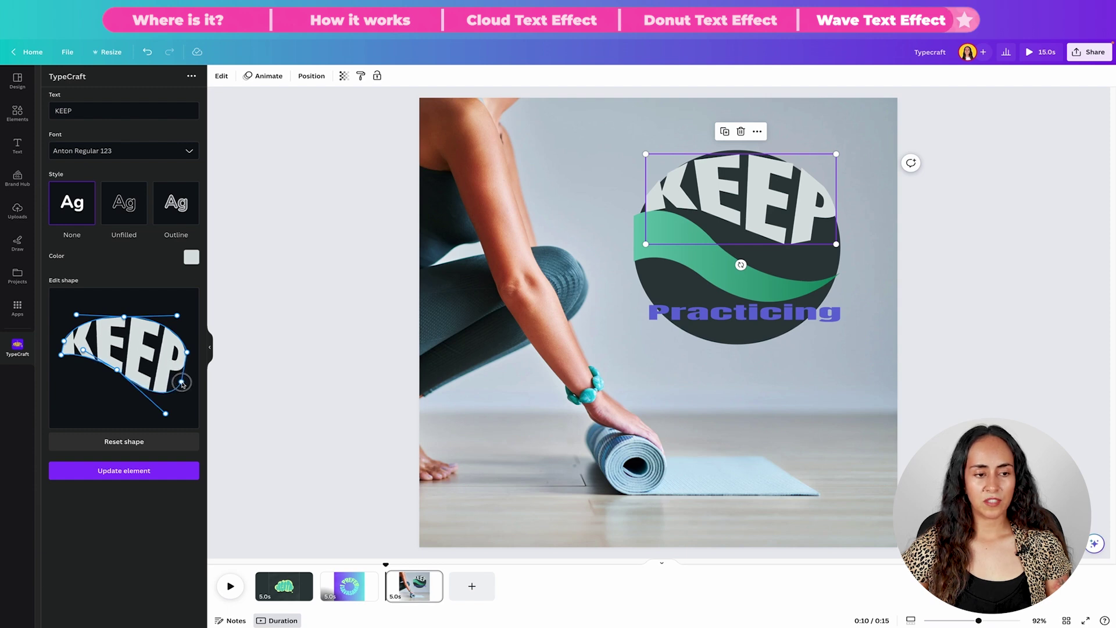
click(133, 471)
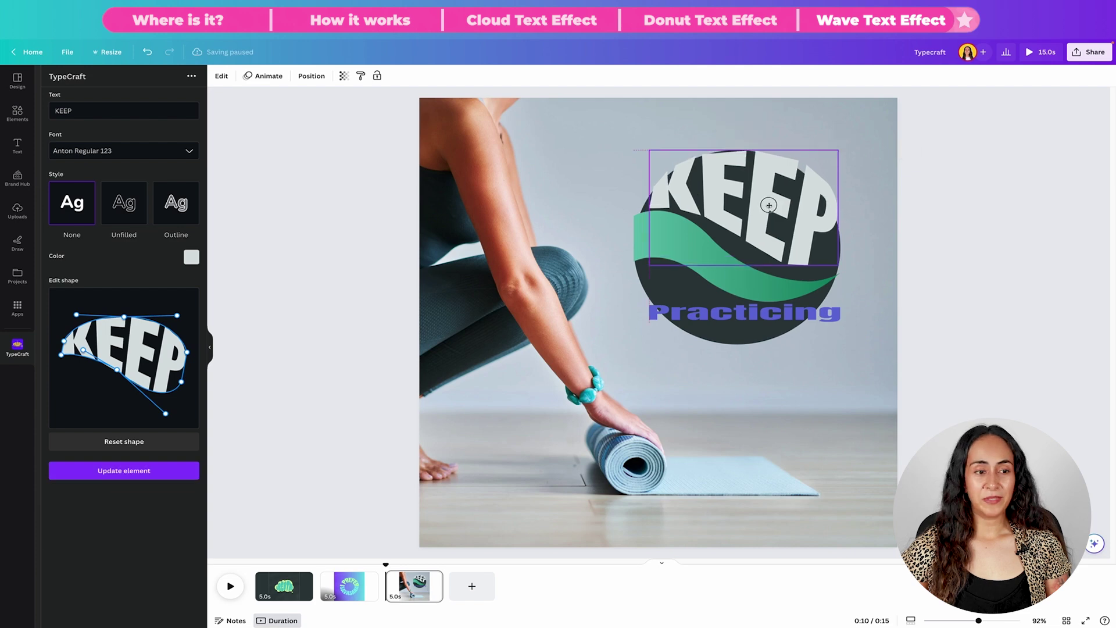
click(766, 209)
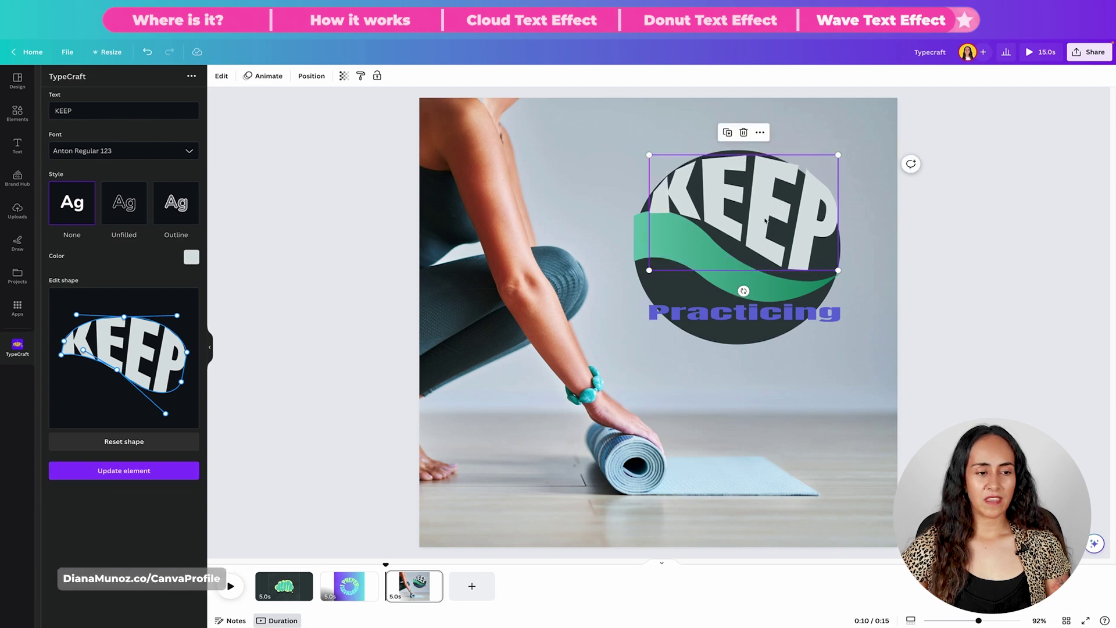
drag(166, 416, 162, 425)
click(93, 471)
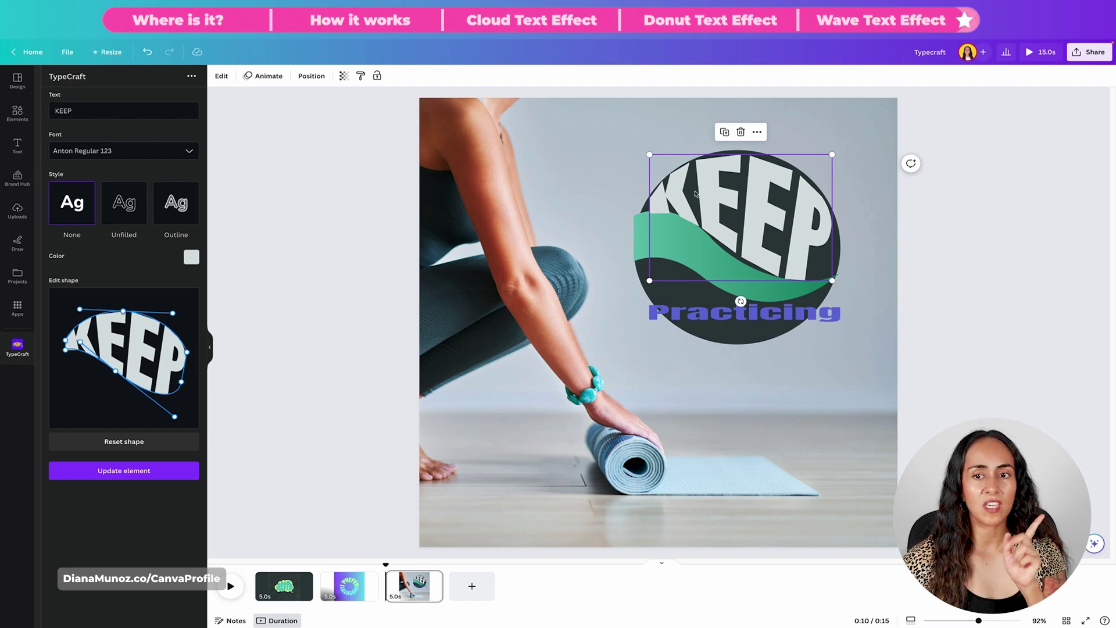
Step: Bend the bottom edge of Practicing into a deep rounded curve, update the element, and fit it against the dark circle's lower edge
click(810, 312)
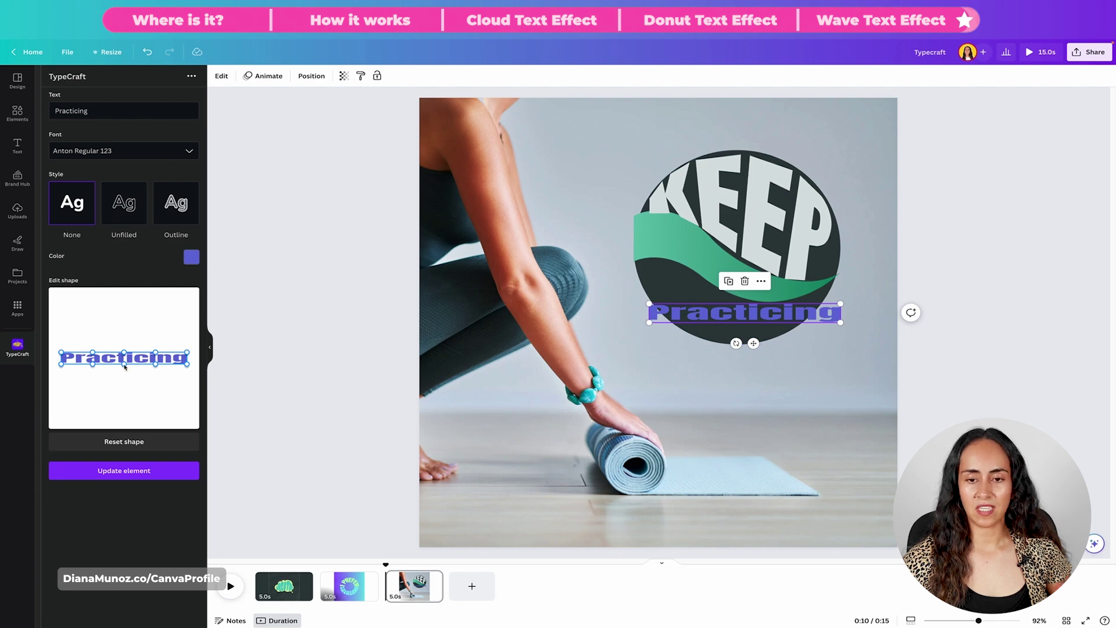
drag(124, 366, 123, 403)
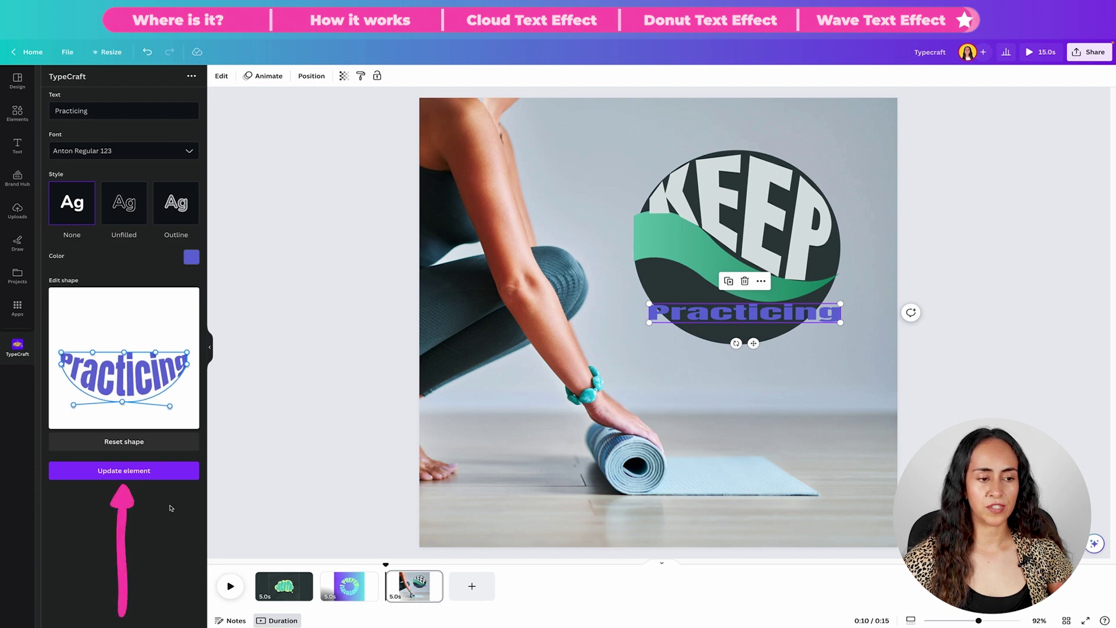
click(137, 476)
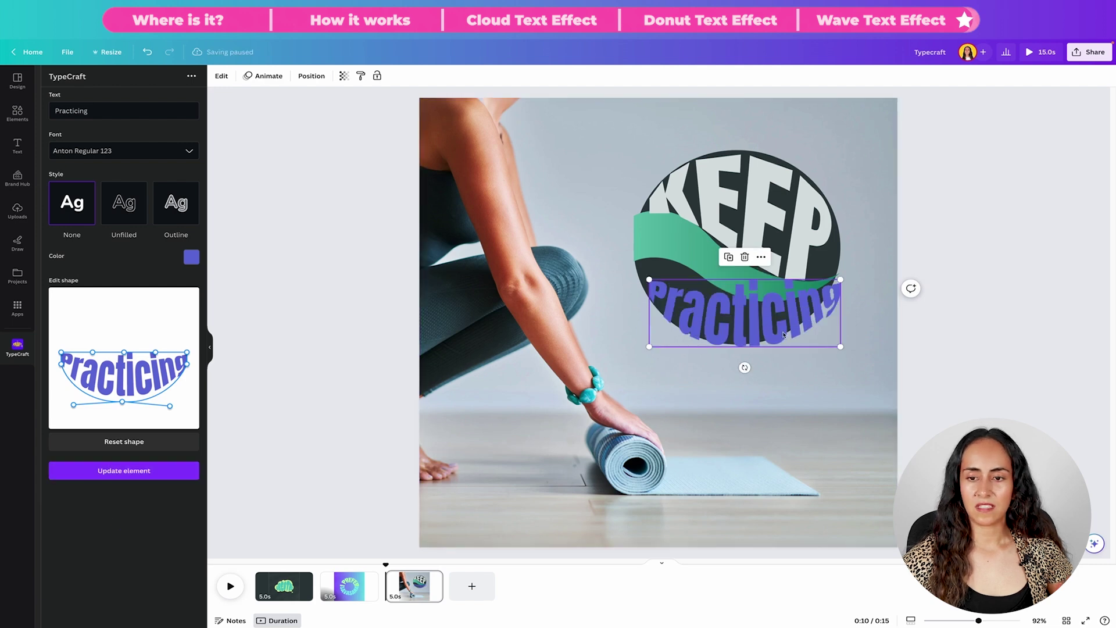
drag(748, 322, 736, 314)
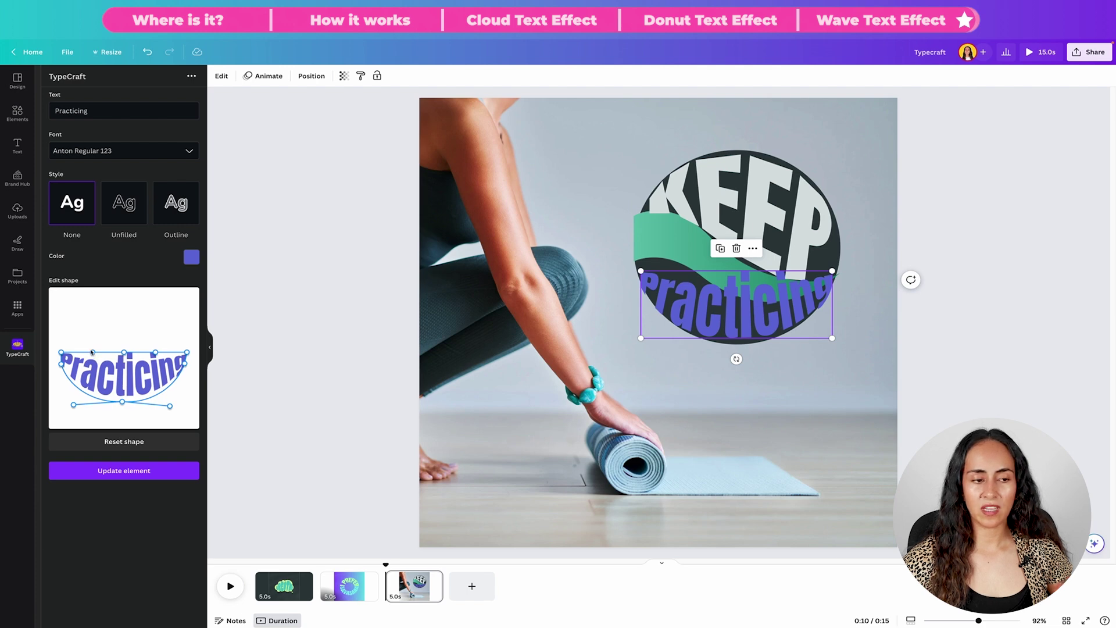
Step: Bend the top edge of Practicing into a wave and raise its upper-left corner, updating the element
drag(92, 352, 88, 321)
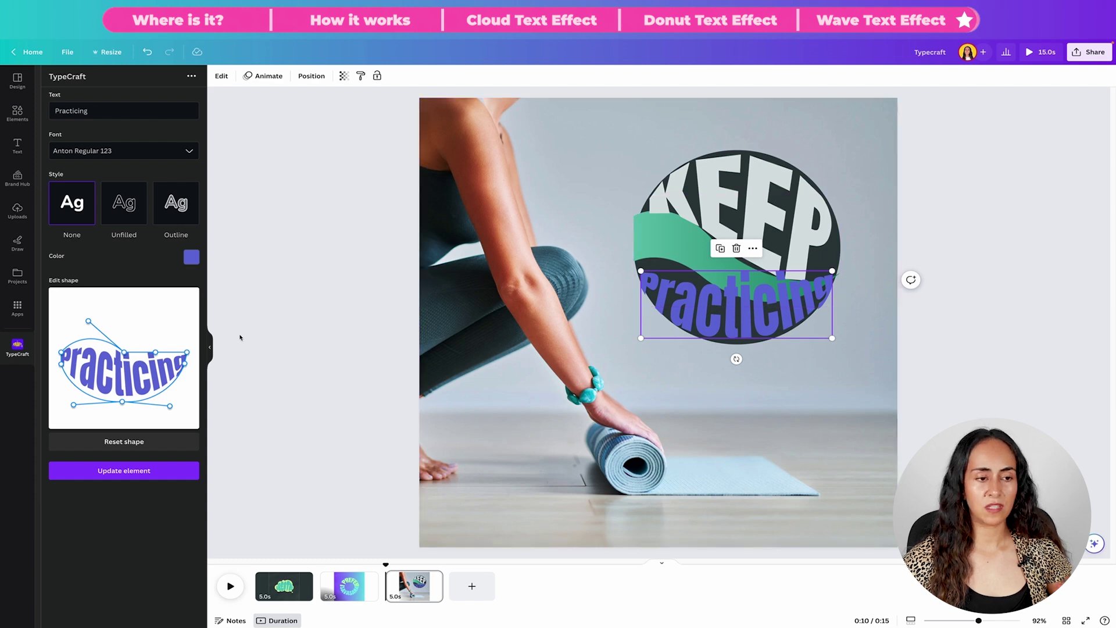
drag(155, 353, 182, 353)
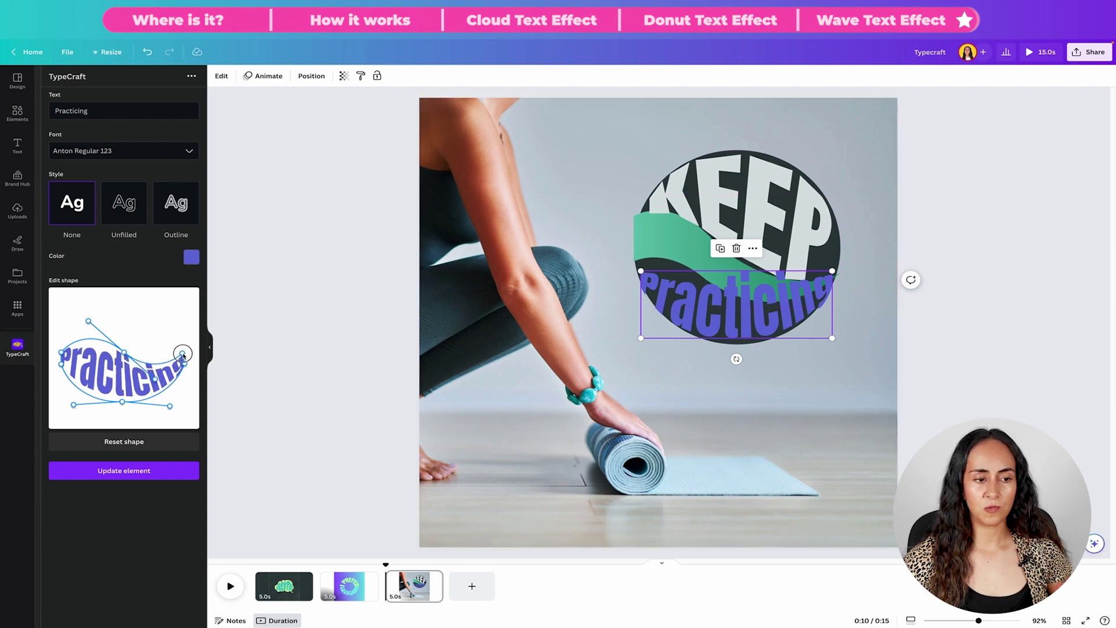
click(147, 471)
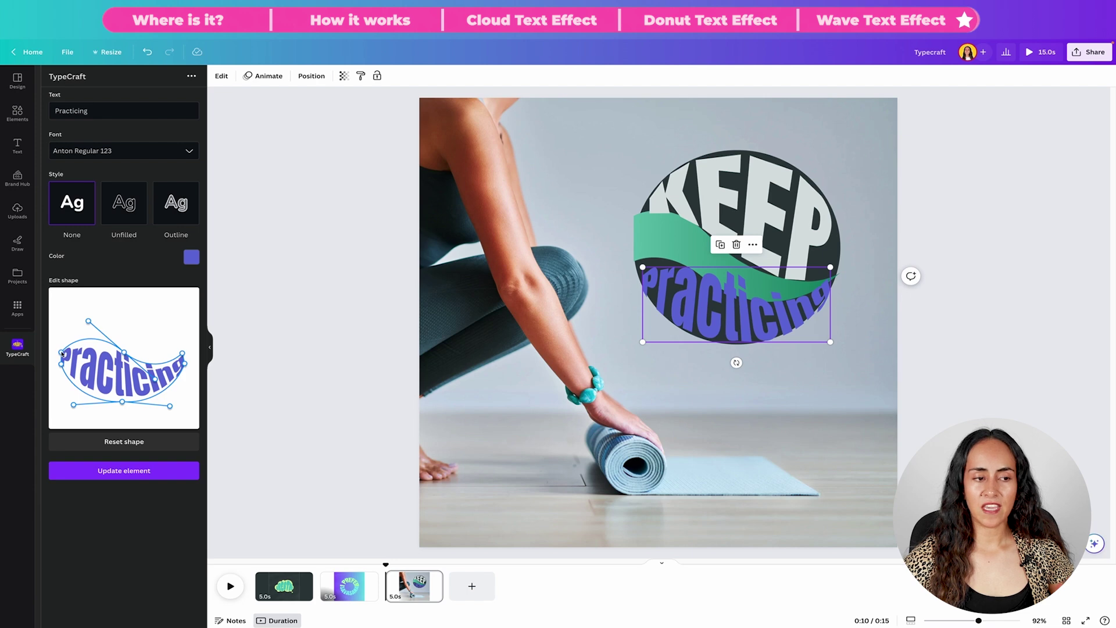
drag(61, 352, 62, 334)
click(129, 476)
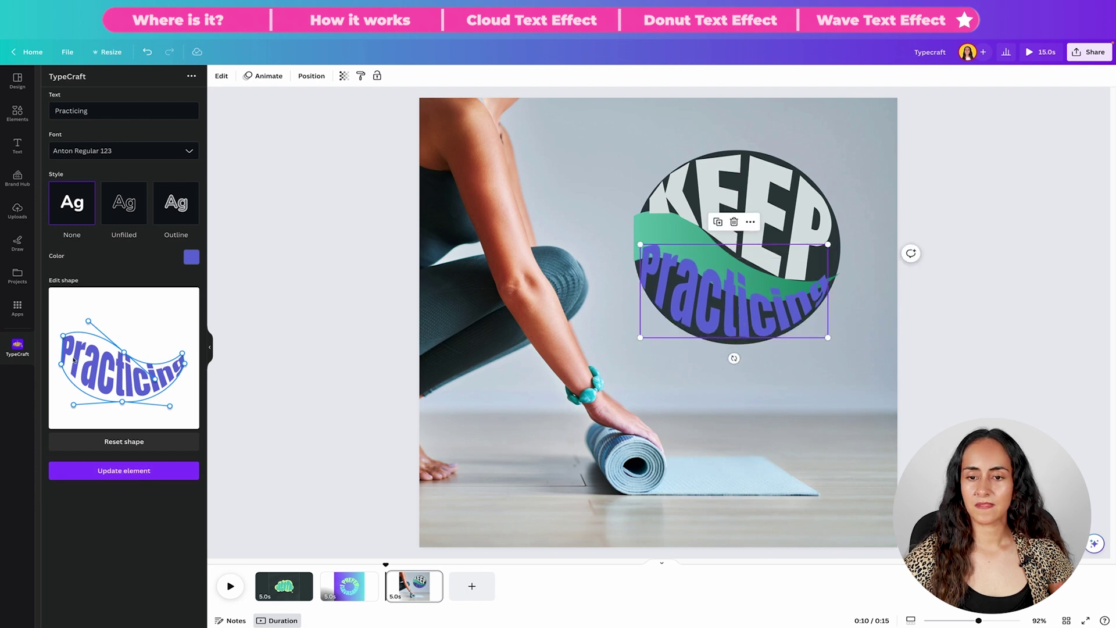
Step: Change the text to uppercase PRACTICING and reshape its upper-left warp to follow KEEP's lower edge, updating the element
drag(65, 332, 91, 288)
click(140, 472)
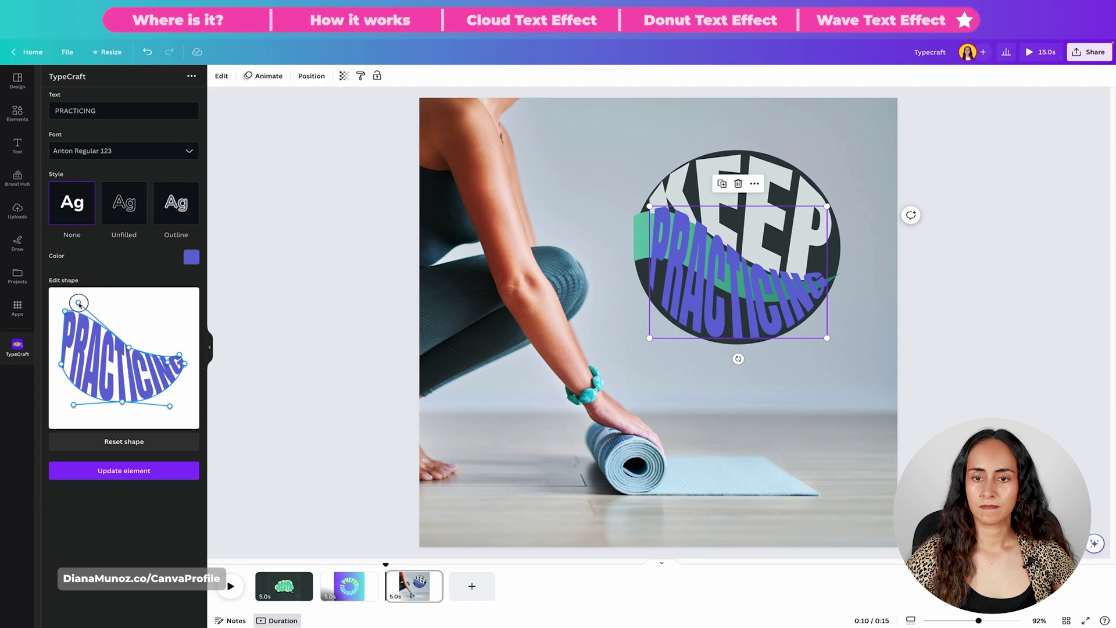
drag(79, 303, 75, 311)
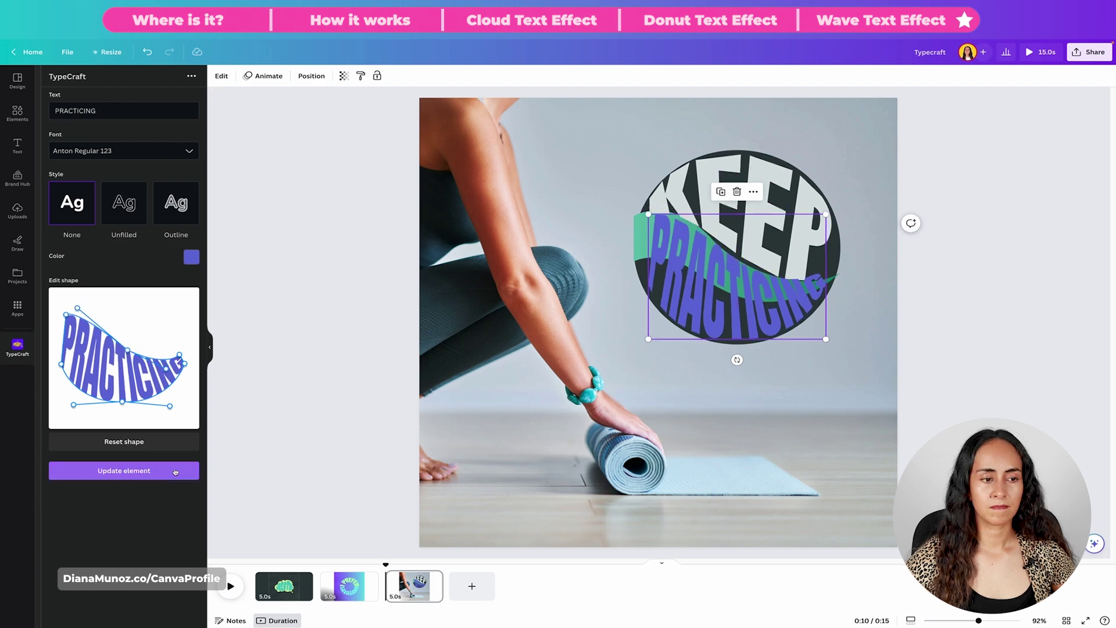
click(139, 471)
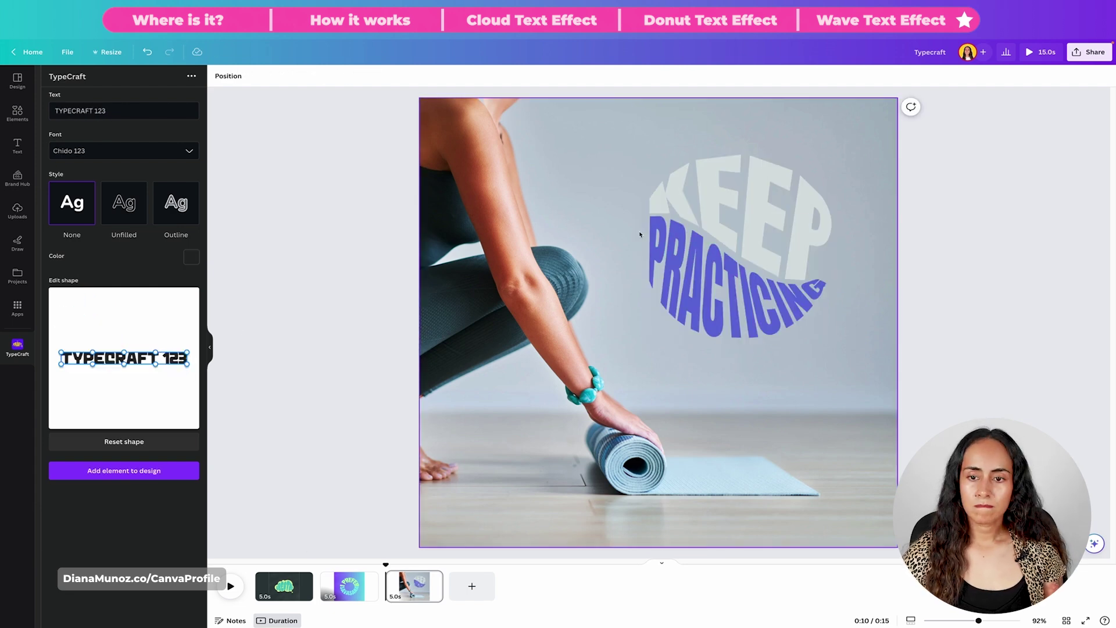
Step: Delete the green wave and the dark circle guides from behind the KEEP PRACTICING text
click(990, 285)
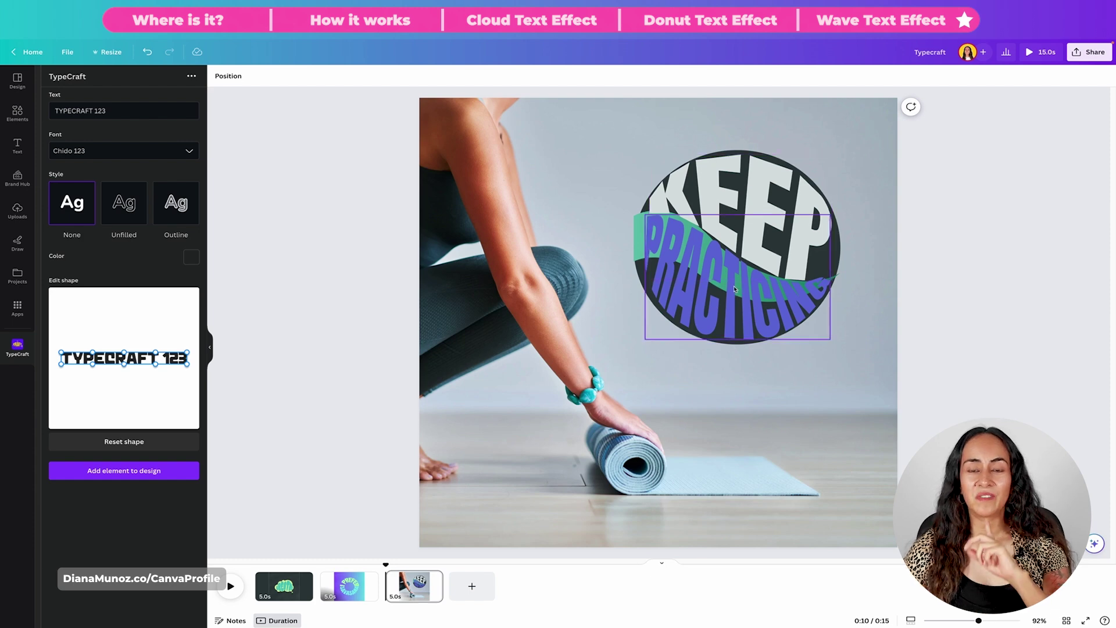
click(636, 240)
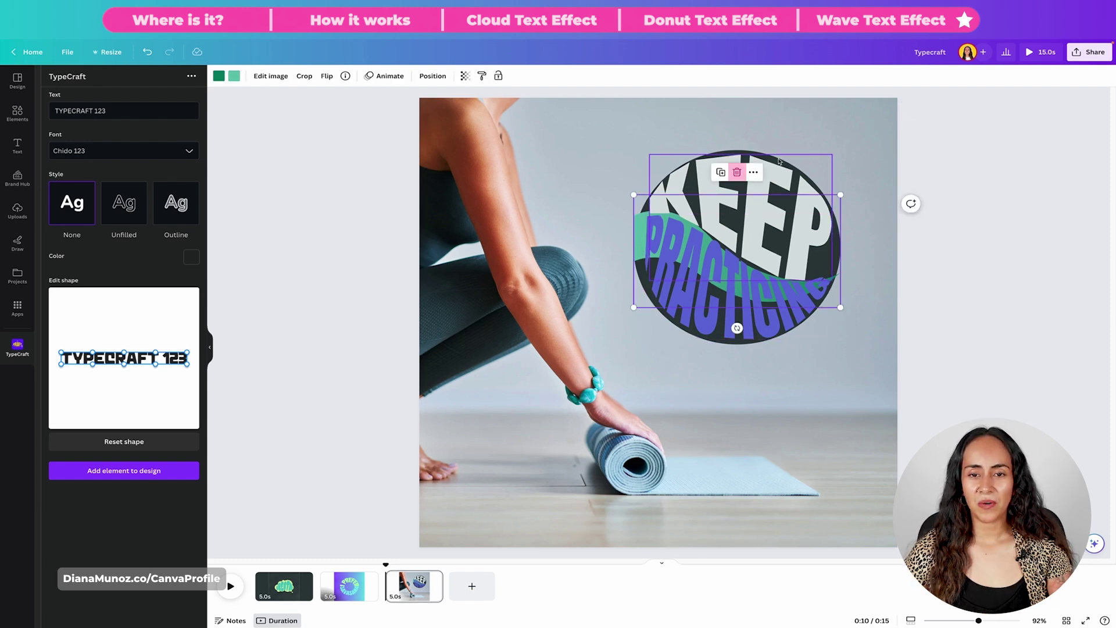
key(Delete)
click(637, 243)
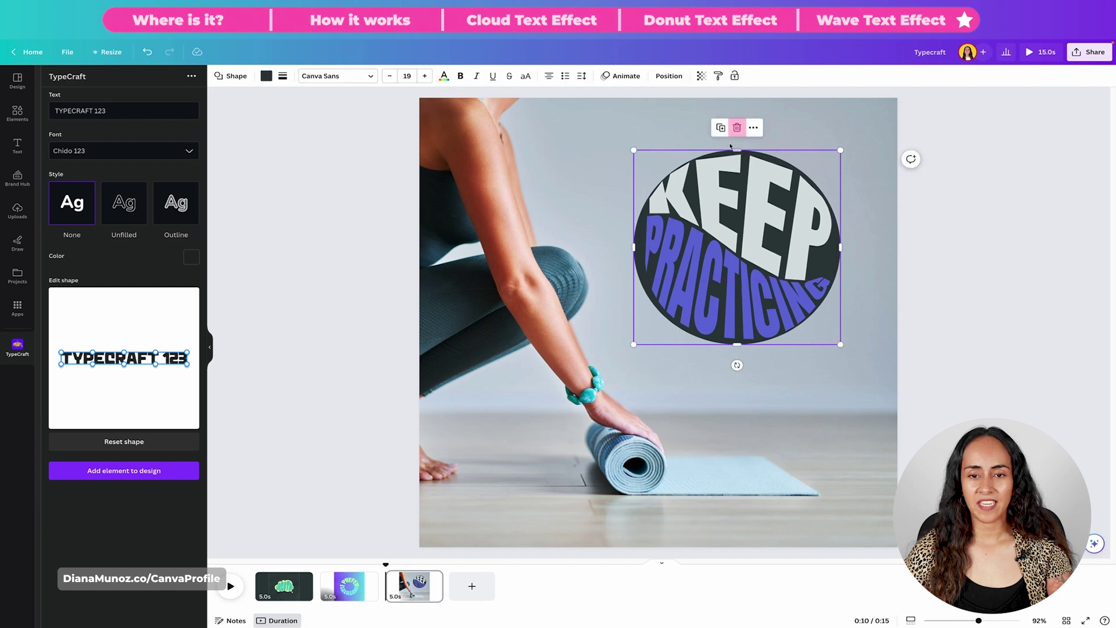
key(Delete)
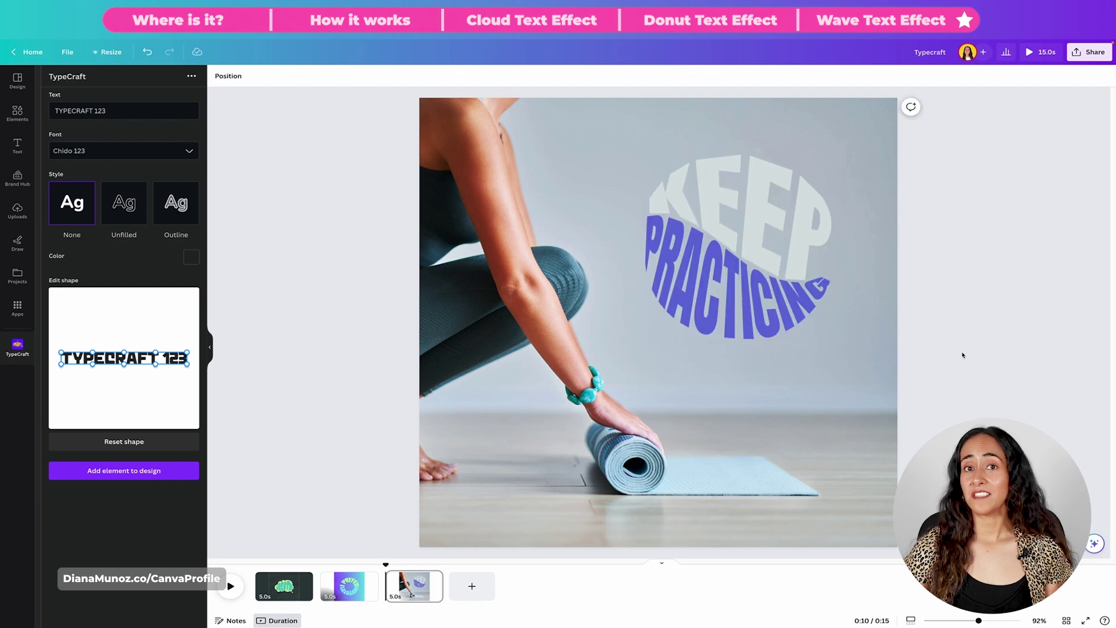